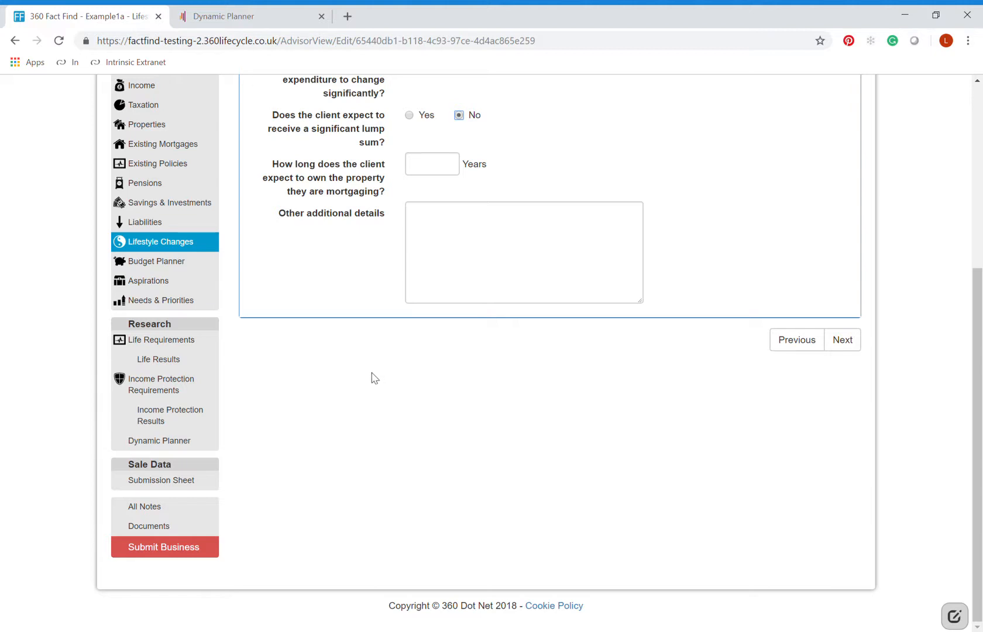
{"action": "scroll", "coordinate": [375, 377], "scroll_direction": "up", "scroll_amount": 4}
{"action": "scroll", "coordinate": [374, 378], "scroll_direction": "down", "scroll_amount": 1}
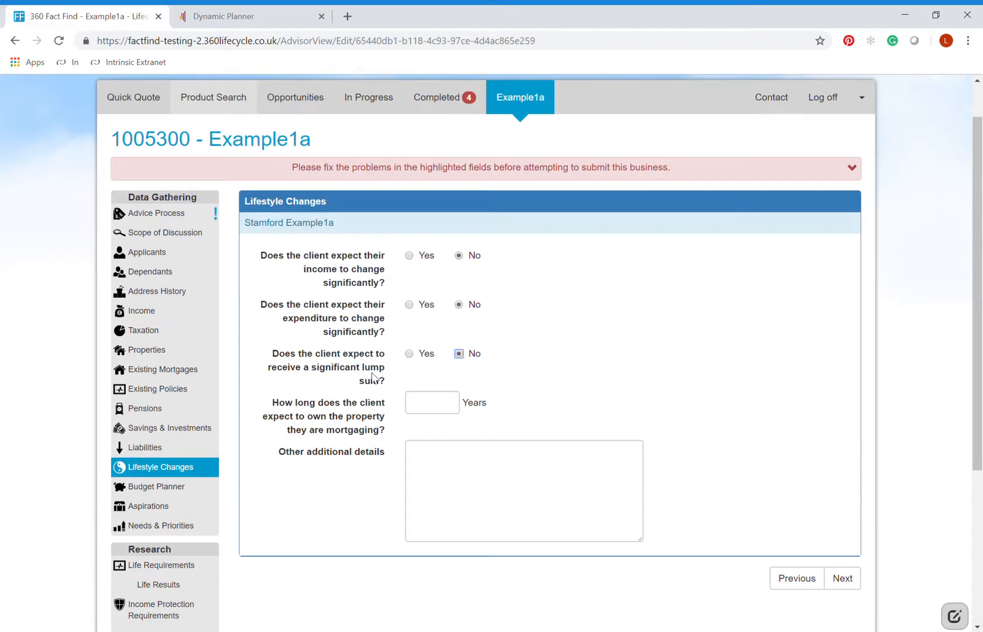
{"action": "scroll", "coordinate": [374, 378], "scroll_direction": "down", "scroll_amount": 1}
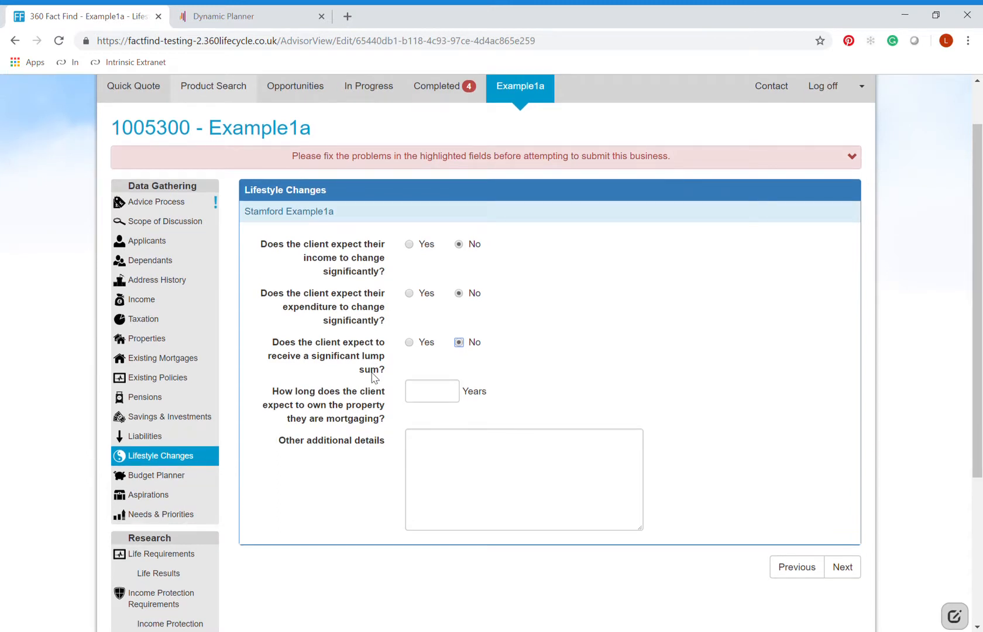
{"action": "scroll", "coordinate": [375, 378], "scroll_direction": "down", "scroll_amount": 3}
{"action": "scroll", "coordinate": [374, 377], "scroll_direction": "up", "scroll_amount": 1}
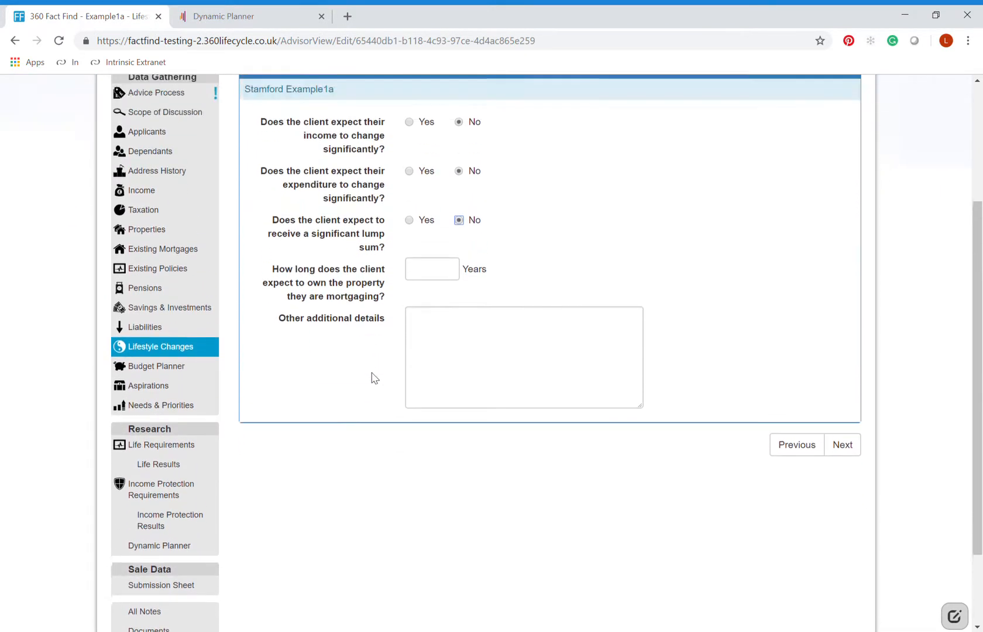
In the Advice Process section, set the disclosure method to IDD - Face to Face and the advice type to Face to Face
{"action": "scroll", "coordinate": [375, 379], "scroll_direction": "up", "scroll_amount": 2}
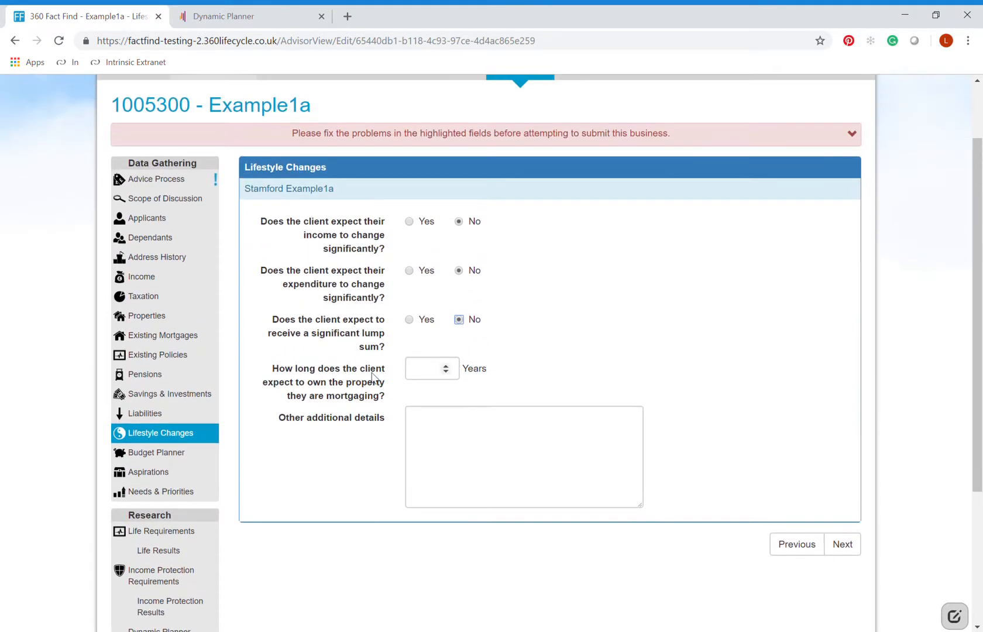
{"action": "left_click", "coordinate": [135, 186]}
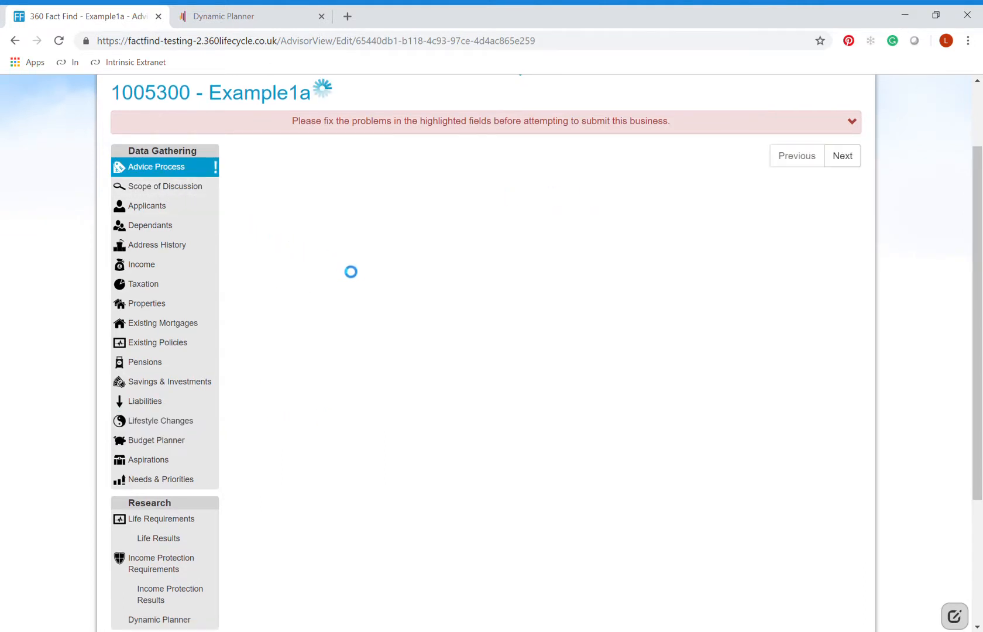
{"action": "left_click", "coordinate": [454, 278]}
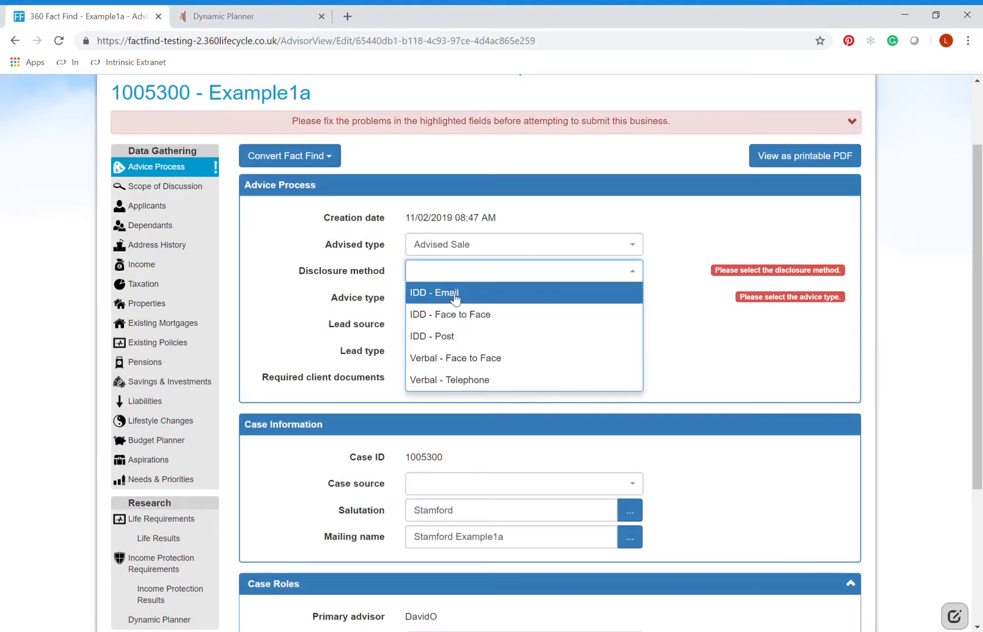
{"action": "left_click", "coordinate": [456, 314]}
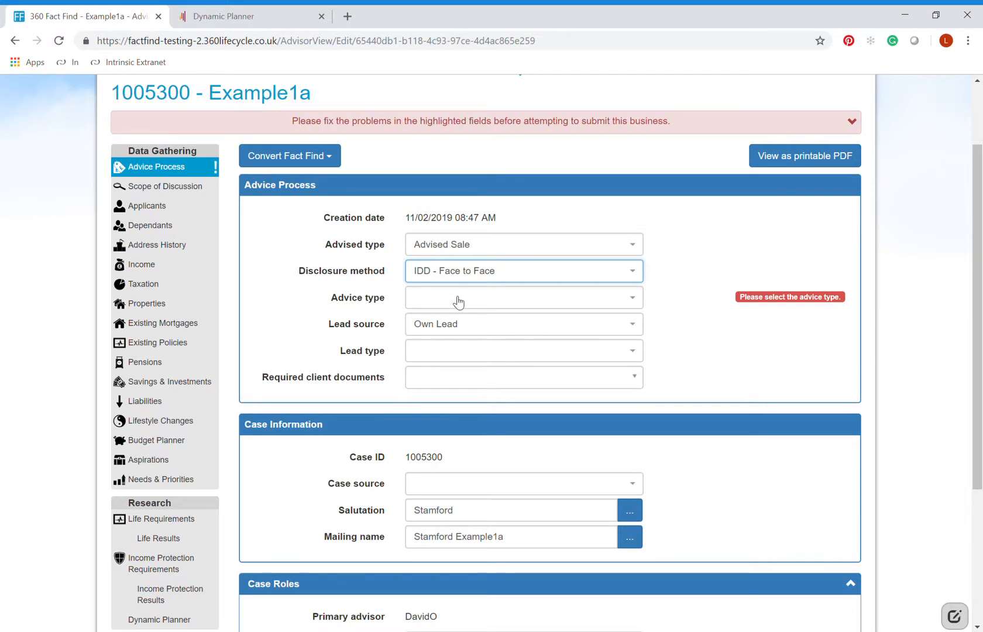
{"action": "left_click", "coordinate": [458, 302]}
{"action": "left_click", "coordinate": [458, 342]}
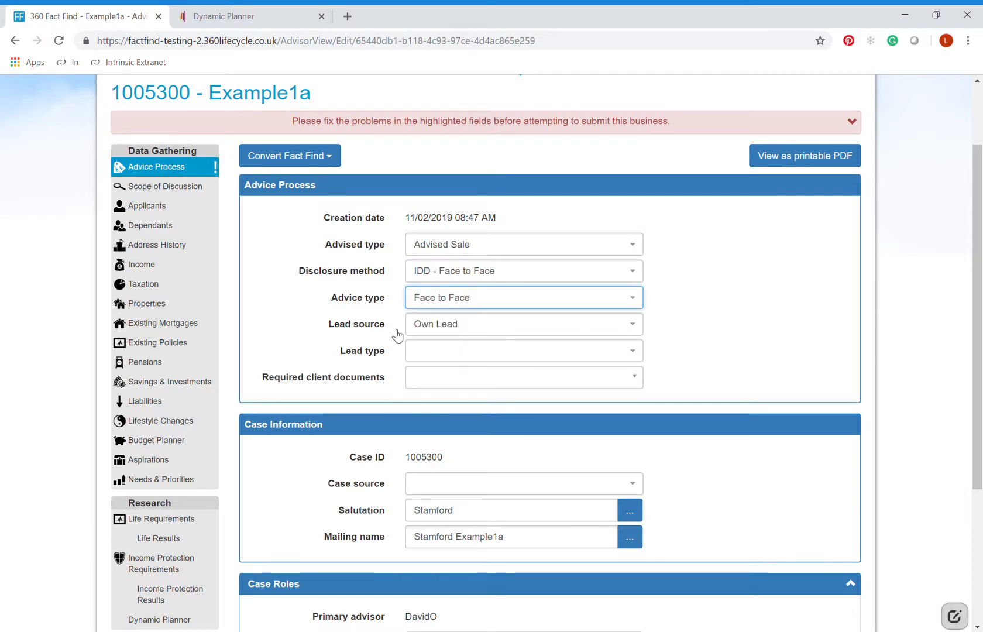
Launch Dynamic Planner from the fact find's Dynamic Planner research section
{"action": "scroll", "coordinate": [50, 233], "scroll_direction": "down", "scroll_amount": 1}
{"action": "scroll", "coordinate": [50, 233], "scroll_direction": "down", "scroll_amount": 2}
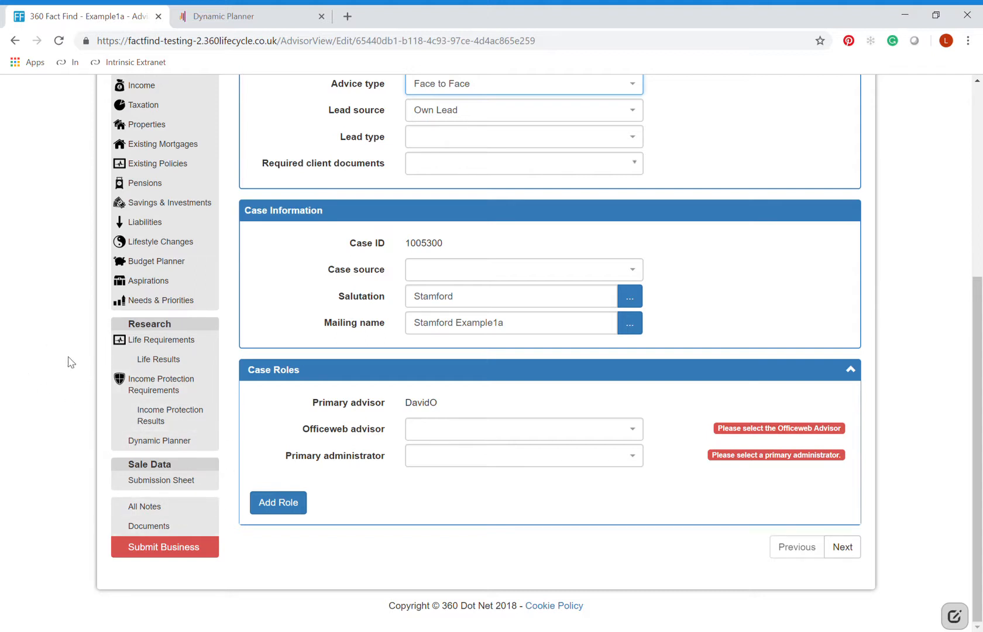
{"action": "left_click", "coordinate": [176, 447]}
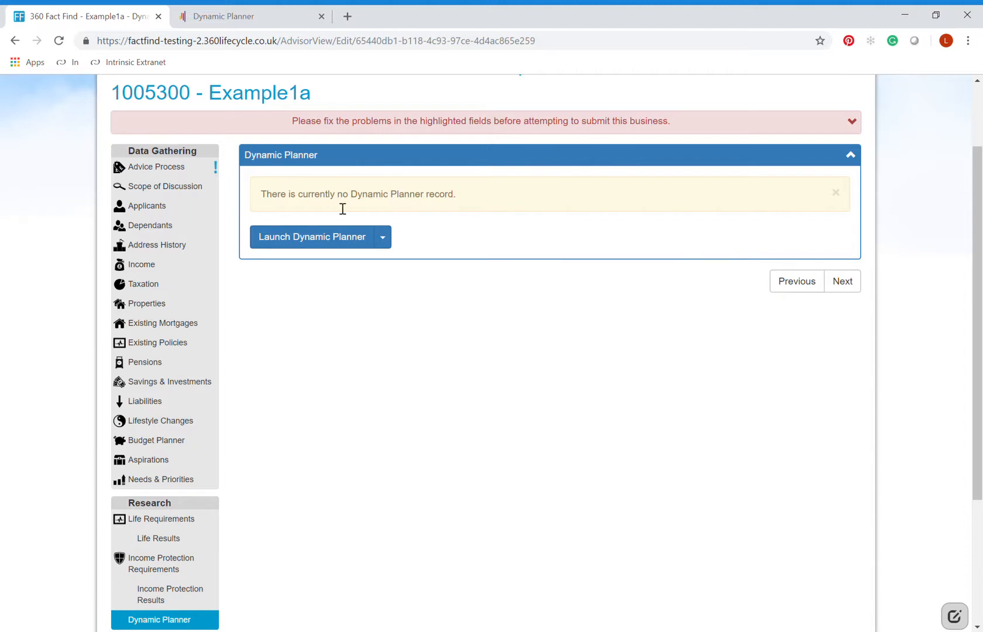
{"action": "left_click", "coordinate": [385, 246]}
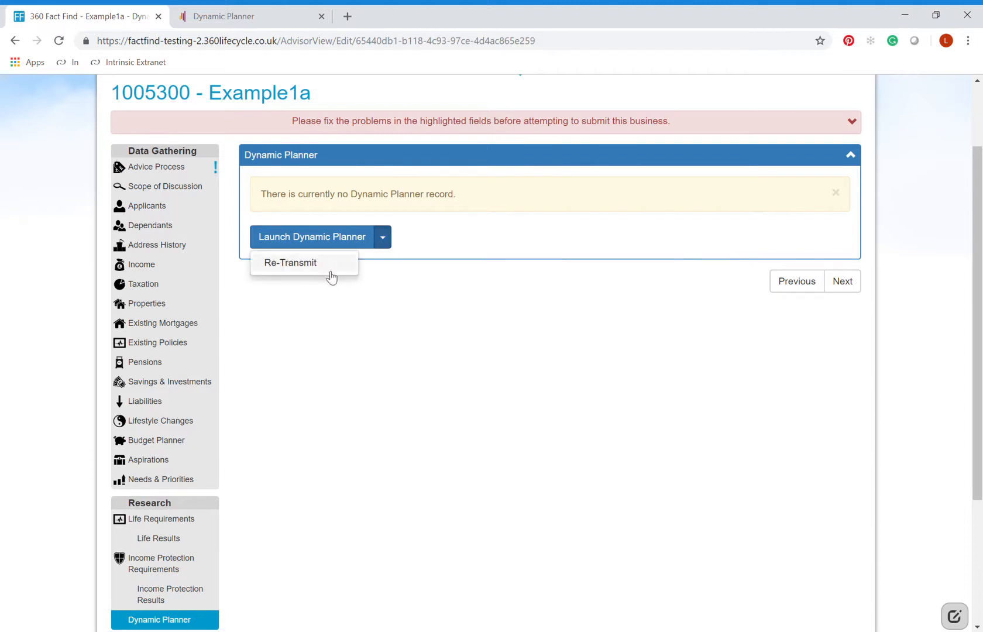
{"action": "left_click", "coordinate": [450, 346]}
{"action": "left_click", "coordinate": [331, 243]}
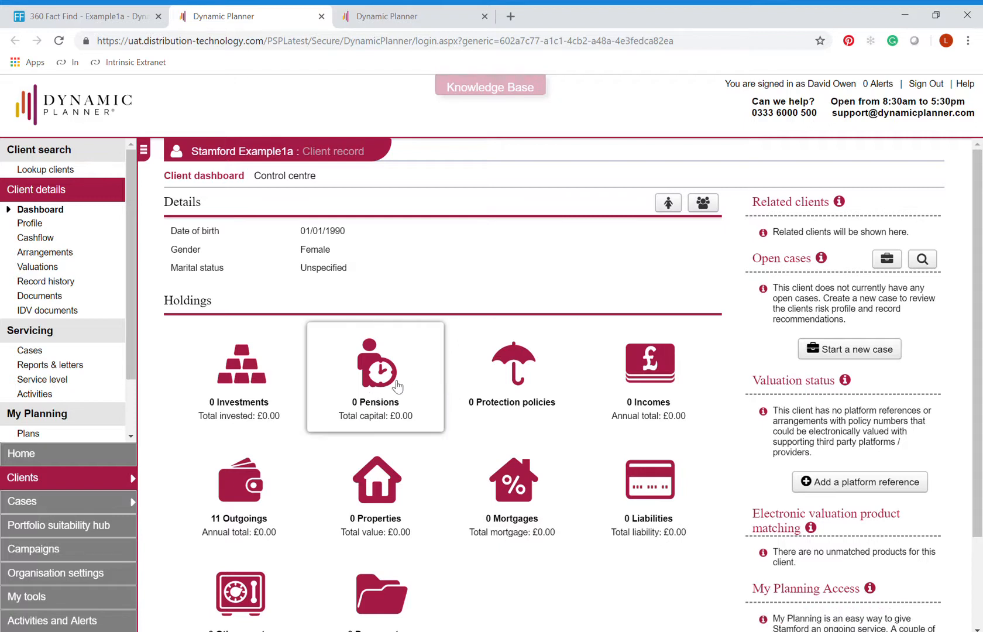
Add an existing DC pension to the client's holdings as a Stakeholder pension plan with Legal & General as provider
{"action": "left_click", "coordinate": [396, 385]}
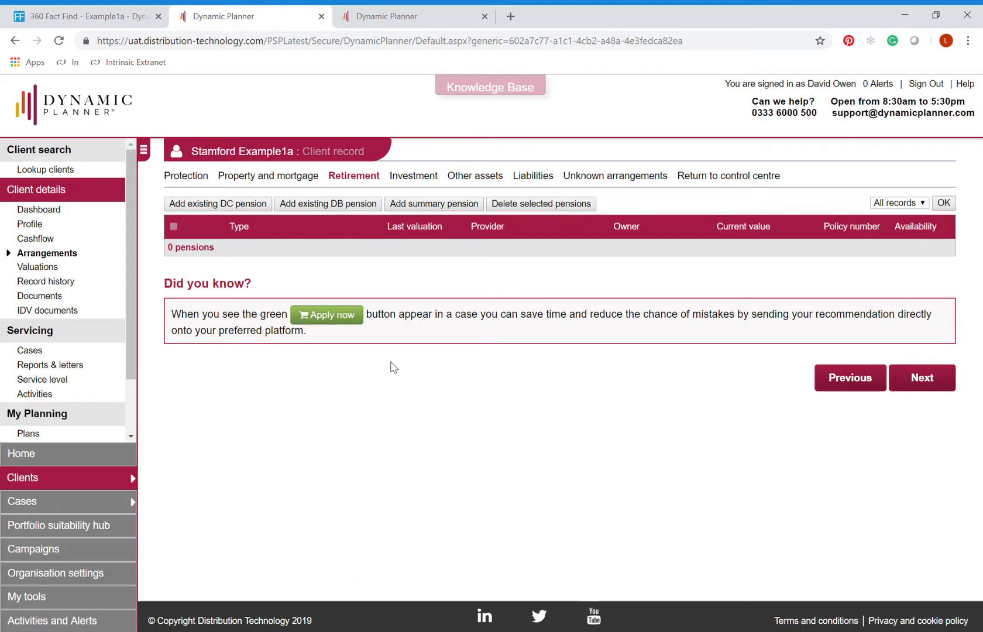
{"action": "left_click", "coordinate": [215, 207]}
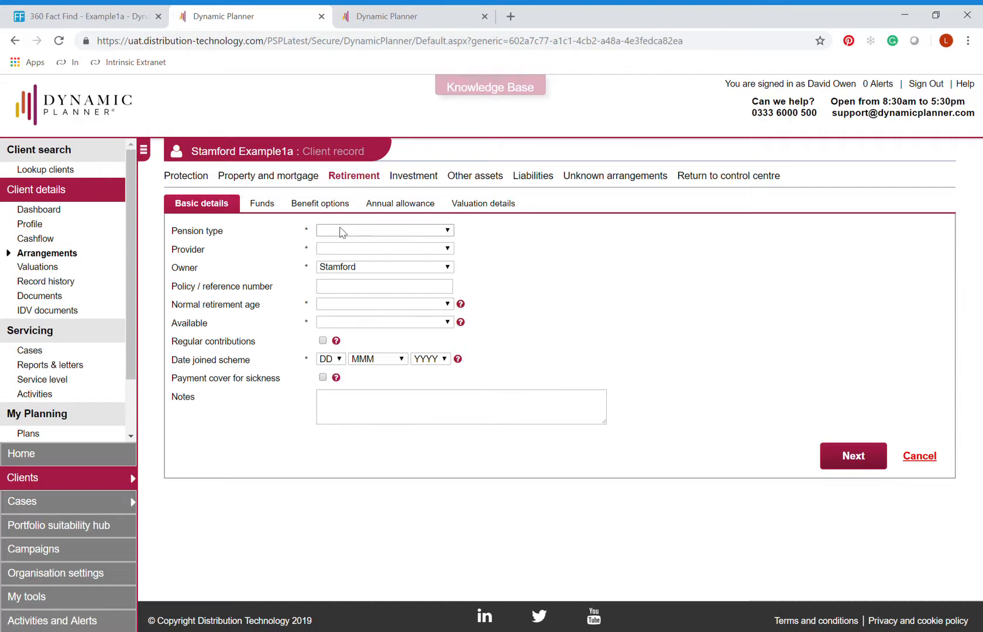
{"action": "left_click", "coordinate": [352, 306]}
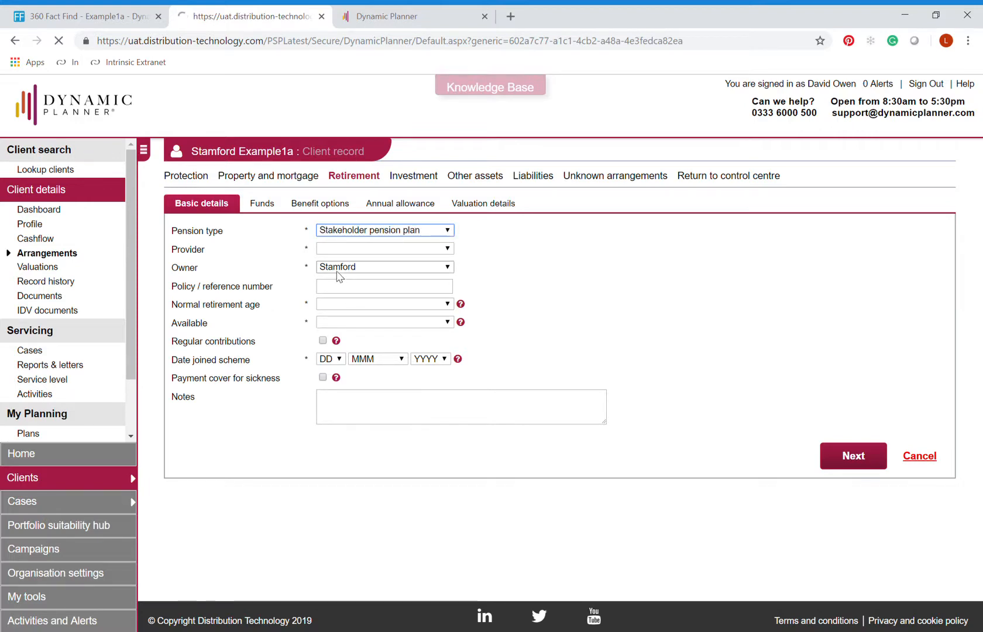
{"action": "left_click", "coordinate": [331, 249]}
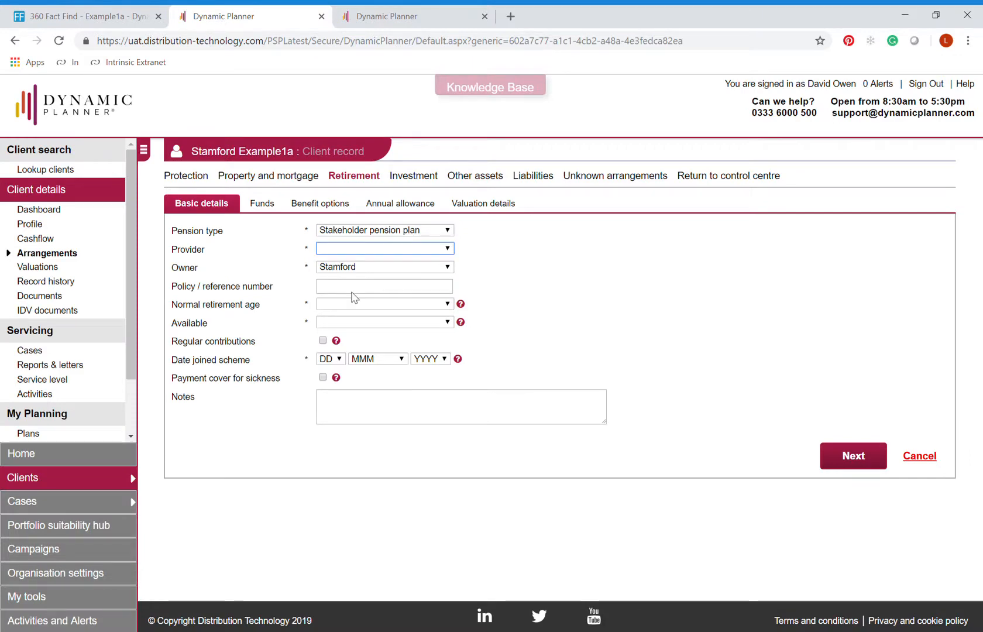
{"action": "type", "text": "leg"}
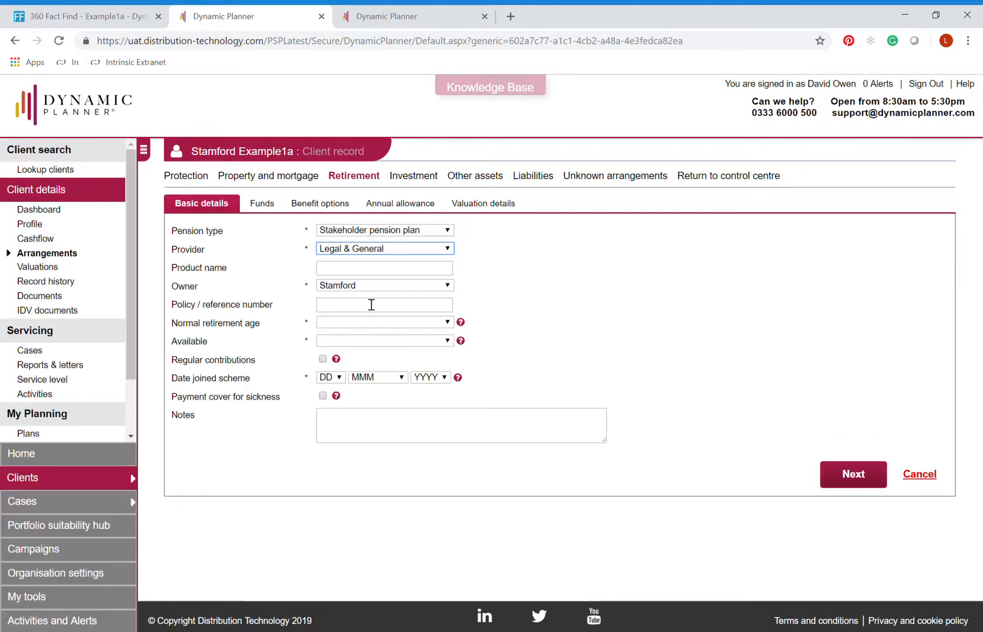
{"action": "left_click", "coordinate": [368, 273]}
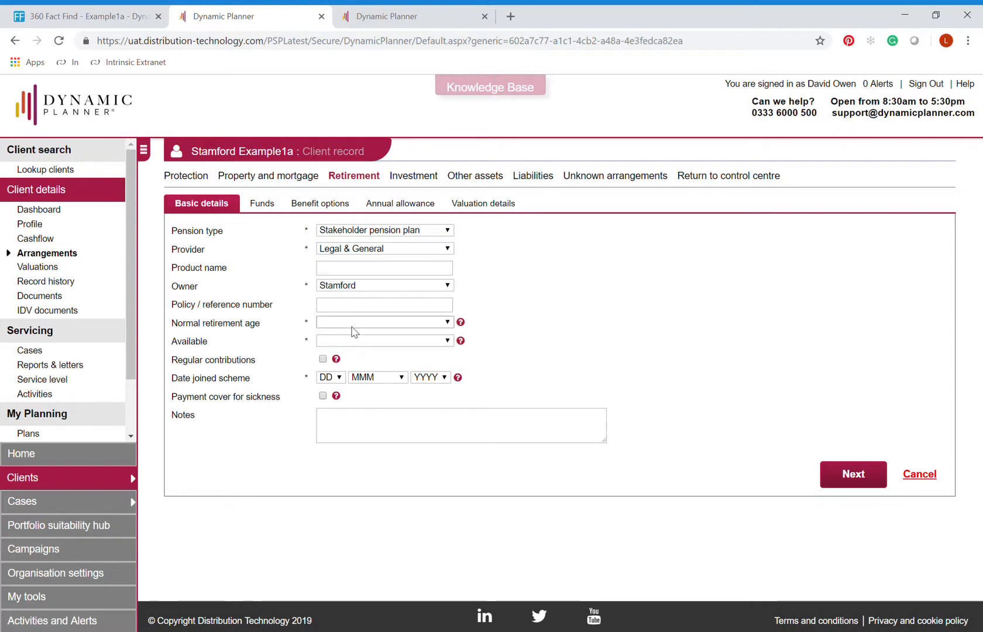
Set the pension's availability to Available and its normal retirement age to 65
{"action": "left_click", "coordinate": [345, 343]}
{"action": "left_click", "coordinate": [344, 368]}
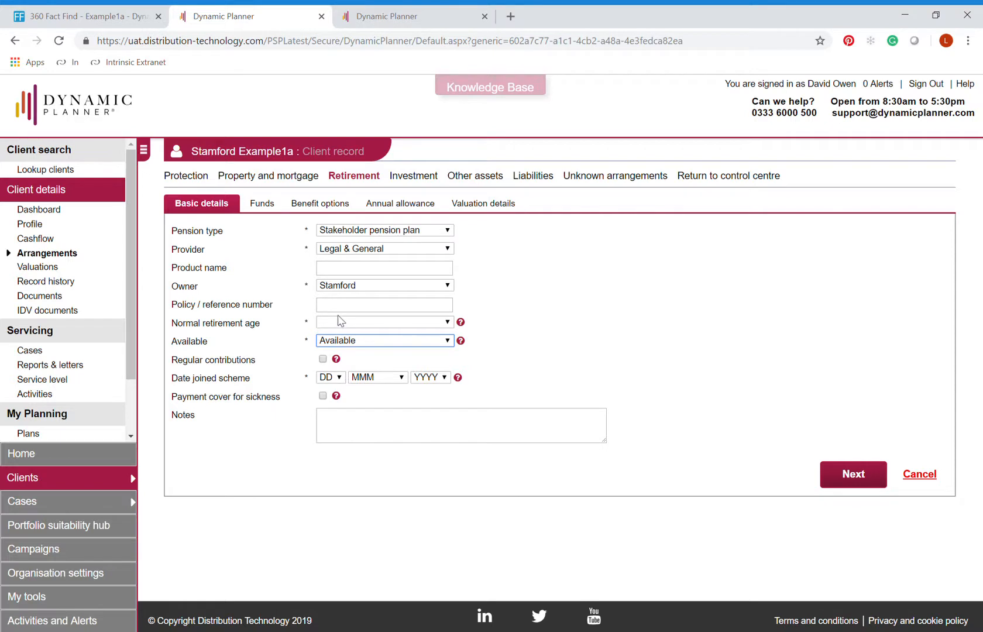
{"action": "left_click", "coordinate": [342, 321]}
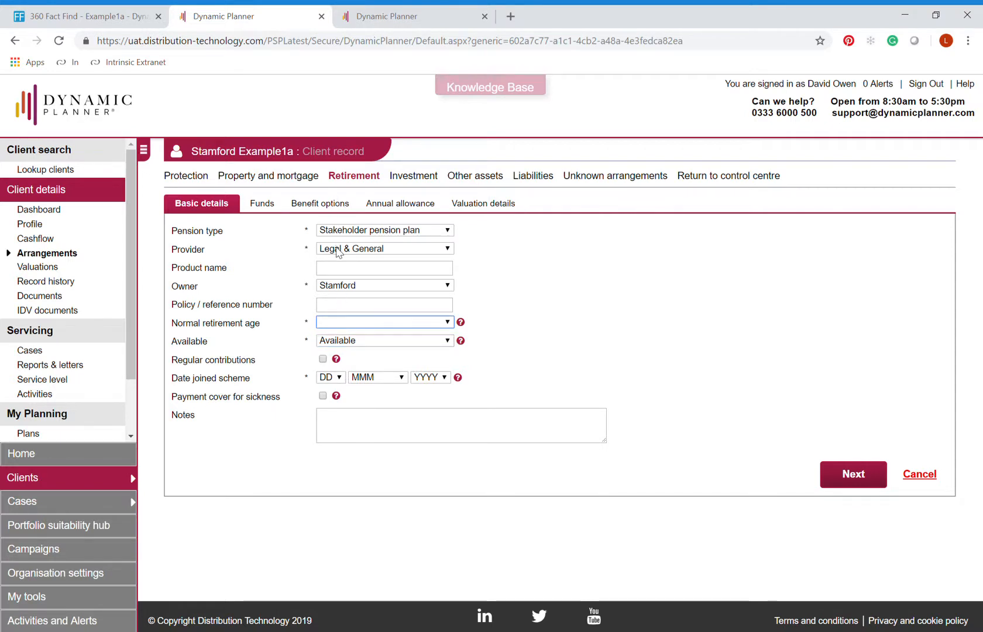
{"action": "left_click", "coordinate": [342, 282]}
Set the date joined scheme to 15 September 2011 and continue to the pension's funds
{"action": "left_click", "coordinate": [328, 380]}
{"action": "left_click", "coordinate": [330, 356]}
{"action": "left_click", "coordinate": [380, 377]}
{"action": "left_click", "coordinate": [374, 303]}
{"action": "left_click", "coordinate": [434, 381]}
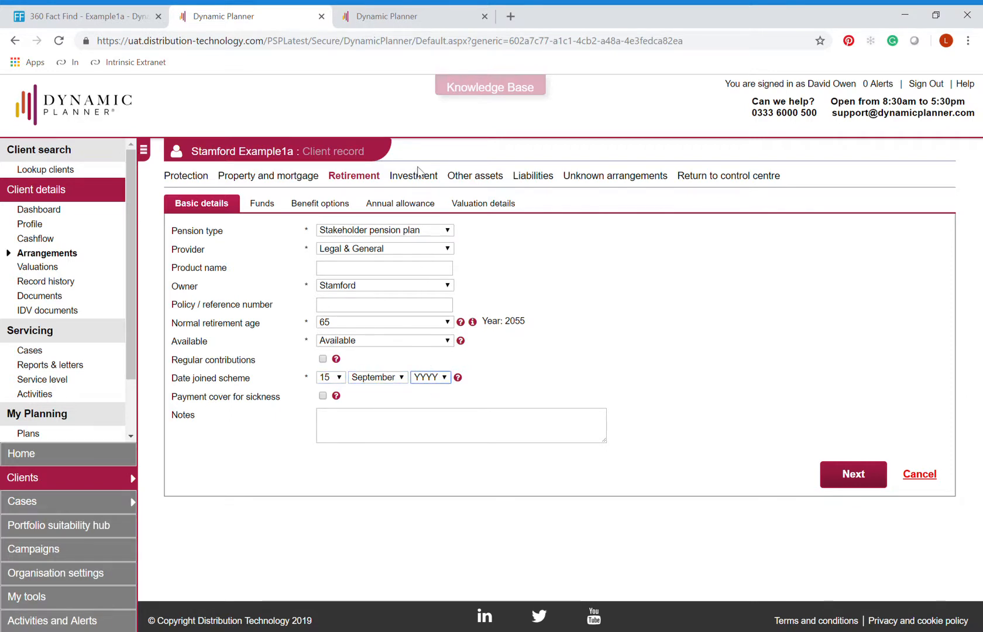
{"action": "left_click", "coordinate": [429, 210]}
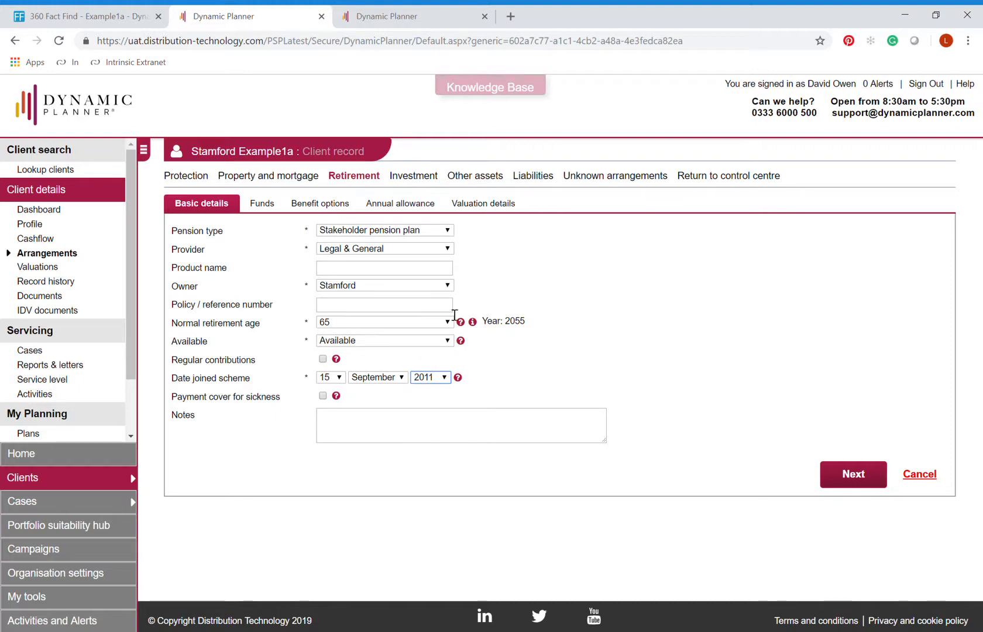
{"action": "left_click", "coordinate": [855, 472]}
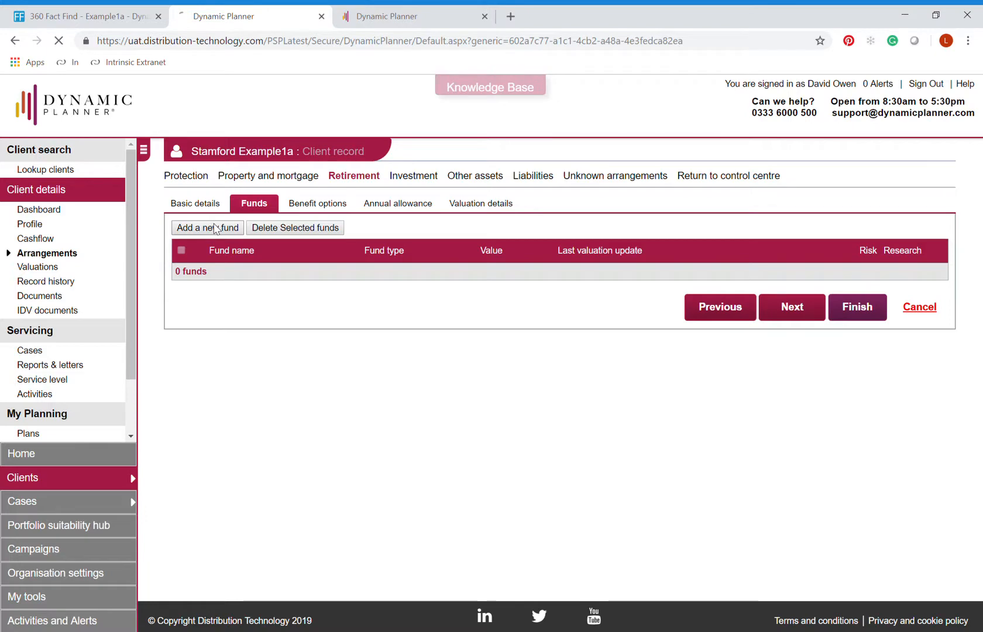
Add a new fund of type UK pension fund with Legal & General Assurance Soc as the company
{"action": "left_click", "coordinate": [216, 229]}
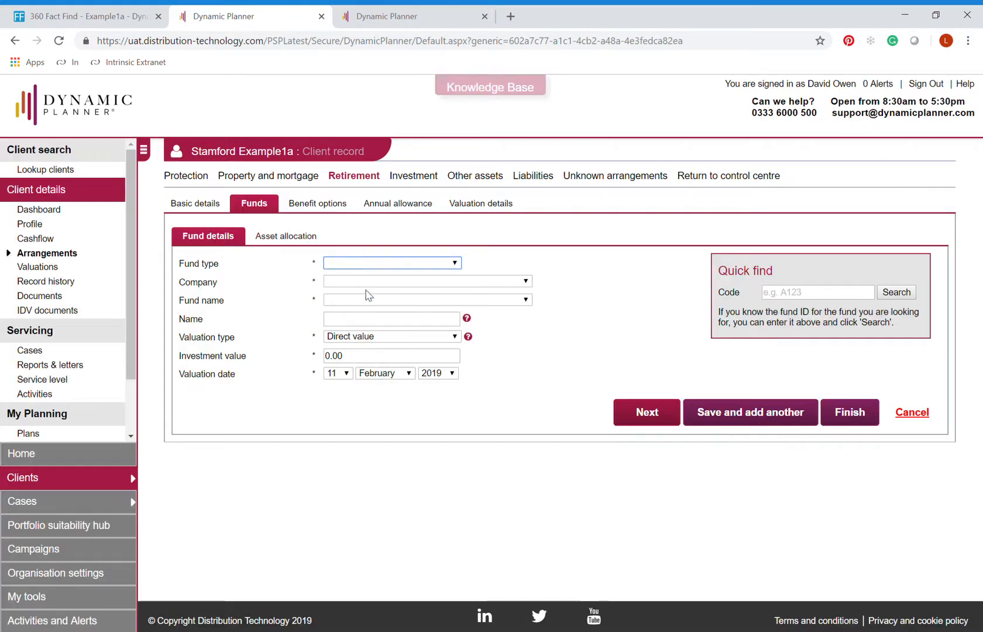
{"action": "left_click", "coordinate": [384, 477]}
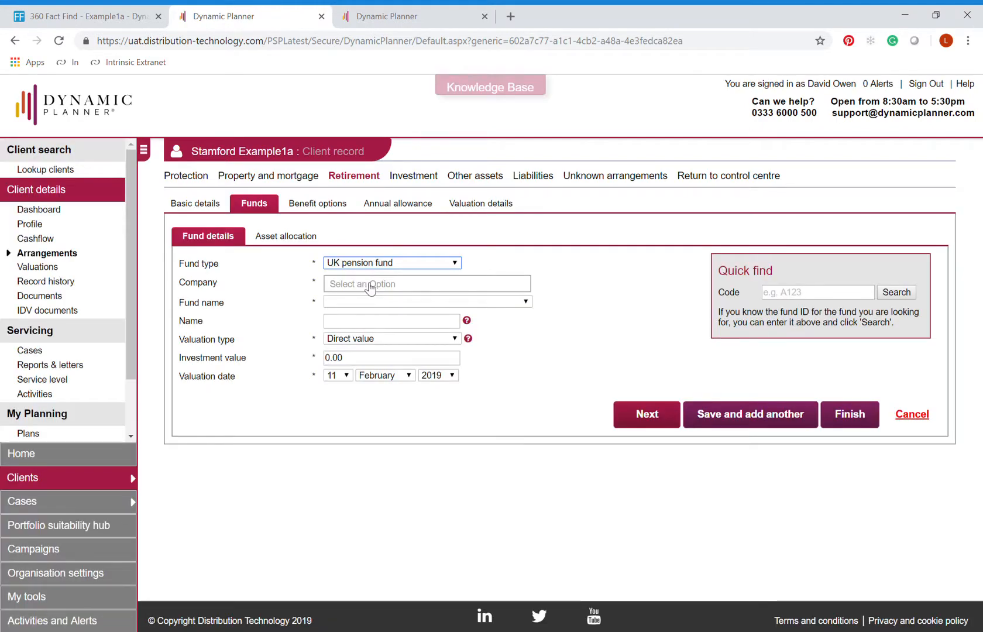
{"action": "left_click", "coordinate": [370, 283]}
{"action": "type", "text": "leg"}
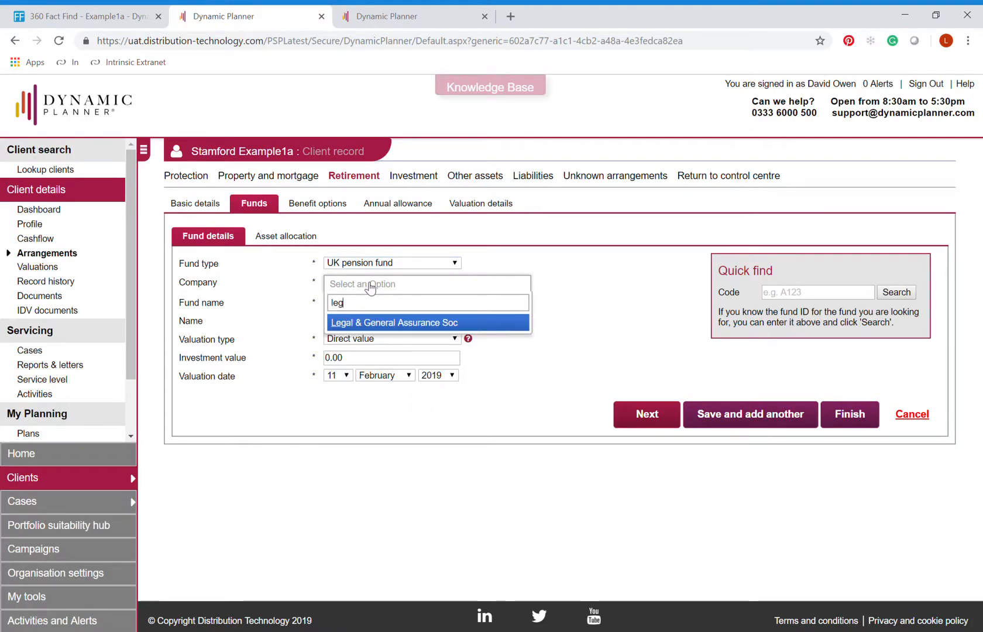
{"action": "key", "text": "Return"}
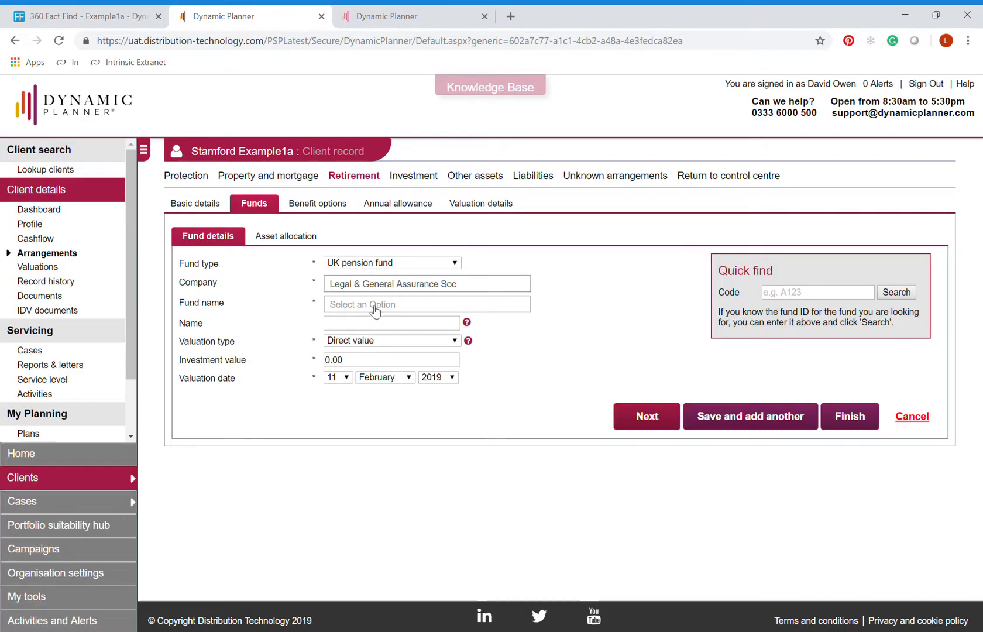
Find managed funds and choose [L144] L&G Aberdeen MM Cautious Managed Portfolio Pn G25 as the fund name
{"action": "left_click", "coordinate": [375, 307]}
{"action": "type", "text": "manag"}
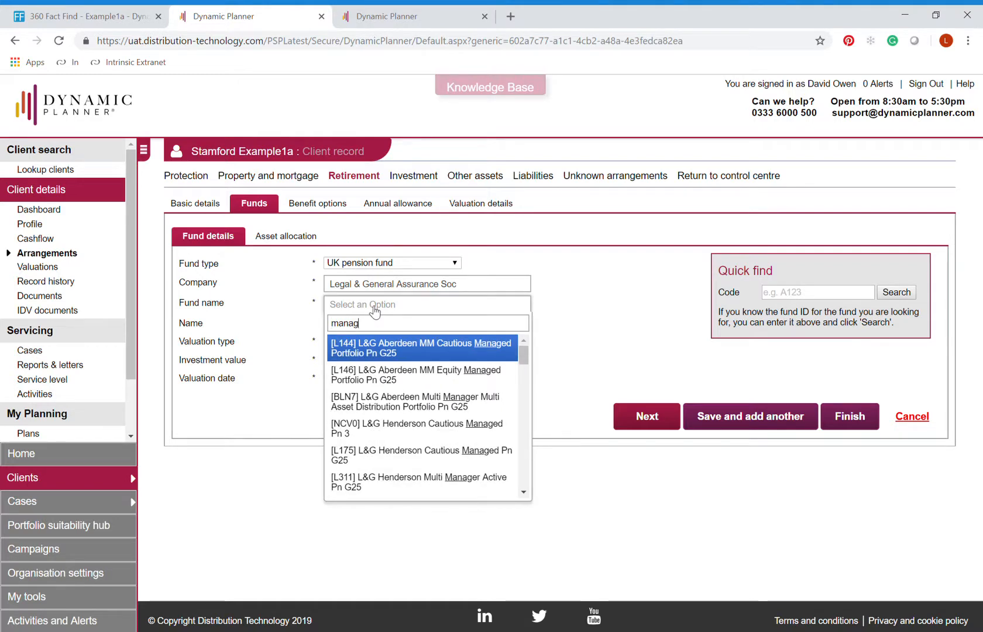
{"action": "key", "text": "Return"}
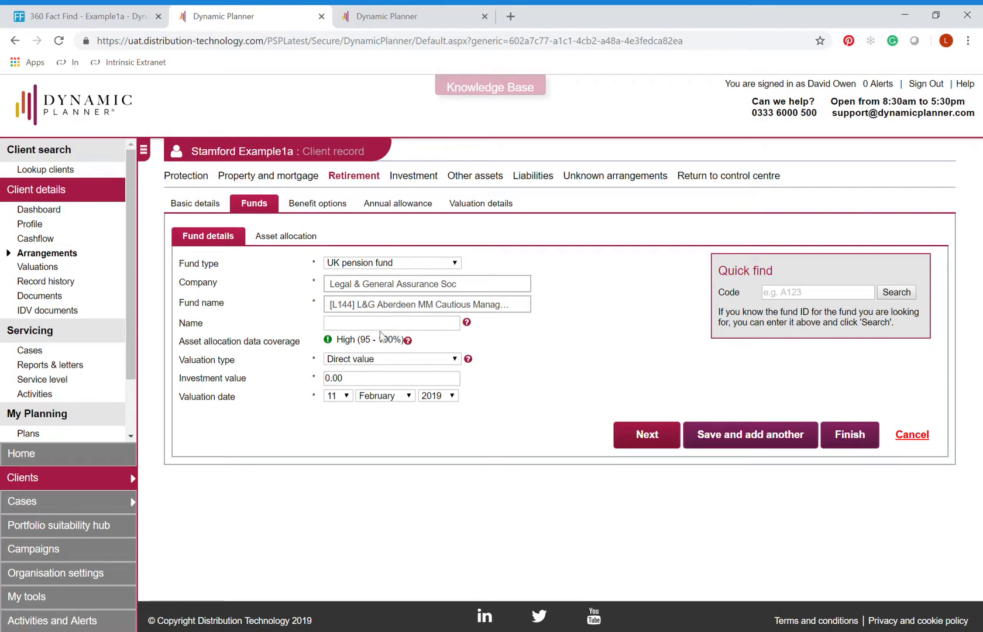
Set the fund's investment value to 300,000, then save the fund and finish the pension record
{"action": "left_click_drag", "start_coordinate": [380, 385], "coordinate": [228, 379]}
{"action": "type", "text": "300,00"}
{"action": "left_click", "coordinate": [252, 436]}
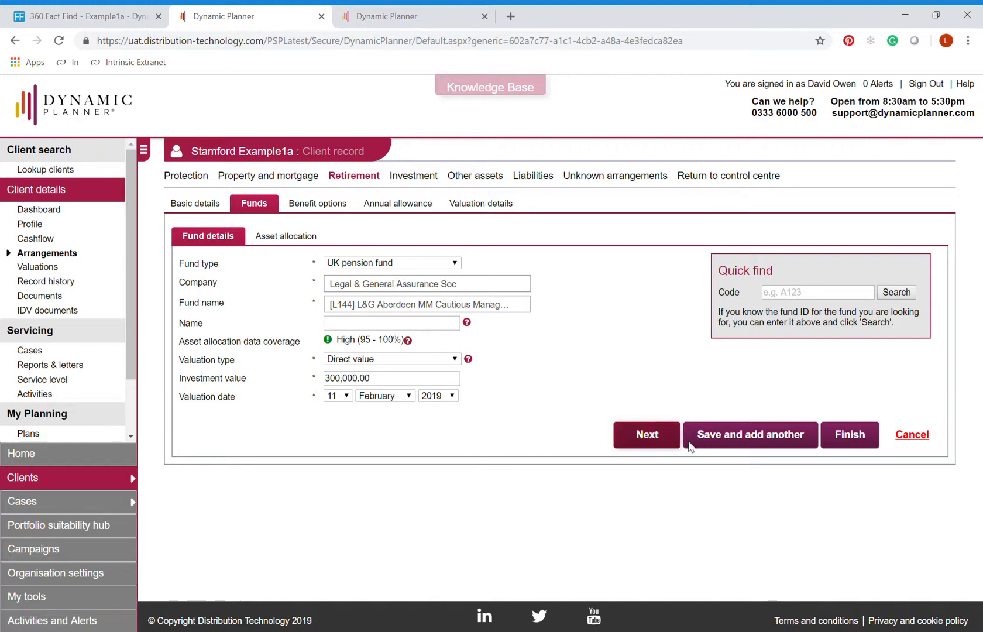
{"action": "left_click", "coordinate": [852, 445]}
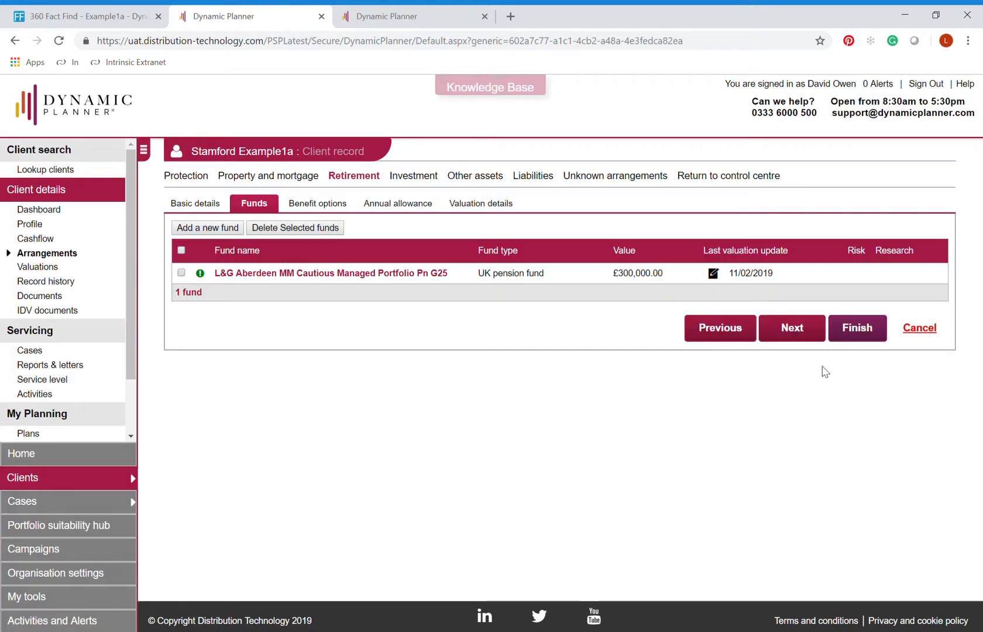
{"action": "left_click", "coordinate": [865, 330]}
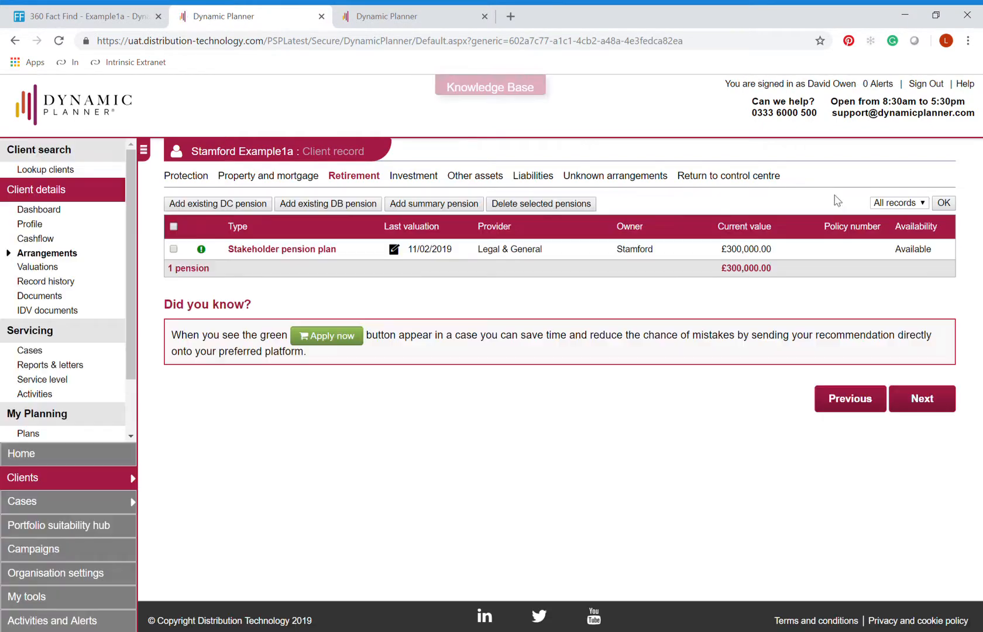
Return to the client dashboard and start a new case for the client
{"action": "left_click", "coordinate": [755, 180]}
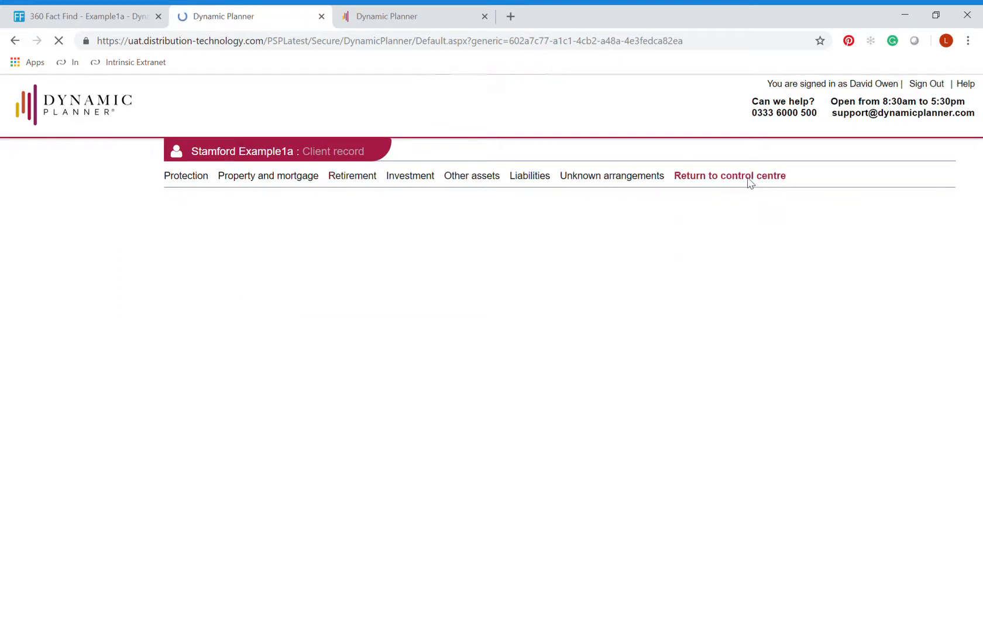
{"action": "left_click", "coordinate": [246, 263]}
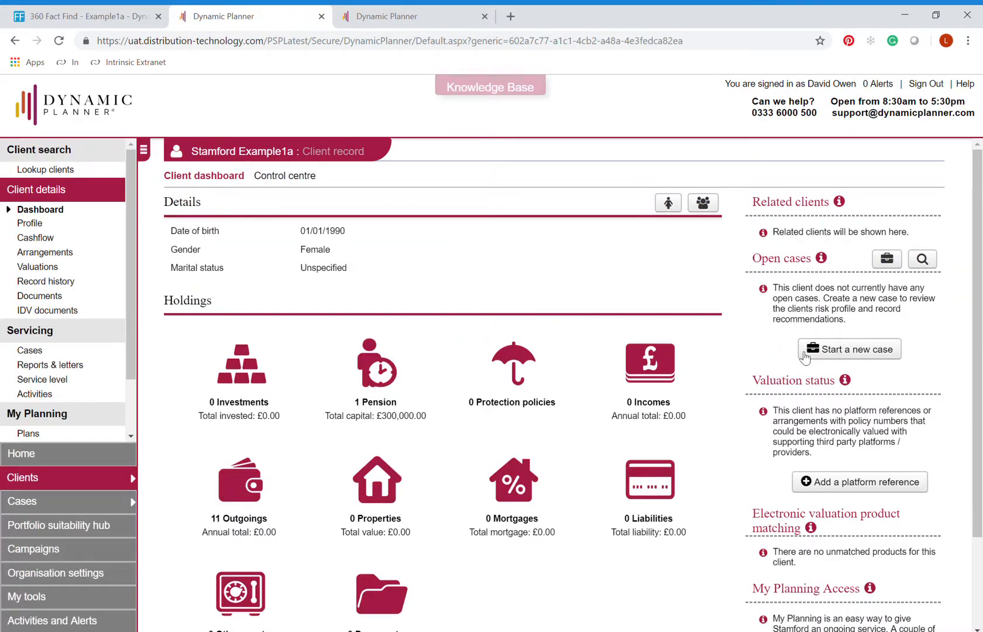
{"action": "left_click", "coordinate": [849, 348]}
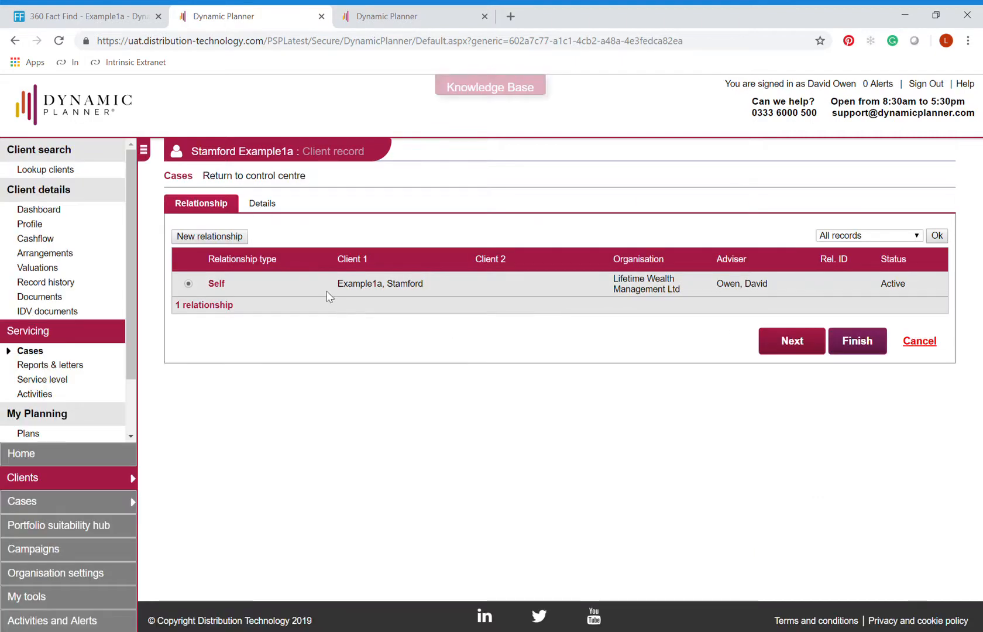
Set the new case's advice type to Restricted and its reference to Retirement Planning, then finish creating the case
{"action": "left_click", "coordinate": [812, 343]}
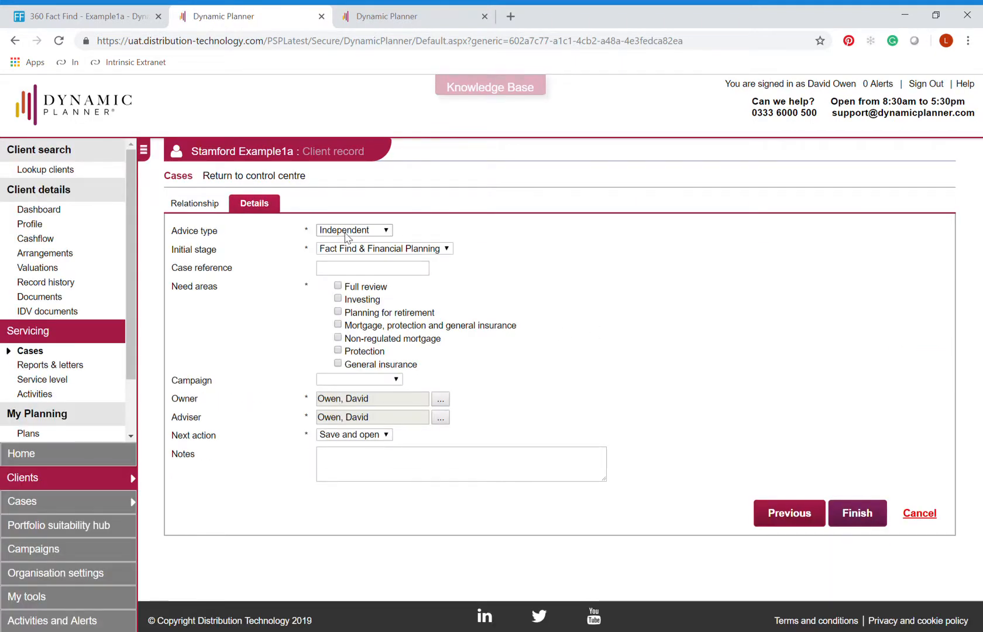
{"action": "left_click", "coordinate": [349, 228]}
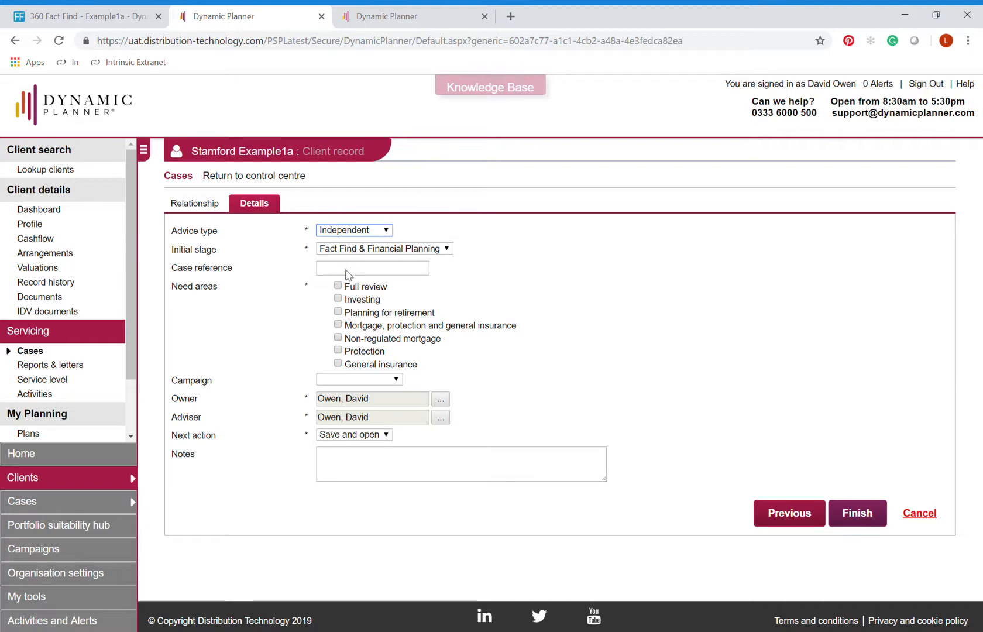
{"action": "key", "text": "Down"}
{"action": "left_click", "coordinate": [348, 269]}
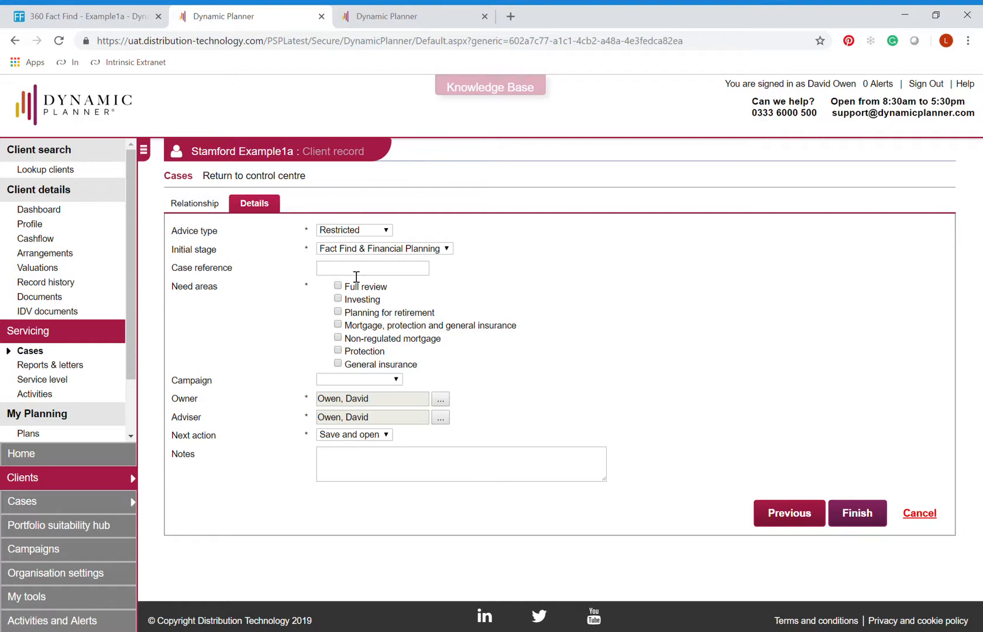
{"action": "type", "text": "Retirement Planning"}
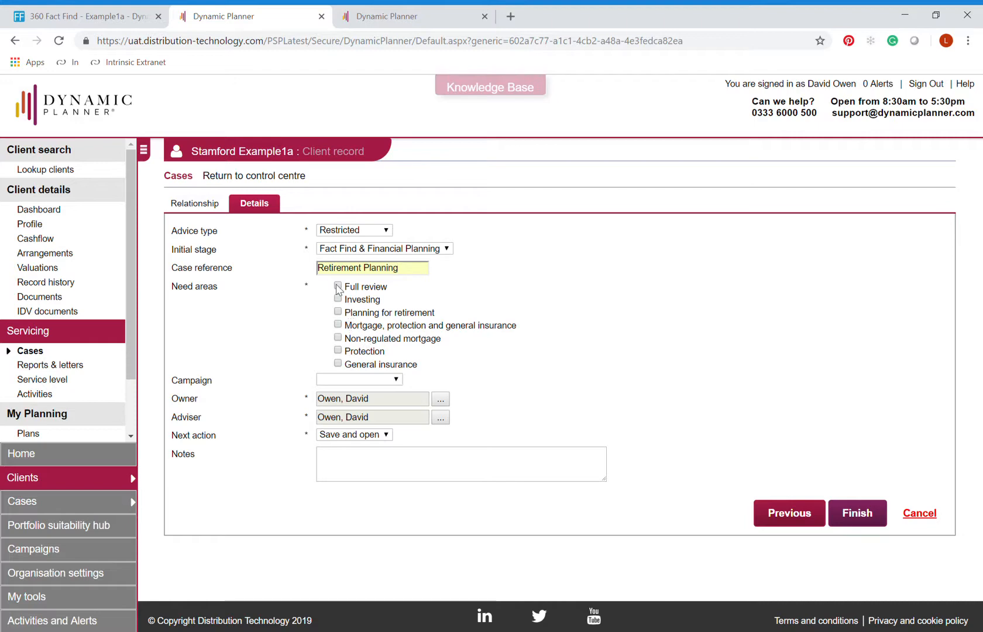
{"action": "left_click", "coordinate": [858, 513]}
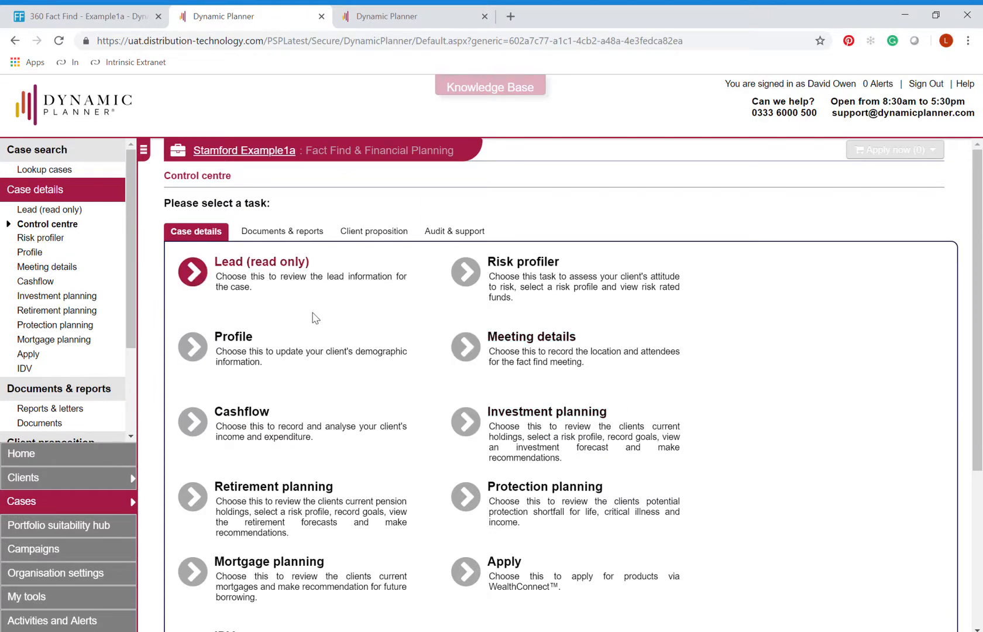
Open the case's retirement planning and proceed through the pensions and state pension pages to the risk section
{"action": "left_click", "coordinate": [283, 507]}
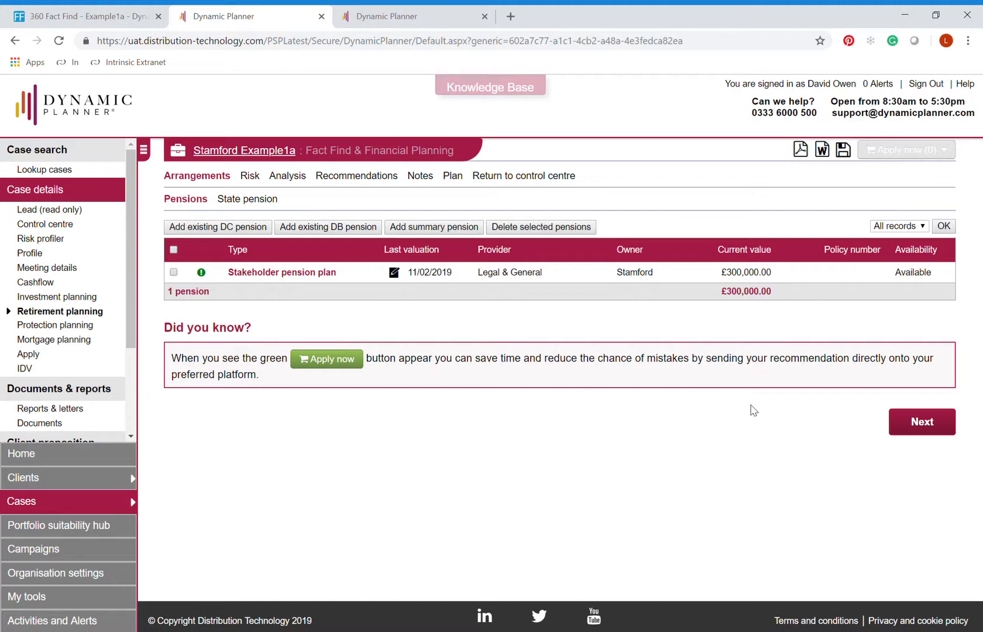
{"action": "left_click", "coordinate": [936, 433]}
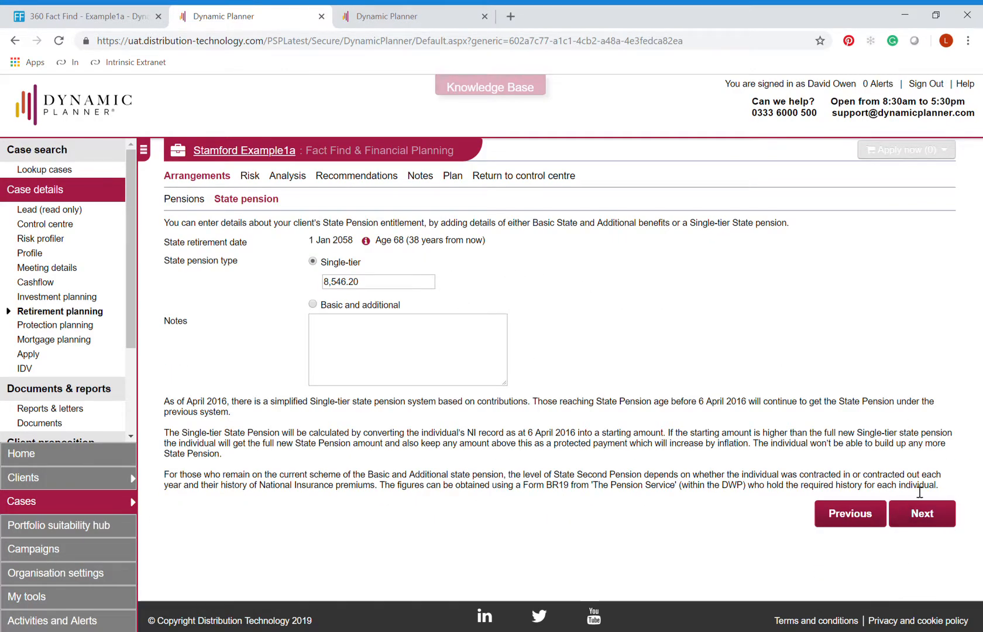
{"action": "left_click", "coordinate": [932, 512]}
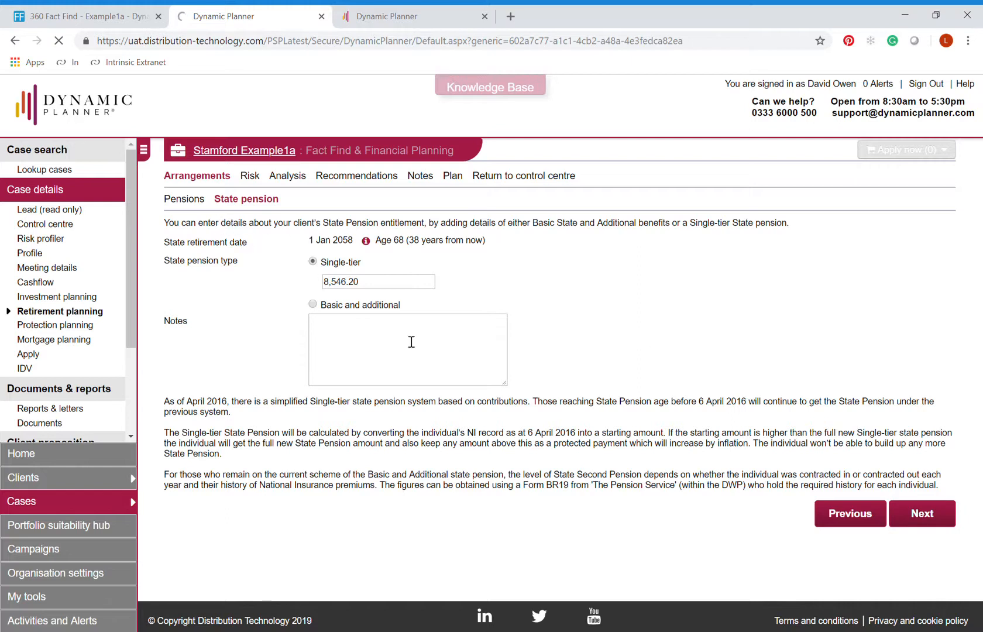
{"action": "left_click", "coordinate": [927, 517]}
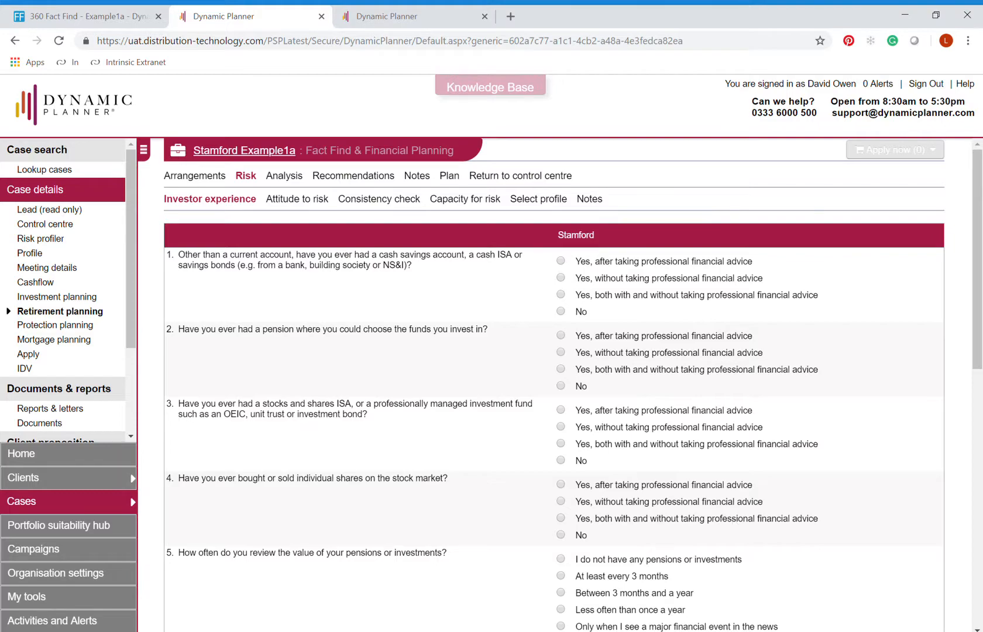
Complete the investor experience questionnaire, including reviews "Between 3 months and a year", "Took some or all of the remaining money out" and "Somewhat confident"
{"action": "left_click", "coordinate": [561, 444]}
{"action": "scroll", "coordinate": [561, 443], "scroll_direction": "down", "scroll_amount": 5}
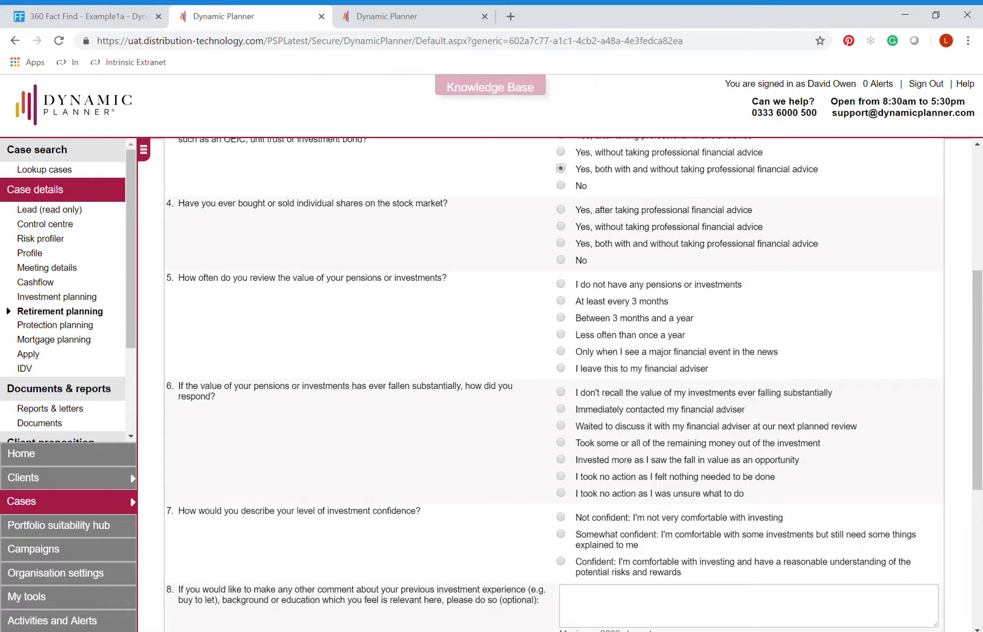
{"action": "scroll", "coordinate": [561, 300], "scroll_direction": "down", "scroll_amount": 4}
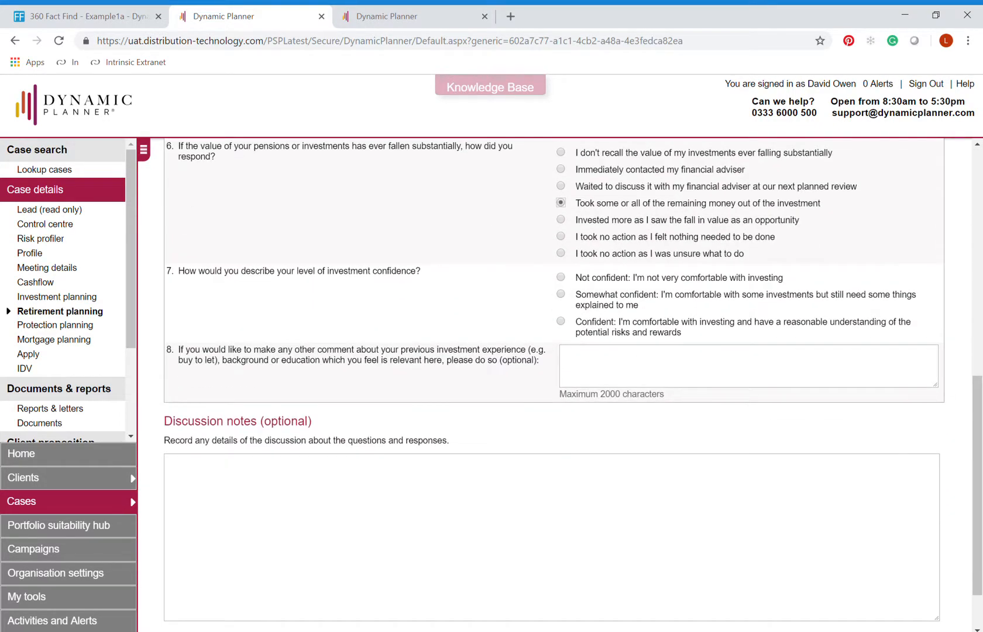
{"action": "left_click", "coordinate": [561, 300]}
{"action": "scroll", "coordinate": [560, 301], "scroll_direction": "down", "scroll_amount": 1}
{"action": "left_click", "coordinate": [911, 581]}
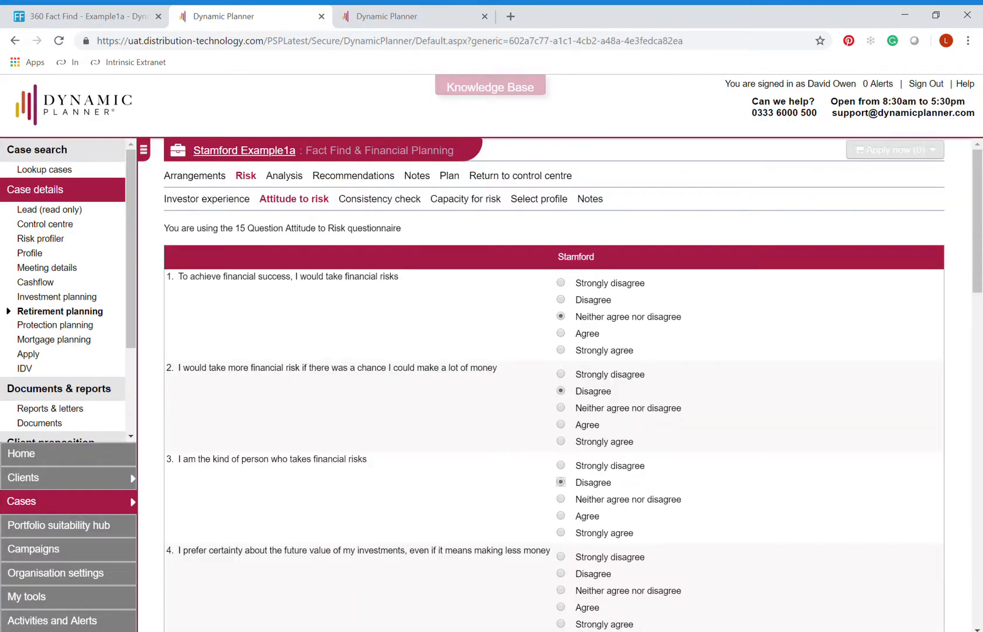
Complete the 15-question attitude to risk questionnaire with mostly neutral answers, plus "Cautiously optimistic", "Necessity" and "I sometimes take risks"
{"action": "scroll", "coordinate": [553, 386], "scroll_direction": "down", "scroll_amount": 4}
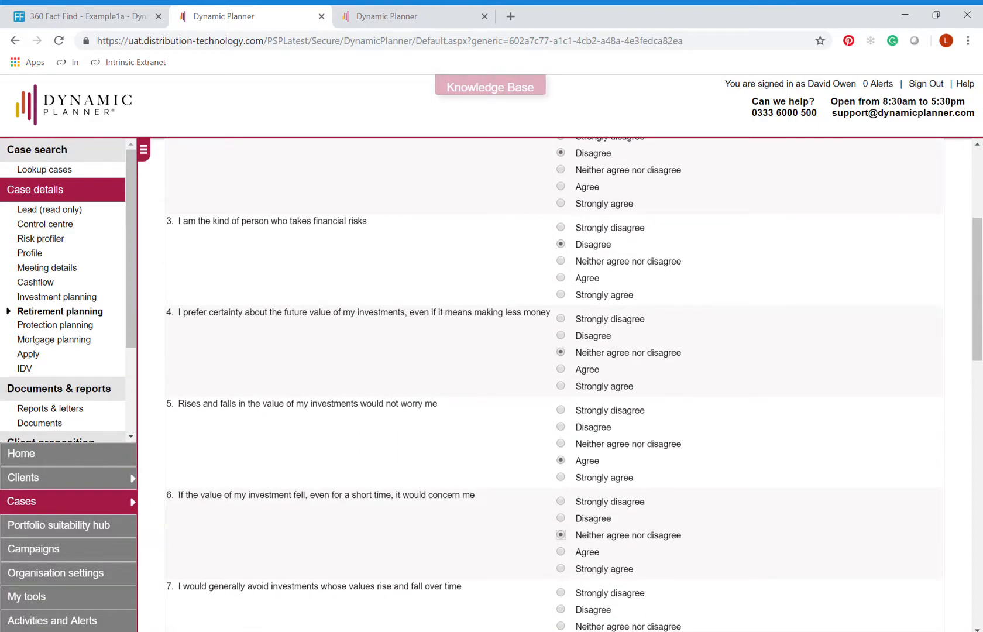
{"action": "scroll", "coordinate": [561, 351], "scroll_direction": "down", "scroll_amount": 4}
{"action": "left_click", "coordinate": [560, 351]}
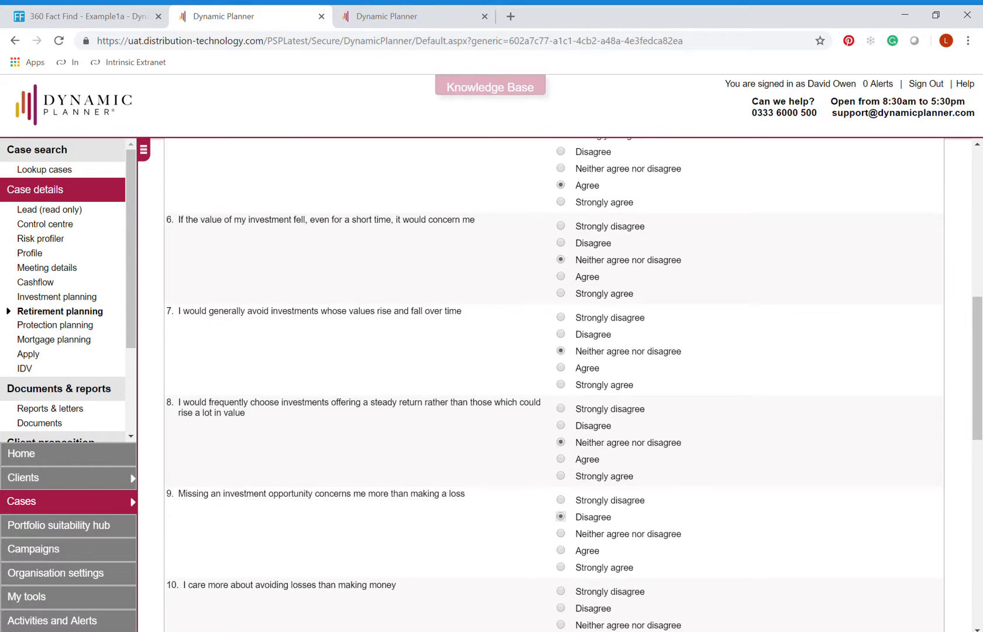
{"action": "scroll", "coordinate": [561, 351], "scroll_direction": "down", "scroll_amount": 4}
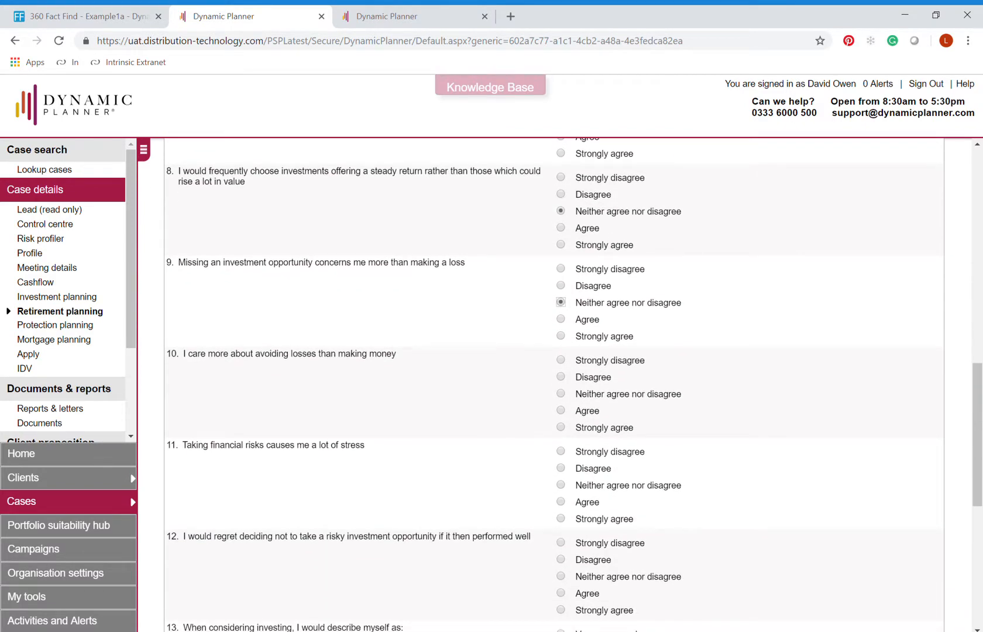
{"action": "scroll", "coordinate": [561, 351], "scroll_direction": "down", "scroll_amount": 5}
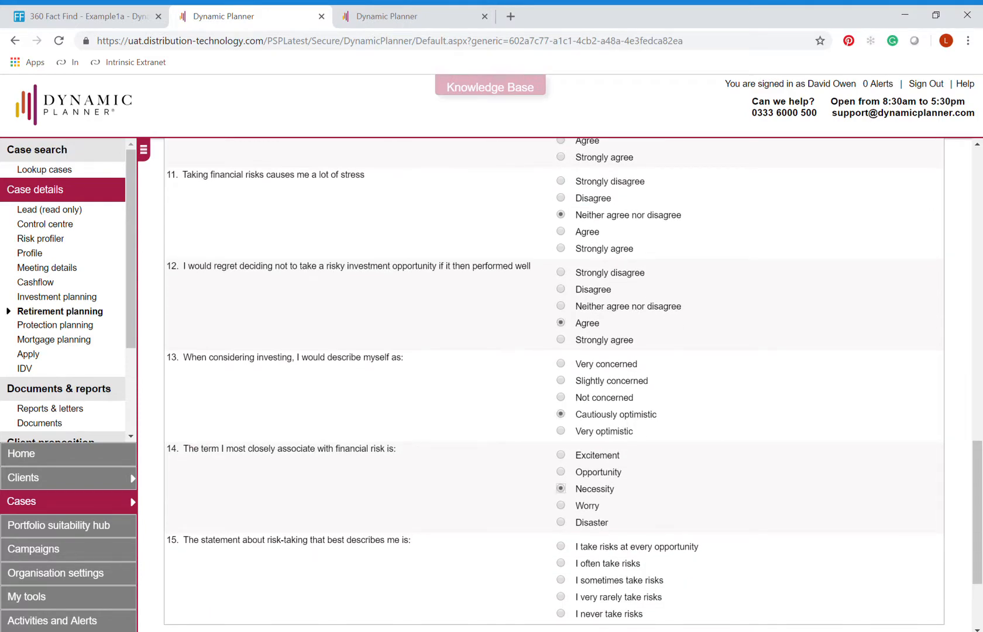
{"action": "left_click", "coordinate": [561, 580]}
{"action": "scroll", "coordinate": [560, 580], "scroll_direction": "down", "scroll_amount": 3}
{"action": "left_click", "coordinate": [910, 556]}
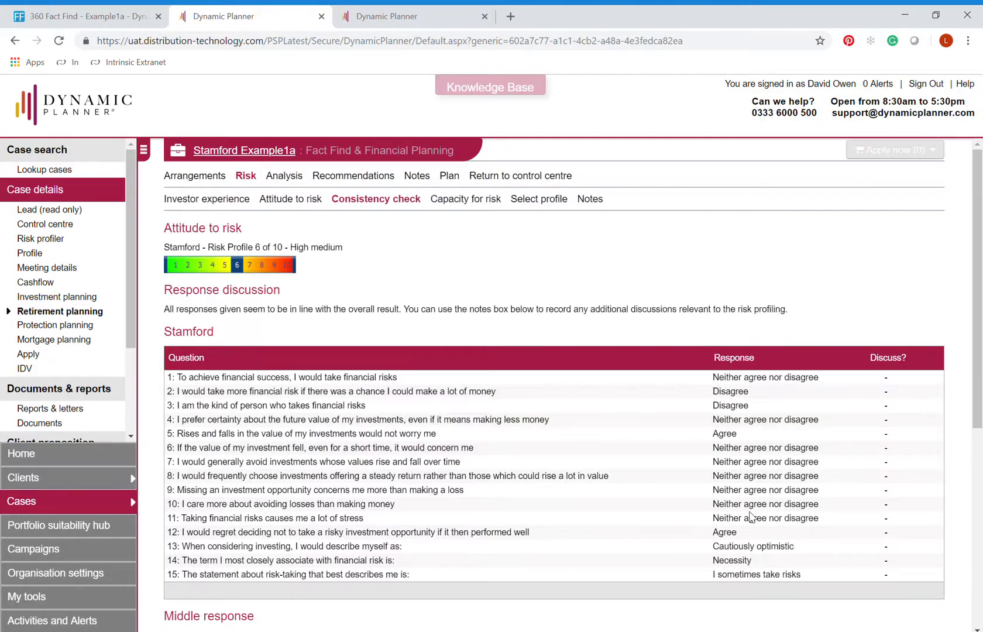
Answer the capacity for risk questions: essential living costs, small loss, between 1 and 5 years, withdraw only as needed, and early access unlikely
{"action": "scroll", "coordinate": [728, 508], "scroll_direction": "down", "scroll_amount": 6}
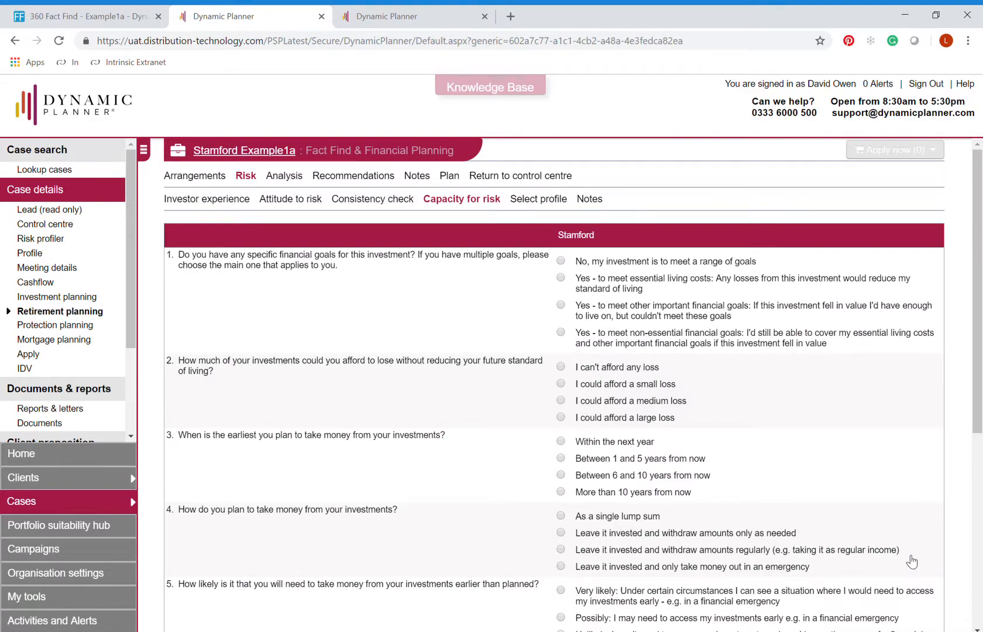
{"action": "left_click", "coordinate": [560, 277]}
{"action": "left_click", "coordinate": [561, 383]}
{"action": "left_click", "coordinate": [561, 459]}
{"action": "scroll", "coordinate": [561, 458], "scroll_direction": "down", "scroll_amount": 3}
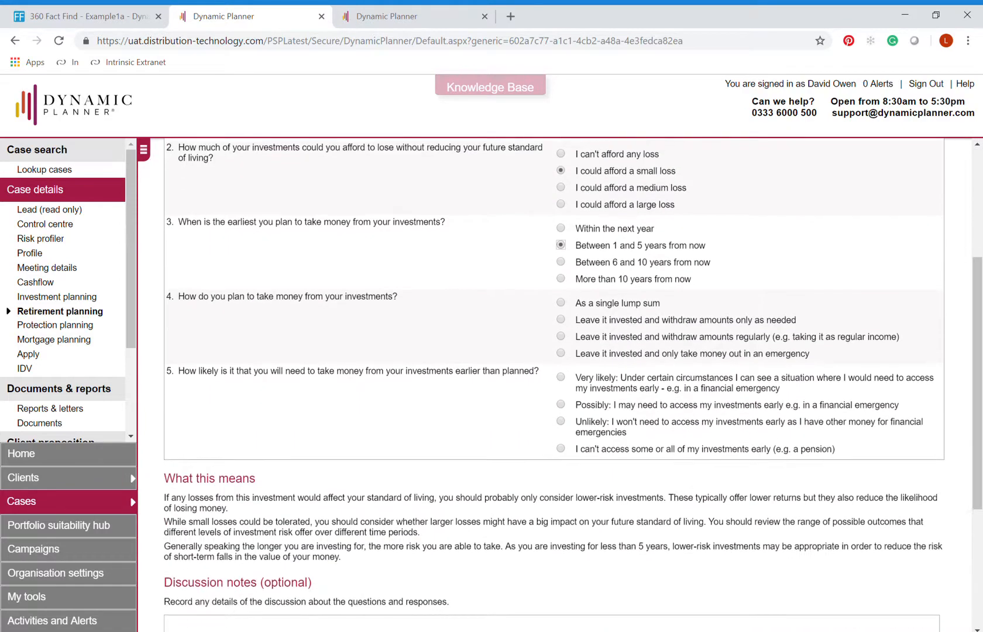
{"action": "left_click", "coordinate": [560, 316]}
{"action": "left_click", "coordinate": [561, 418]}
{"action": "scroll", "coordinate": [561, 418], "scroll_direction": "down", "scroll_amount": 5}
{"action": "left_click", "coordinate": [911, 582]}
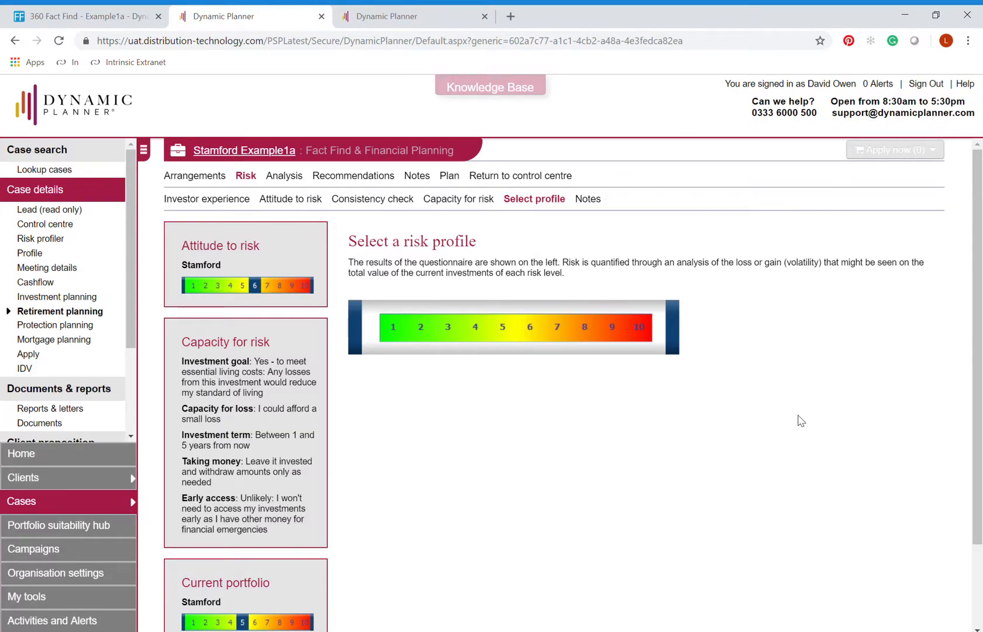
Select risk profile 4, review its description and potential losses and gains, and continue past the blank notes to the asset allocation analysis
{"action": "left_click", "coordinate": [478, 329]}
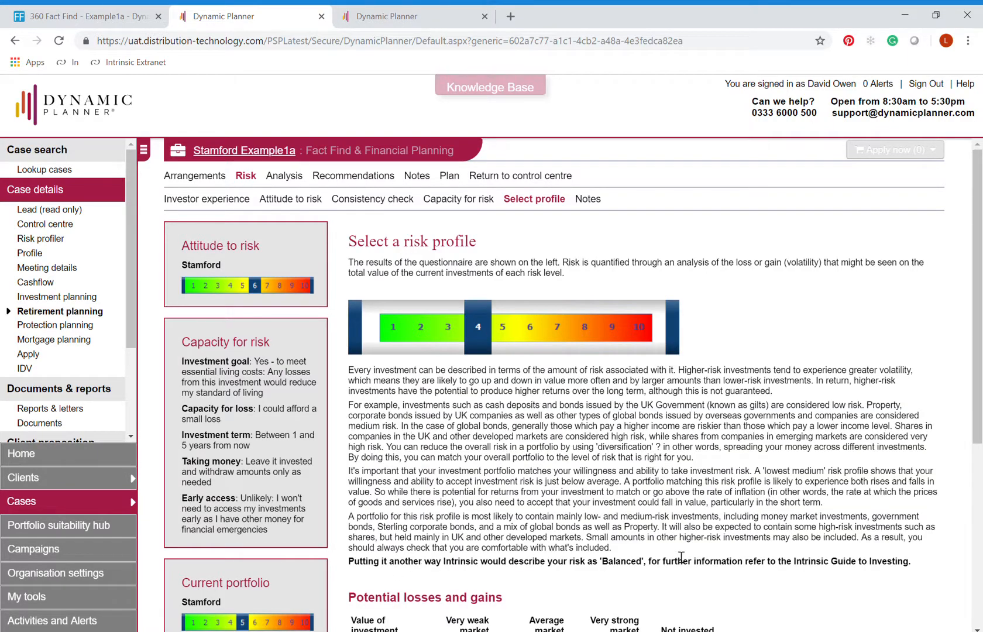
{"action": "scroll", "coordinate": [430, 537], "scroll_direction": "down", "scroll_amount": 5}
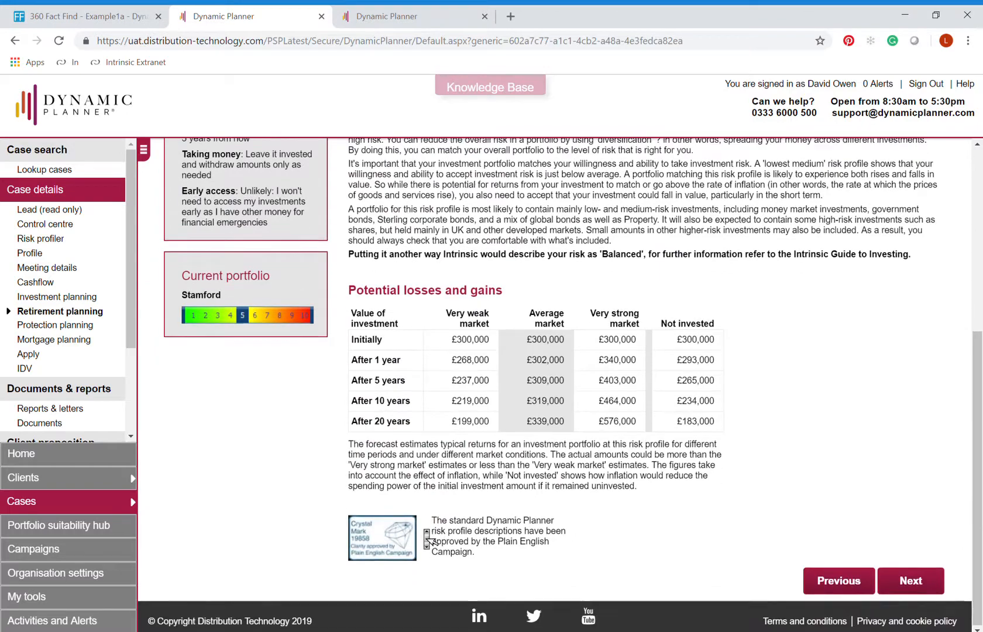
{"action": "scroll", "coordinate": [409, 410], "scroll_direction": "up", "scroll_amount": 5}
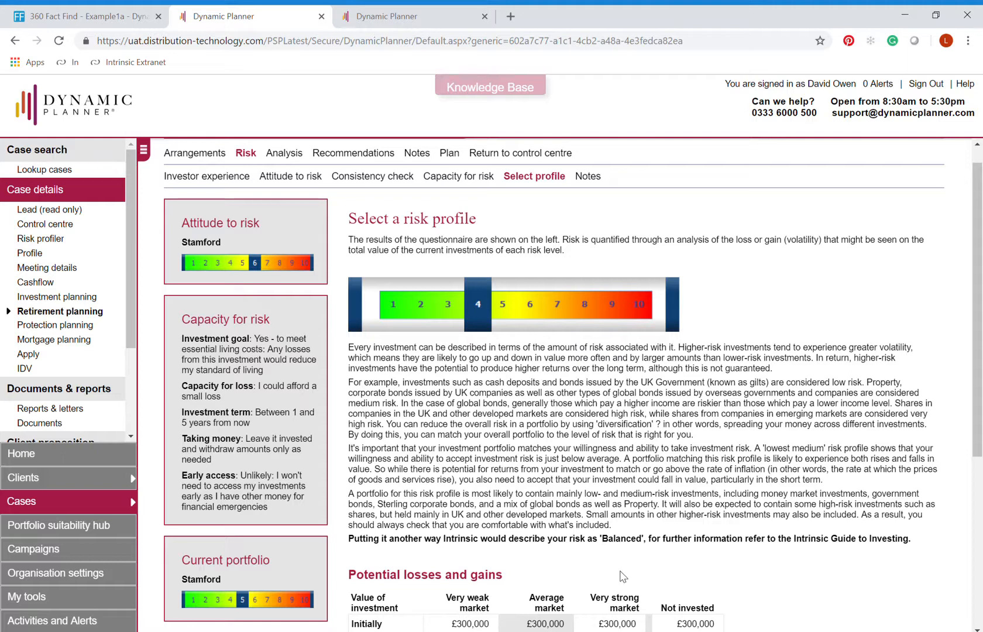
{"action": "scroll", "coordinate": [600, 558], "scroll_direction": "down", "scroll_amount": 1}
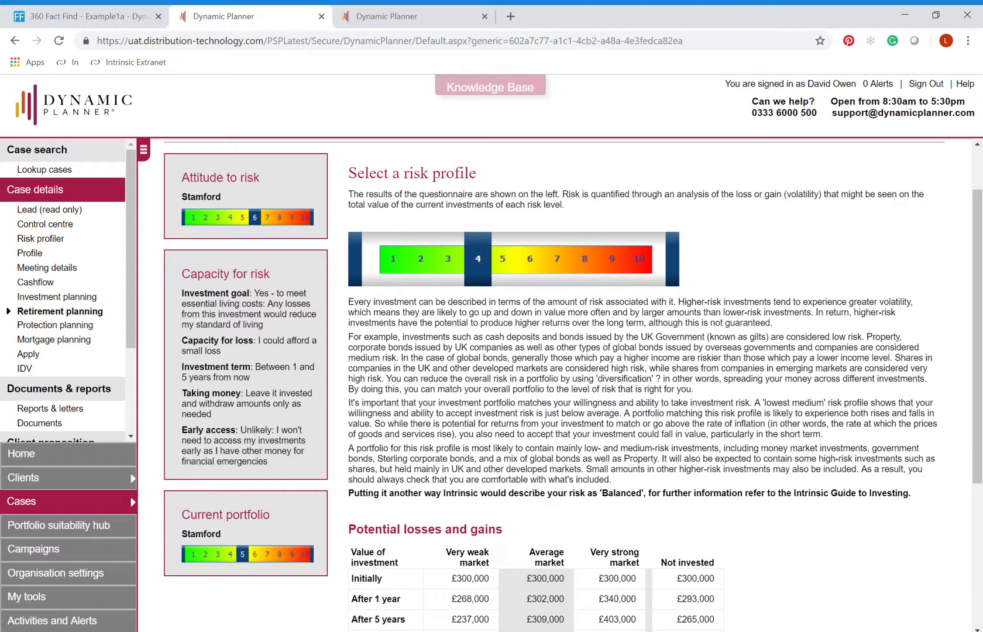
{"action": "scroll", "coordinate": [667, 388], "scroll_direction": "up", "scroll_amount": 2}
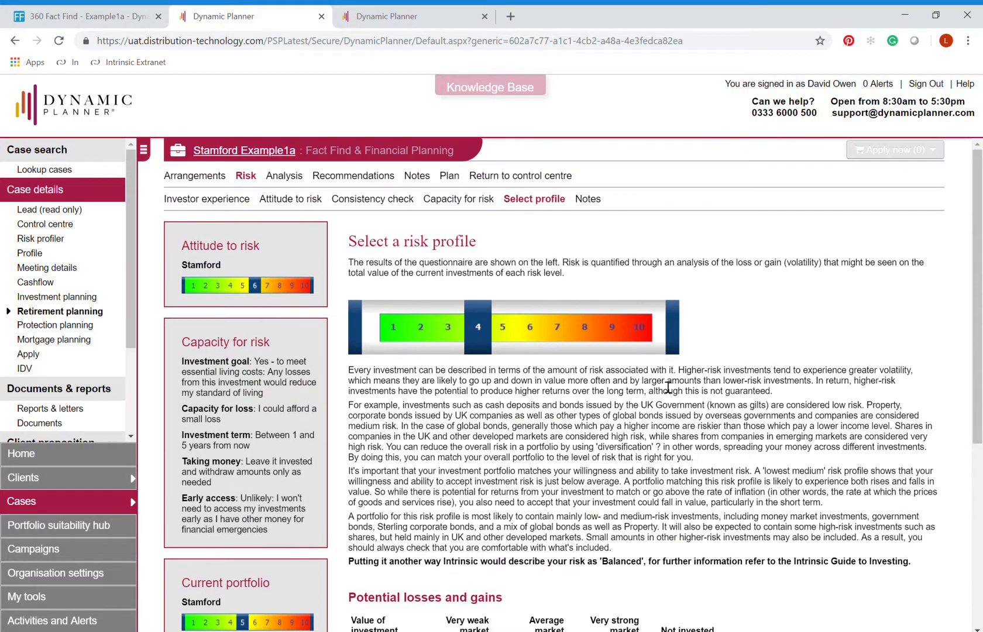
{"action": "scroll", "coordinate": [679, 373], "scroll_direction": "down", "scroll_amount": 5}
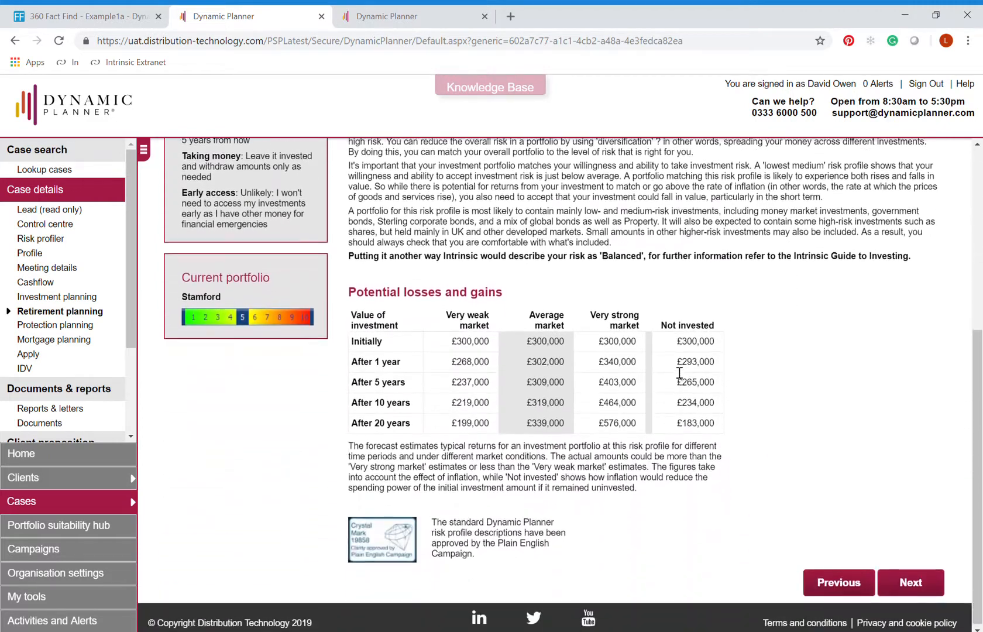
{"action": "left_click", "coordinate": [929, 582]}
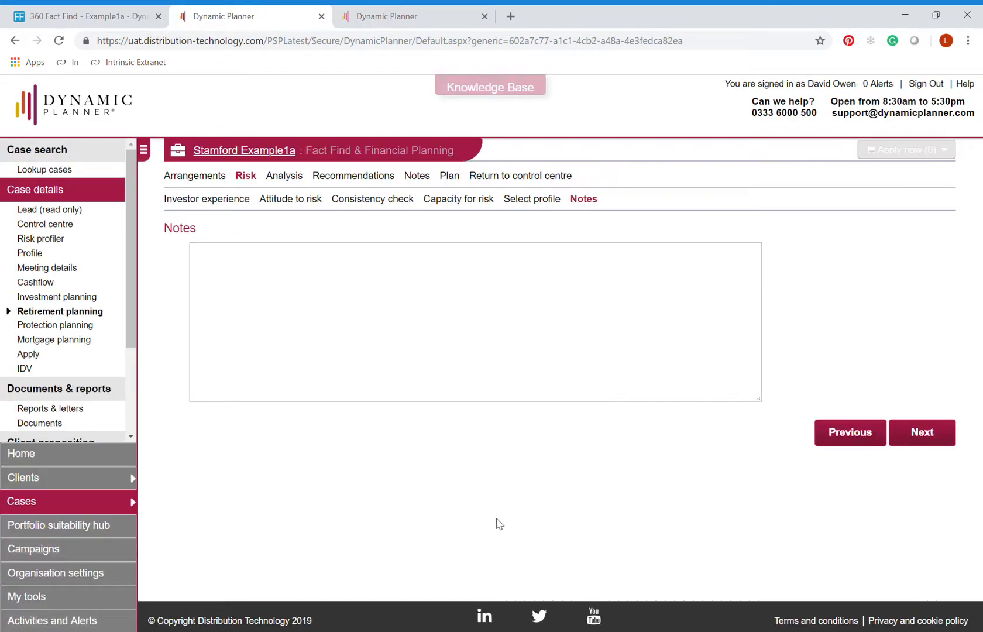
{"action": "left_click", "coordinate": [888, 433]}
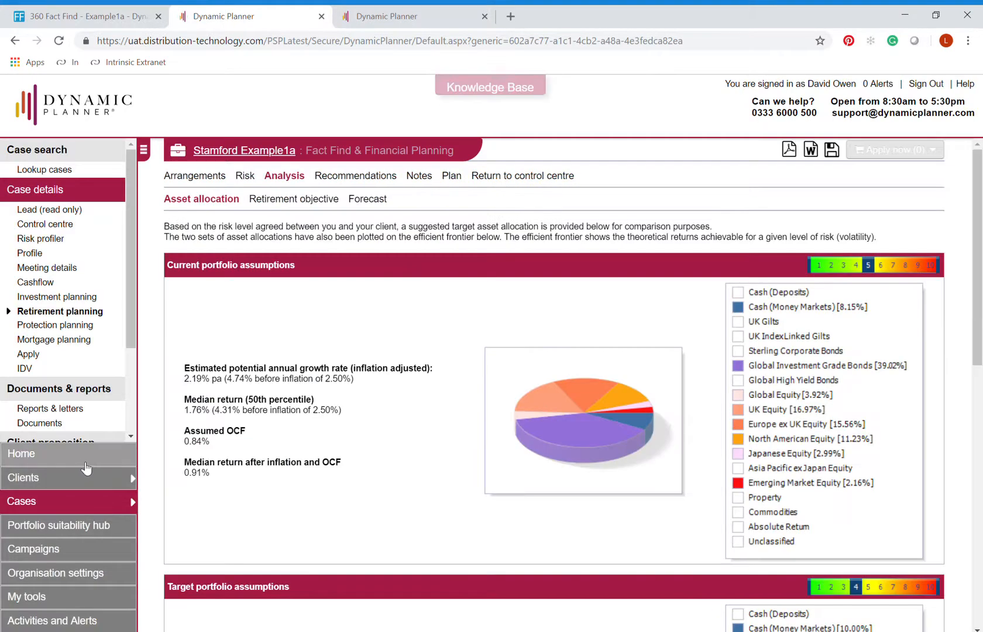
Generate a Risk Profile Report preview for the case and exclude the Retirement portfolio performance section
{"action": "left_click", "coordinate": [49, 410]}
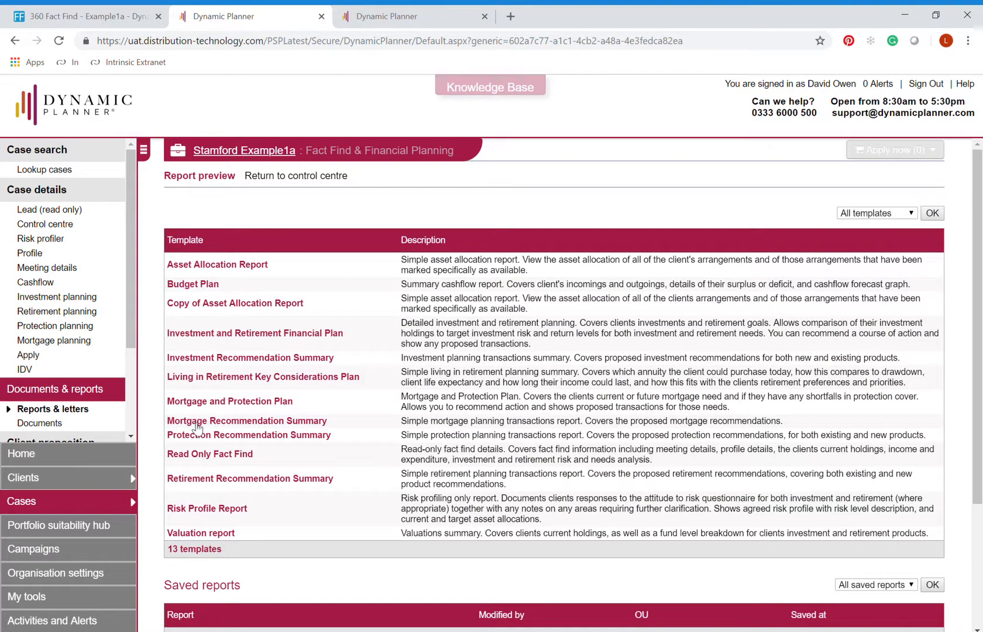
{"action": "left_click", "coordinate": [224, 509]}
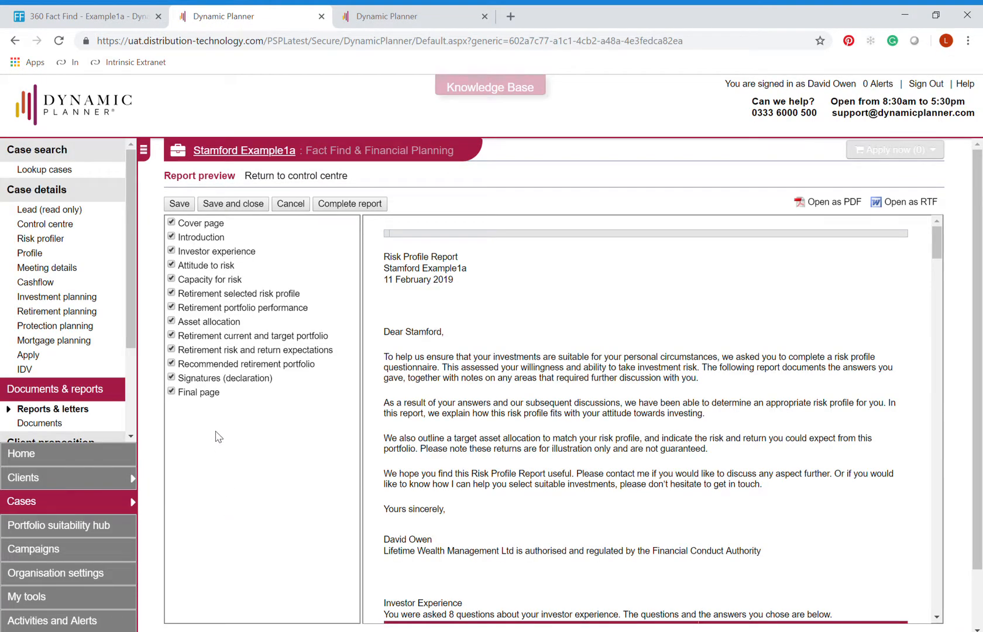
{"action": "scroll", "coordinate": [416, 388], "scroll_direction": "down", "scroll_amount": 10}
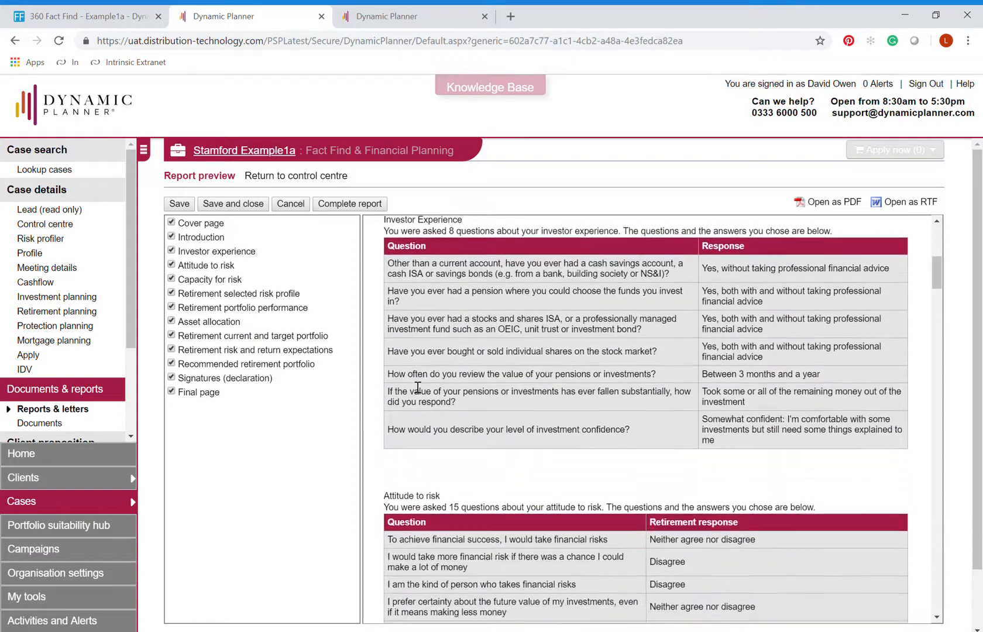
{"action": "scroll", "coordinate": [417, 387], "scroll_direction": "down", "scroll_amount": 15}
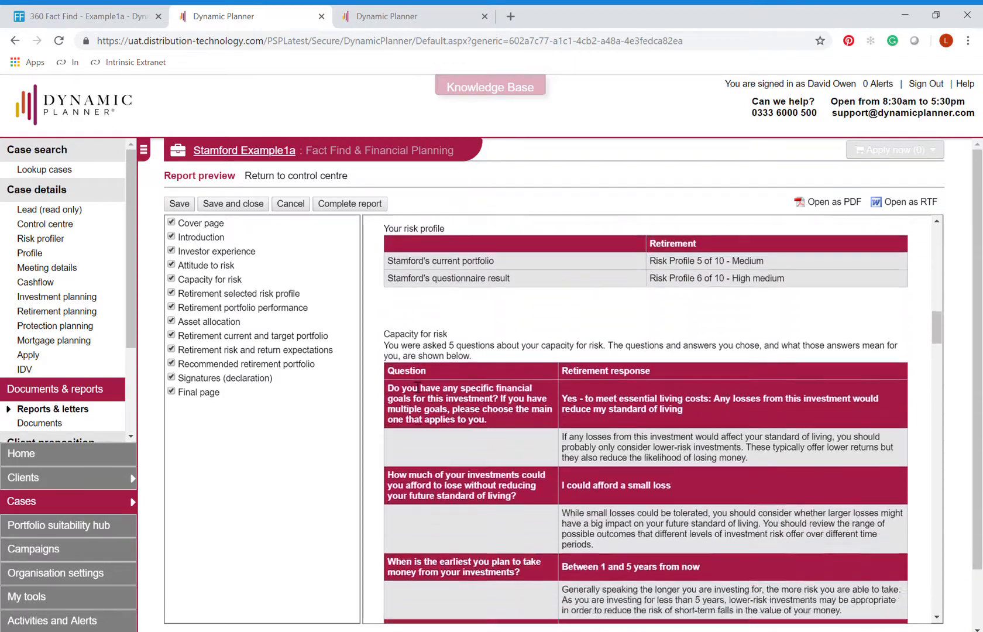
{"action": "scroll", "coordinate": [418, 387], "scroll_direction": "down", "scroll_amount": 20}
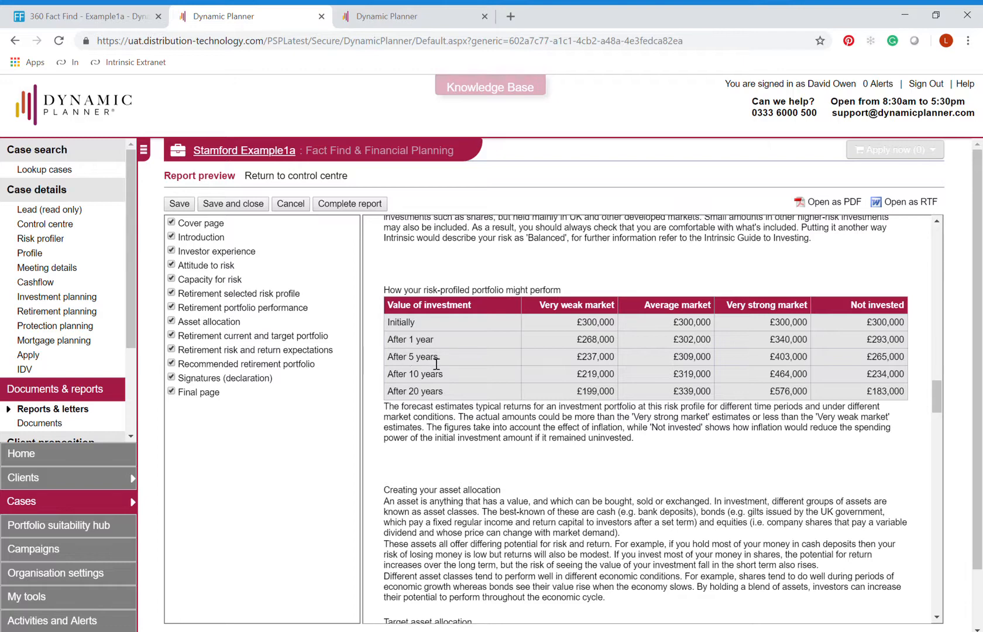
{"action": "left_click", "coordinate": [173, 307]}
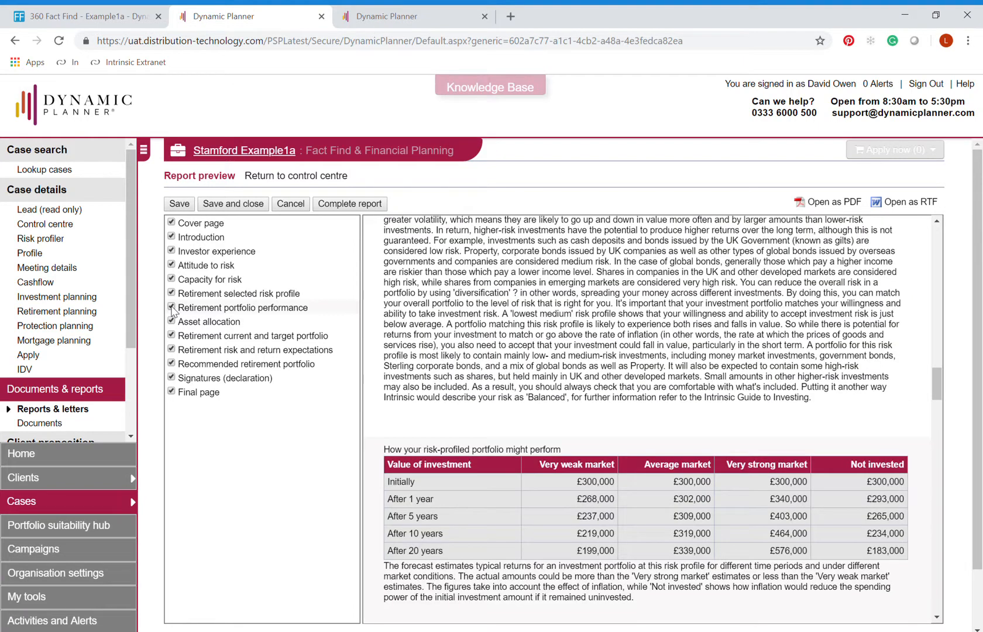
{"action": "left_click", "coordinate": [172, 308]}
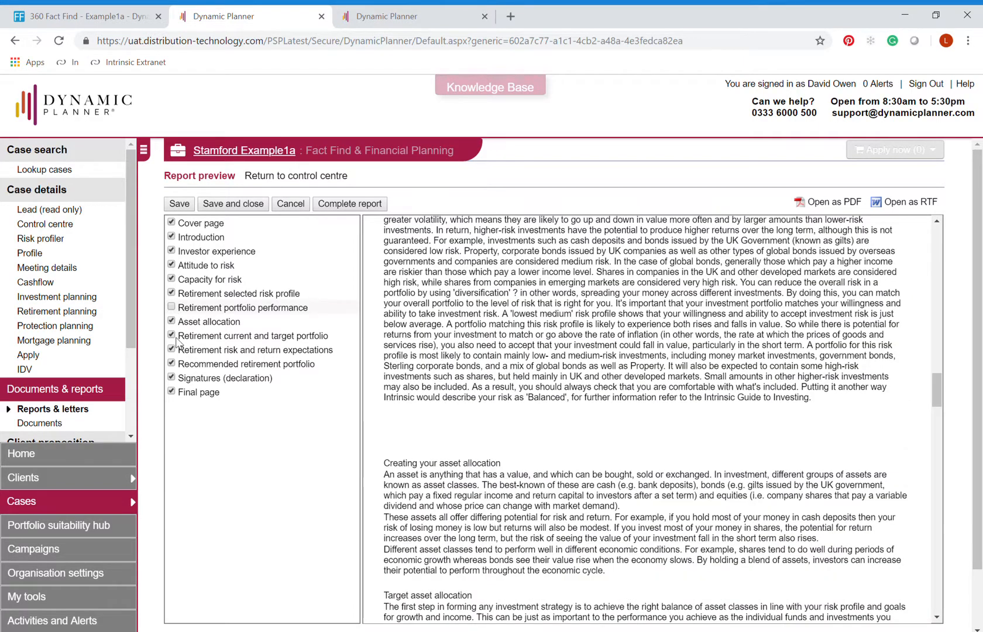
Exclude the Signatures (declaration) section from the Risk Profile Report, review the preview, and complete the report
{"action": "left_click", "coordinate": [173, 381]}
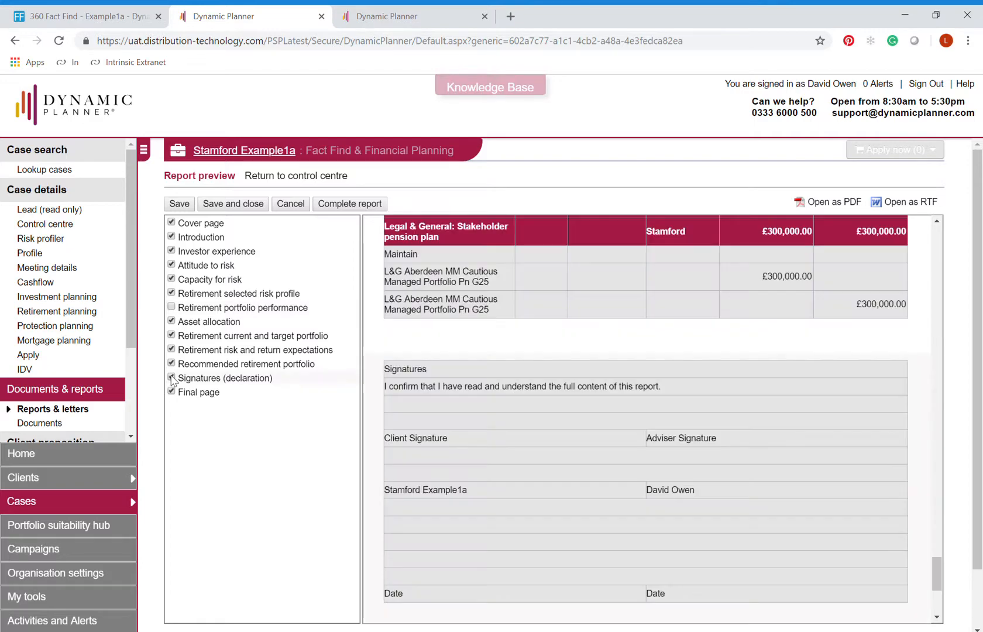
{"action": "left_click", "coordinate": [171, 378]}
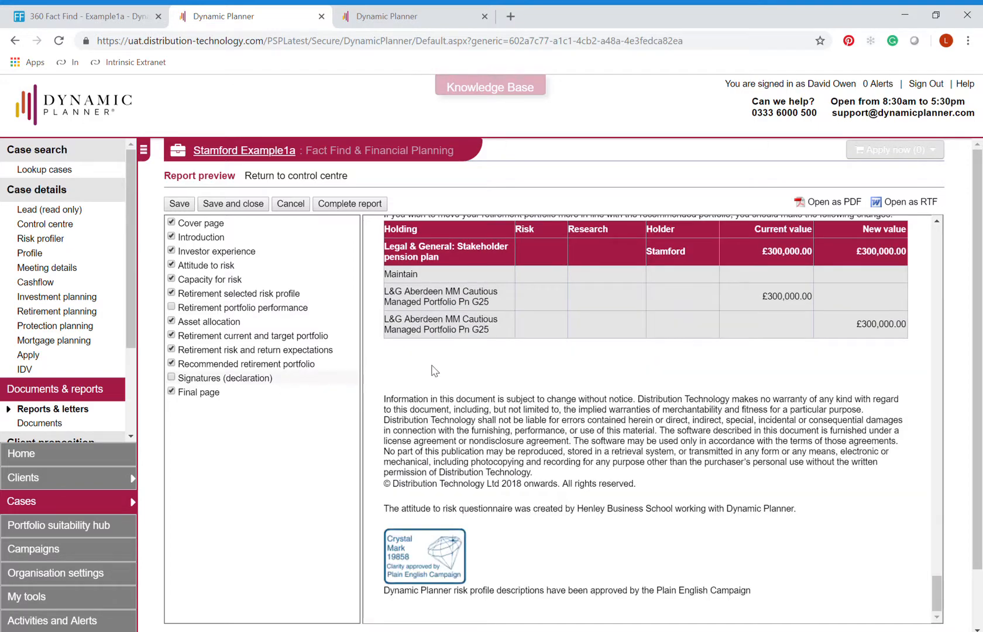
{"action": "scroll", "coordinate": [432, 365], "scroll_direction": "up", "scroll_amount": 17}
{"action": "scroll", "coordinate": [432, 370], "scroll_direction": "up", "scroll_amount": 20}
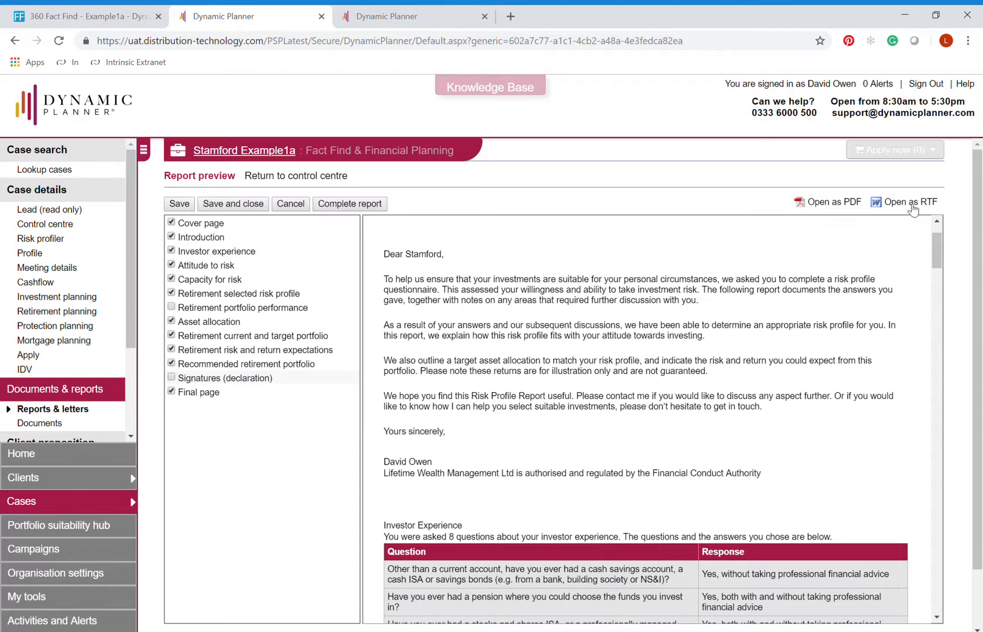
{"action": "left_click", "coordinate": [335, 208]}
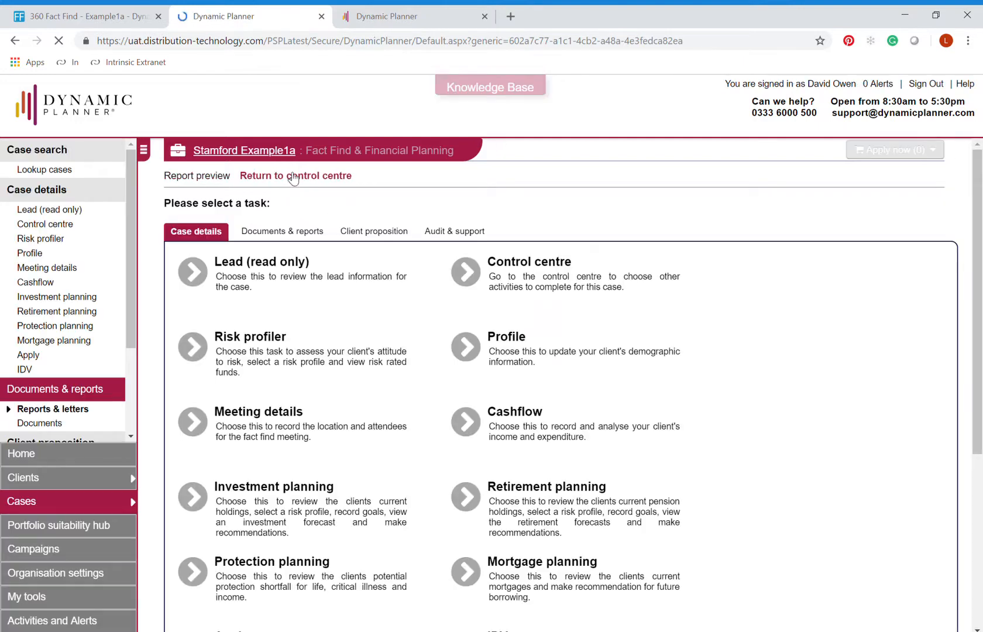
Open the existing Legal & General Stakeholder pension plan in the case's retirement planning recommendations
{"action": "left_click", "coordinate": [542, 510]}
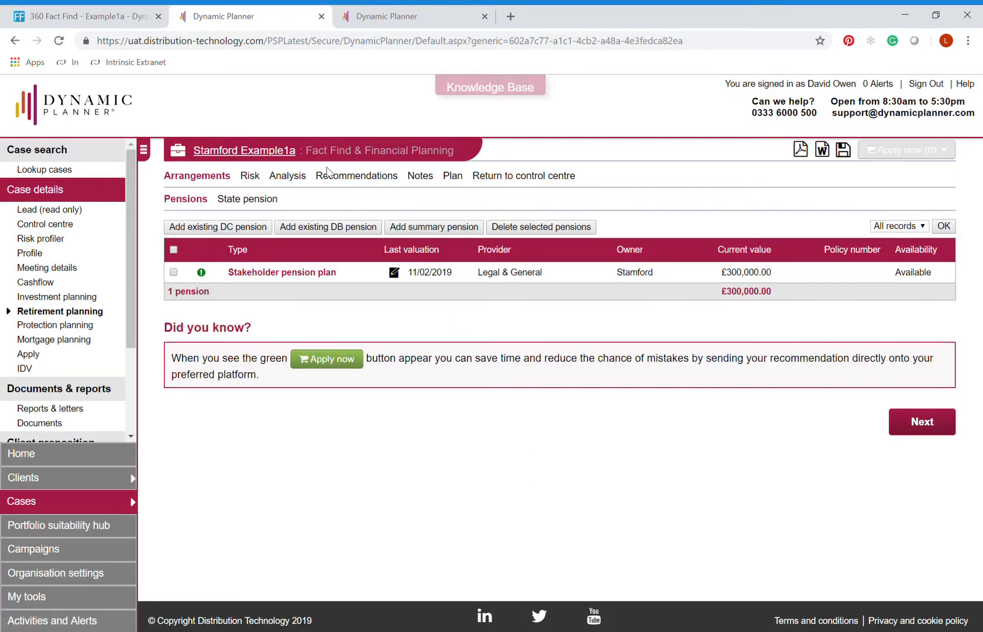
{"action": "left_click", "coordinate": [296, 183]}
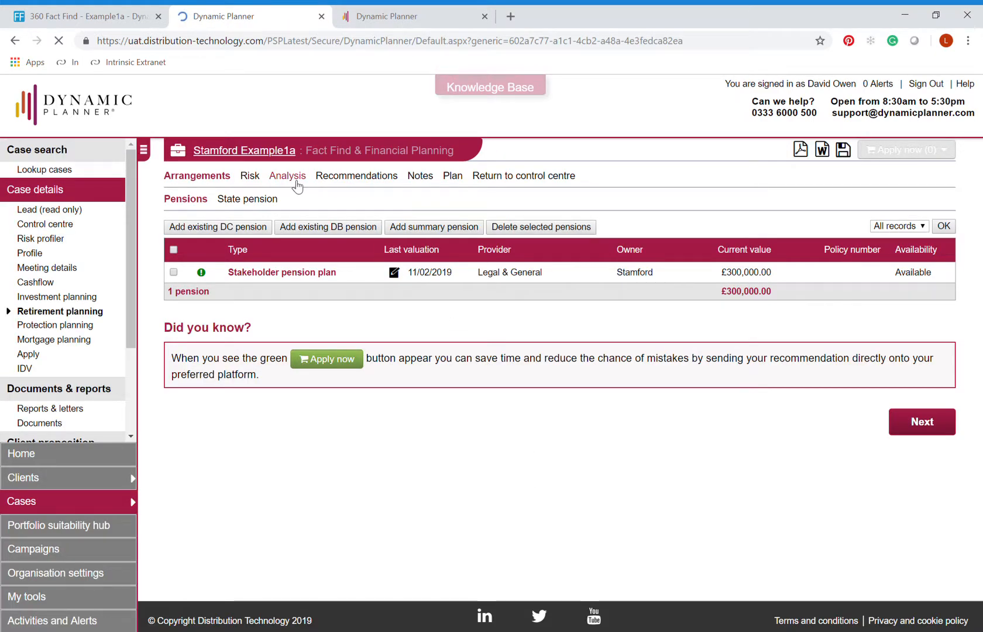
{"action": "left_click", "coordinate": [336, 181]}
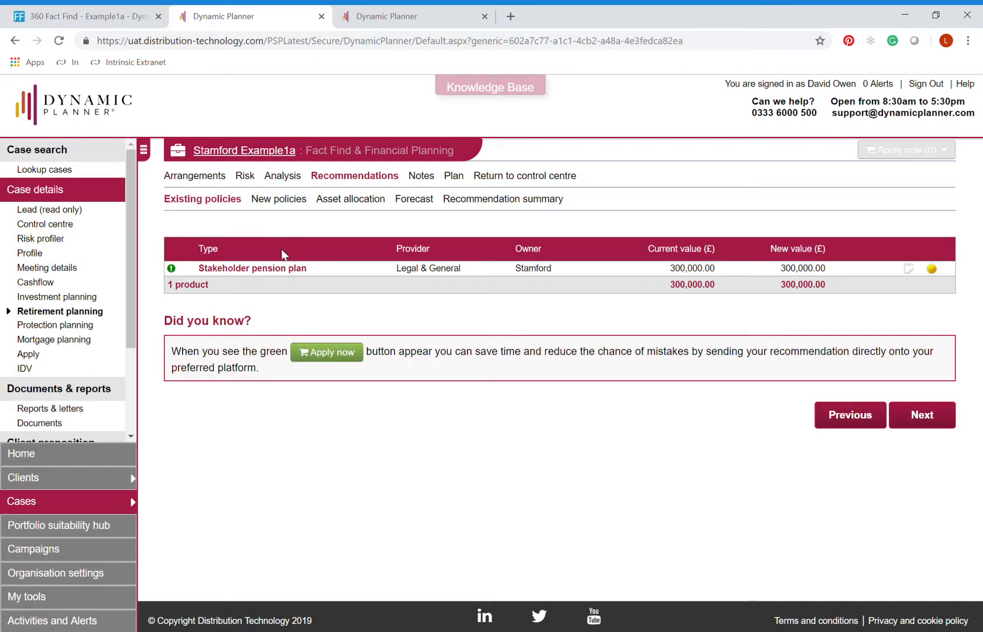
{"action": "left_click", "coordinate": [278, 269]}
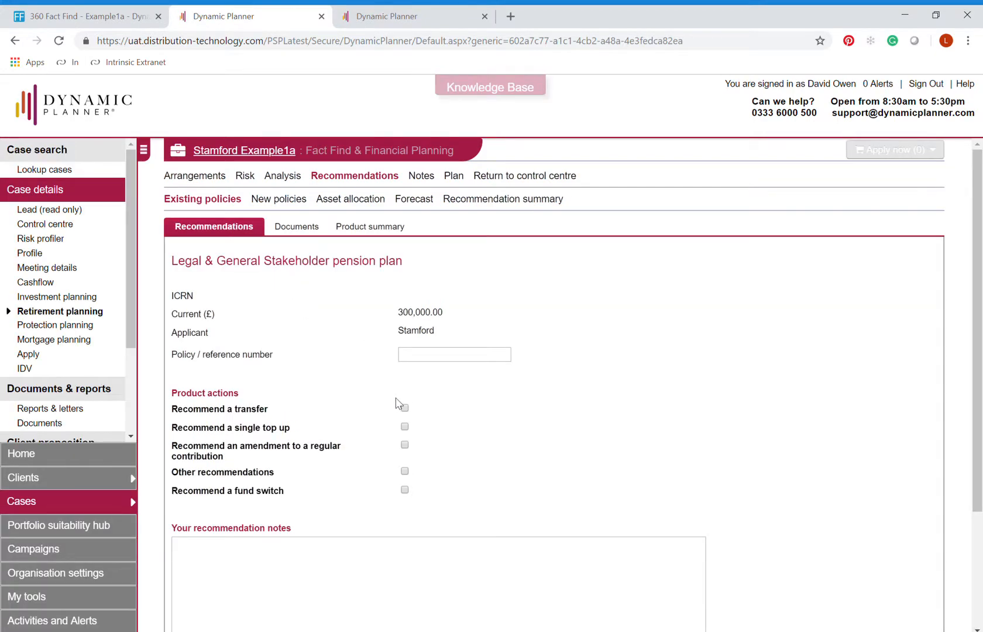
Recommend fully transferring the stakeholder pension to the new AEGON Flexible Pension Plan, with a transfer value after charges of £300,000
{"action": "left_click", "coordinate": [405, 409]}
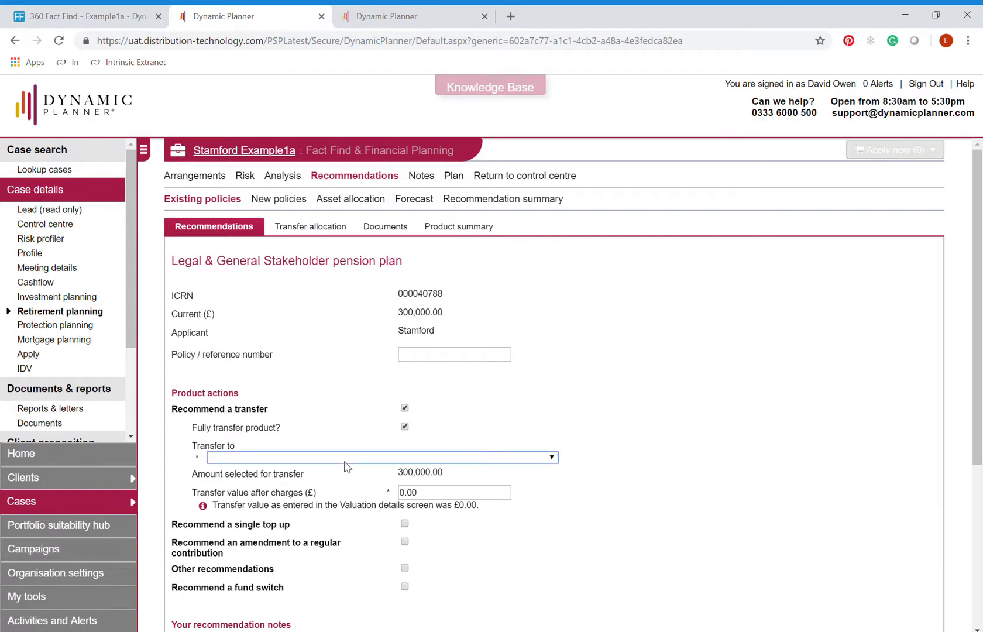
{"action": "key", "text": "Down"}
{"action": "key", "text": "Down"}
{"action": "key", "text": "Down"}
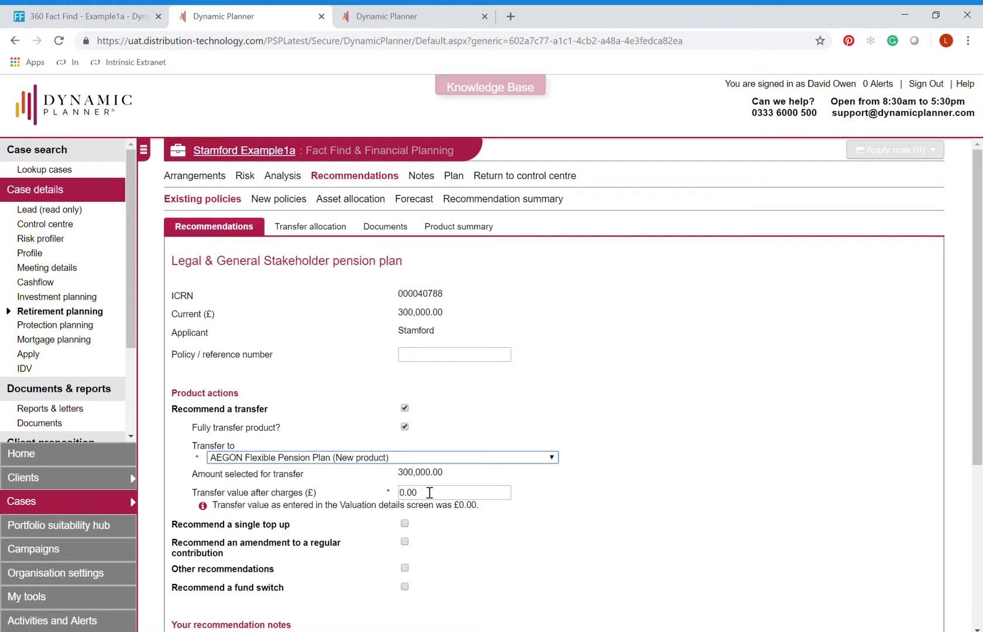
{"action": "key", "text": "Tab"}
{"action": "type", "text": "300000"}
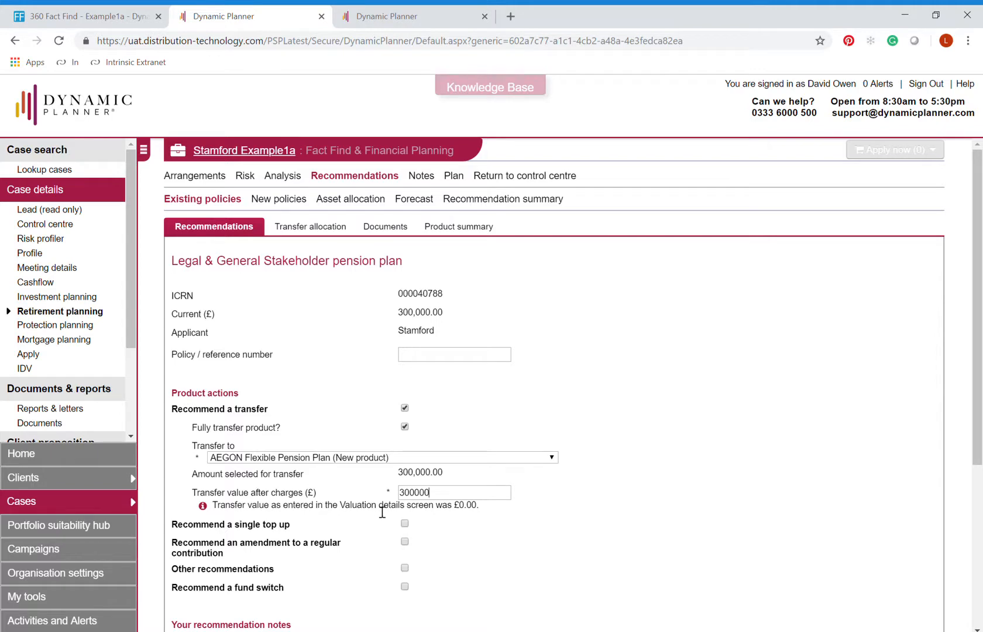
{"action": "scroll", "coordinate": [564, 516], "scroll_direction": "down", "scroll_amount": 5}
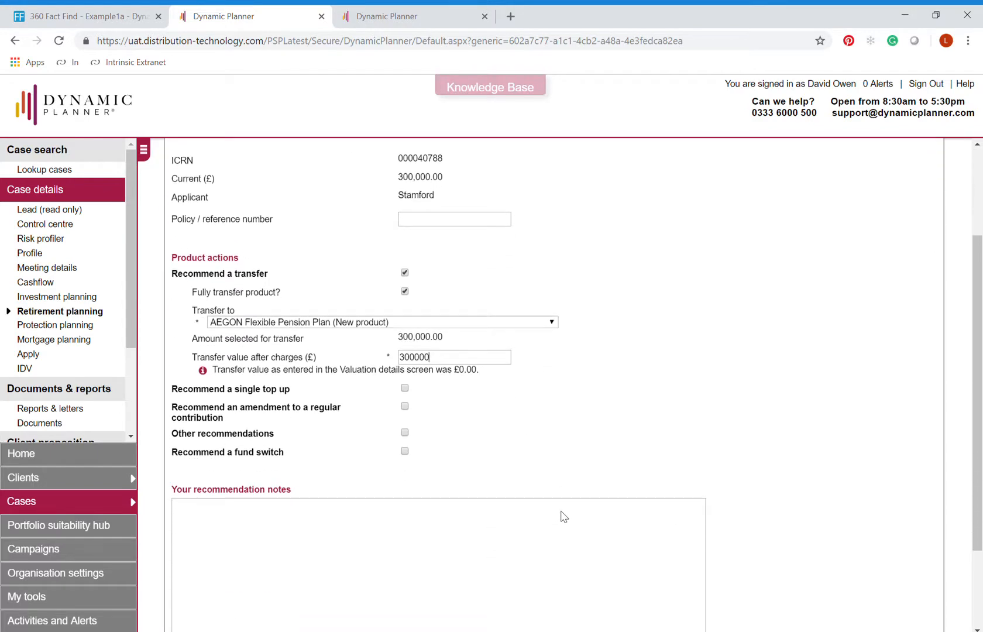
{"action": "left_click", "coordinate": [846, 591]}
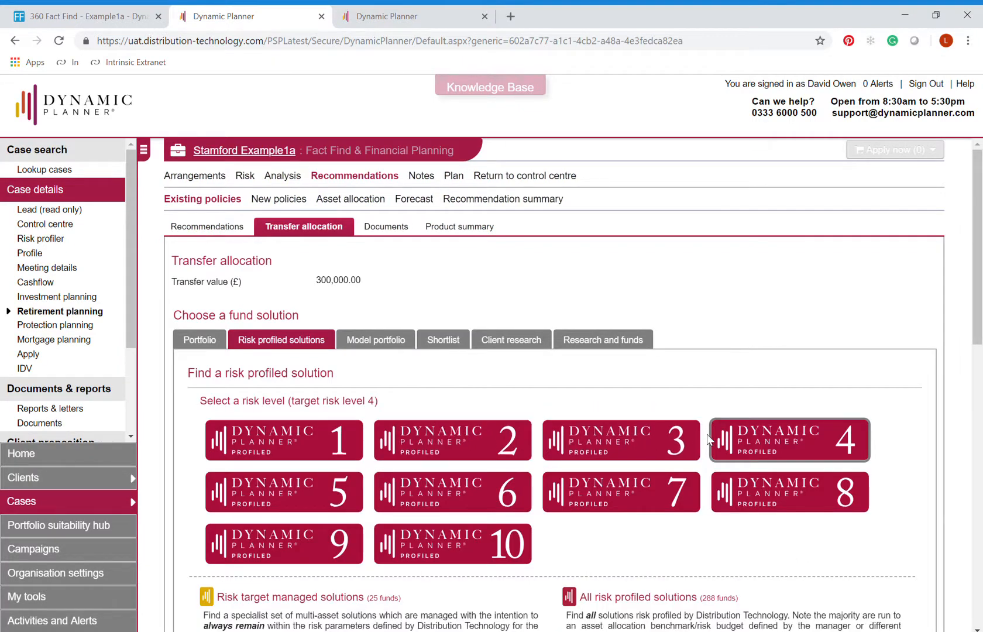
Search all risk profiled solutions at risk level 4 and filter them to the Active, Multi-Manager, Multi-Asset panel solution
{"action": "scroll", "coordinate": [746, 337], "scroll_direction": "down", "scroll_amount": 4}
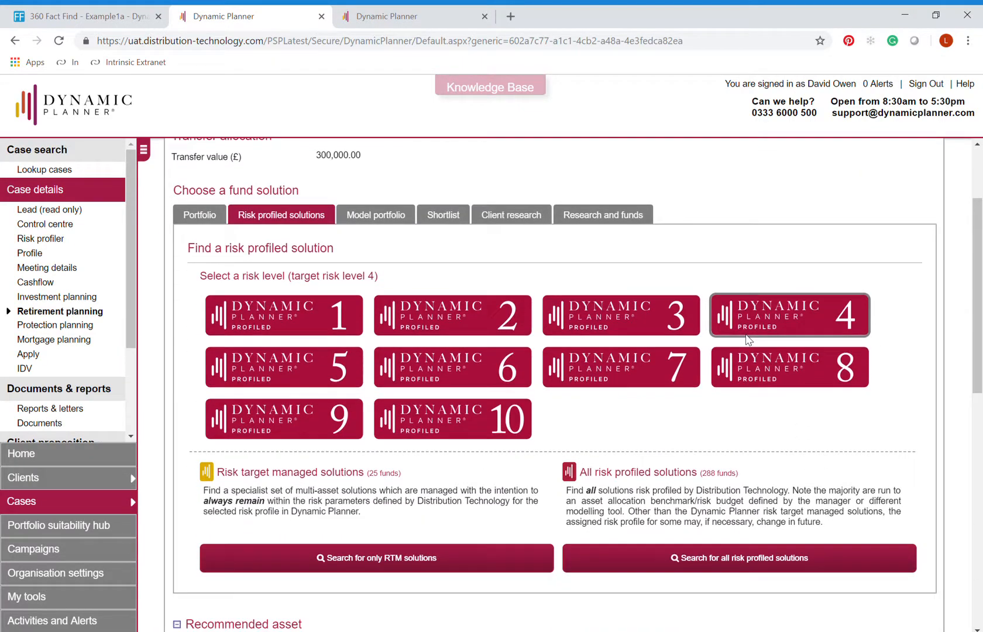
{"action": "left_click", "coordinate": [704, 463]}
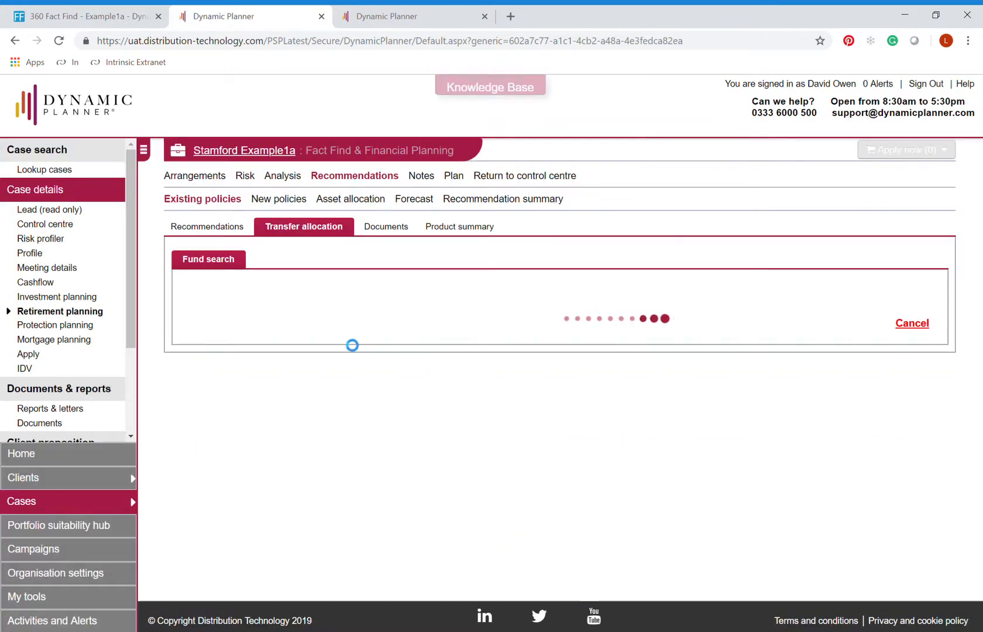
{"action": "left_click", "coordinate": [207, 389]}
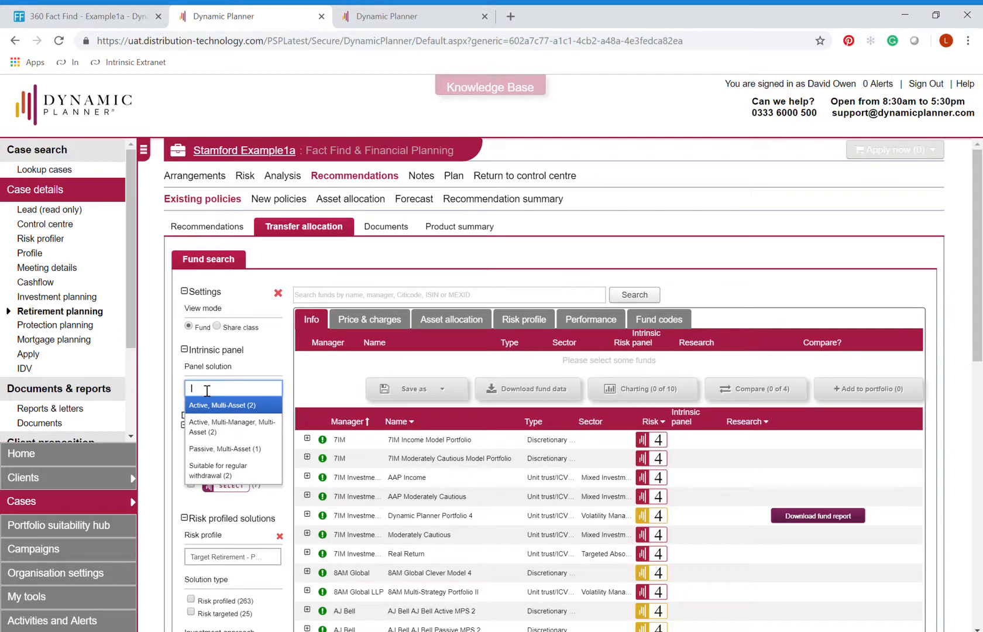
{"action": "left_click", "coordinate": [204, 427]}
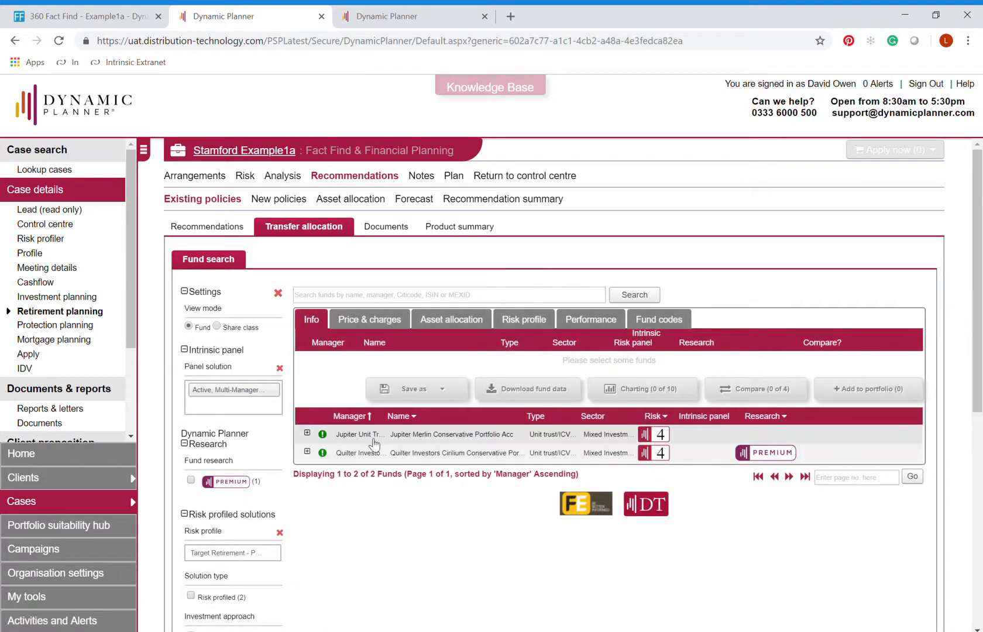
Add the Quilter Investors Cirilium Conservative Portfolio A Acc GBP fund to the transfer portfolio, allocate 100% to it, and save the recommendation
{"action": "left_click", "coordinate": [386, 453]}
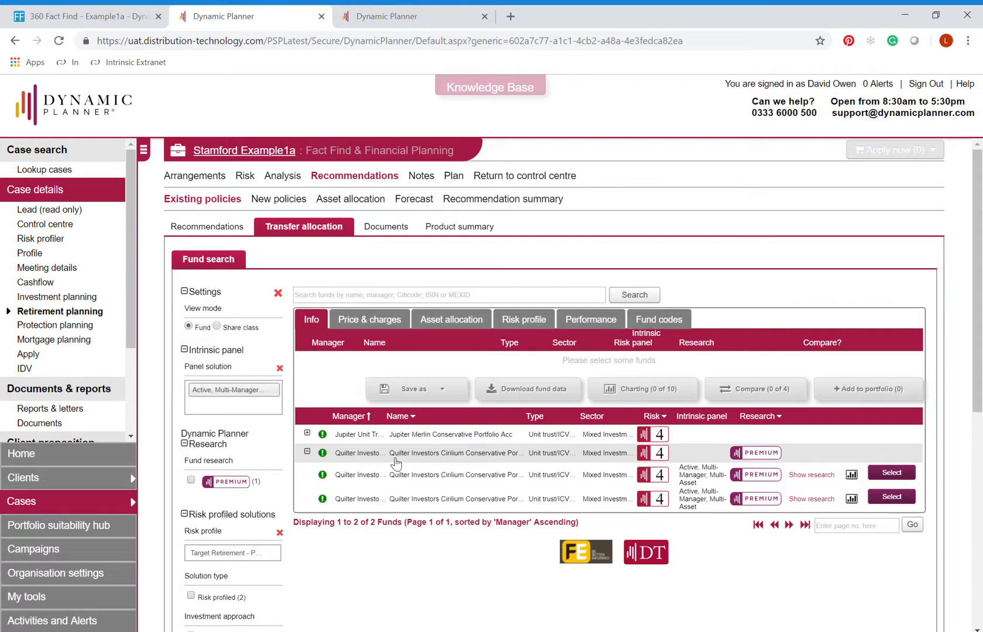
{"action": "left_click", "coordinate": [904, 477]}
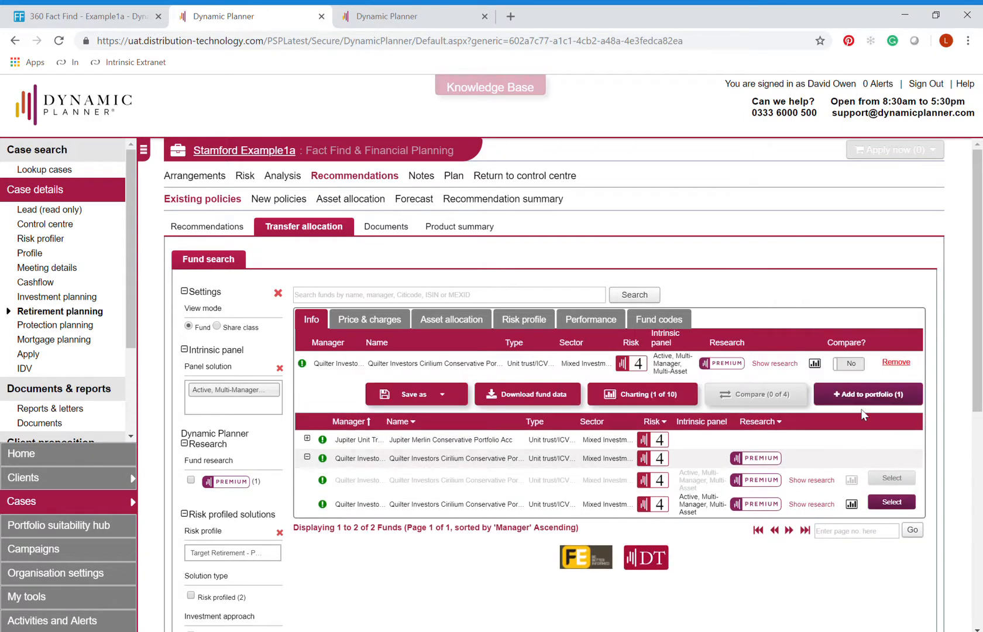
{"action": "left_click", "coordinate": [863, 398]}
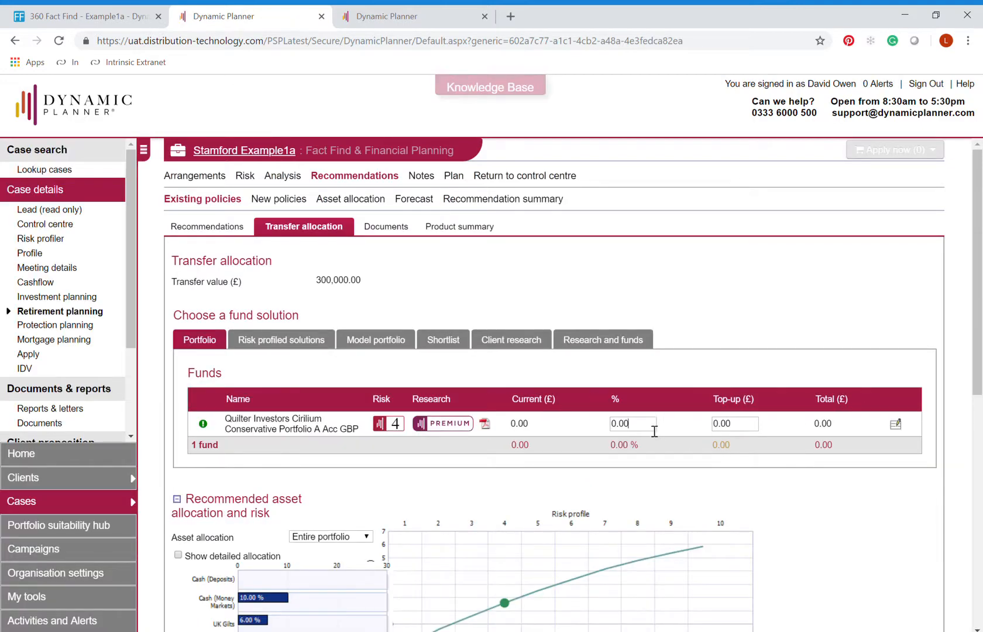
{"action": "key", "text": "ctrl+a"}
{"action": "type", "text": "100"}
{"action": "key", "text": "Tab"}
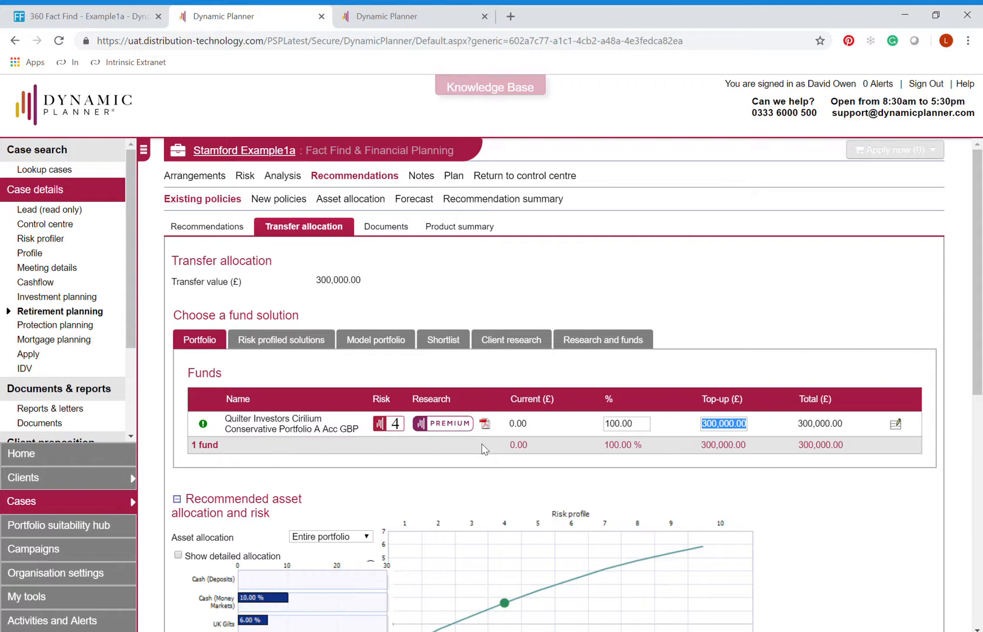
{"action": "scroll", "coordinate": [563, 433], "scroll_direction": "down", "scroll_amount": 8}
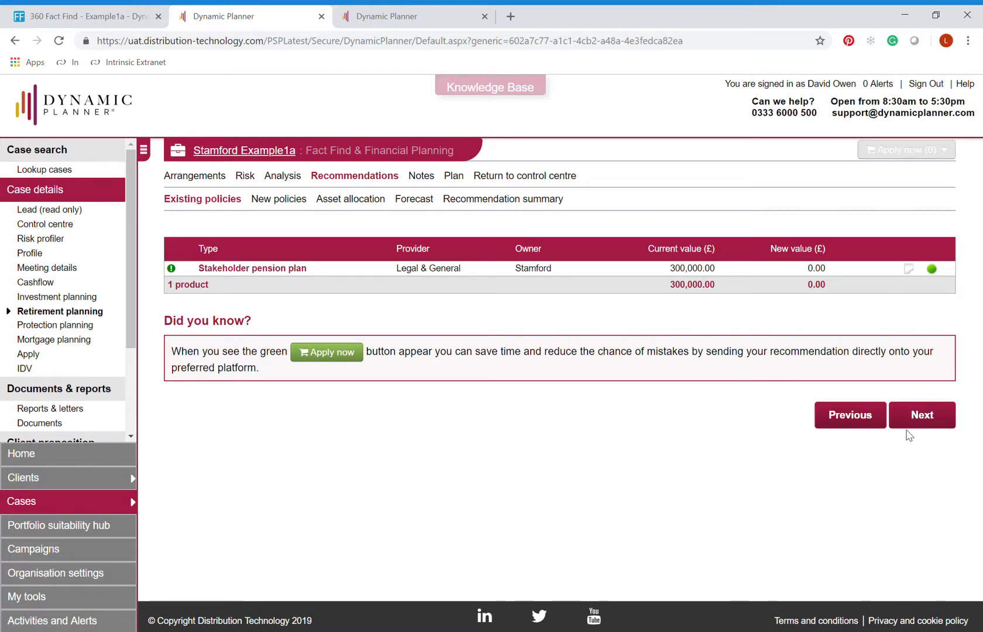
Continue past new policies, generate the Investment and Retirement Financial Plan from the report templates, review its preview, and complete the report
{"action": "left_click", "coordinate": [923, 421]}
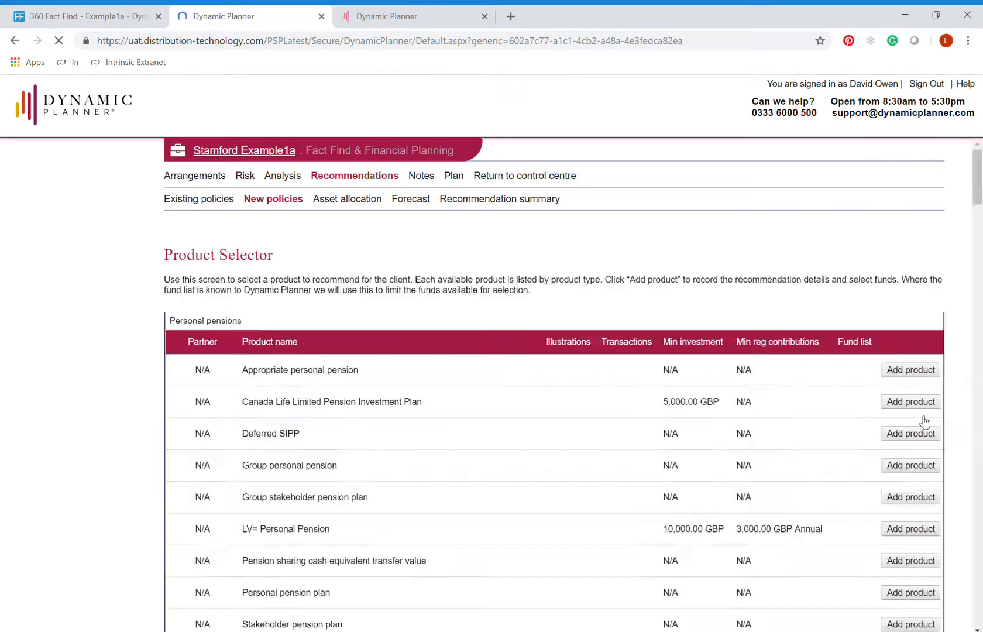
{"action": "left_click", "coordinate": [526, 181]}
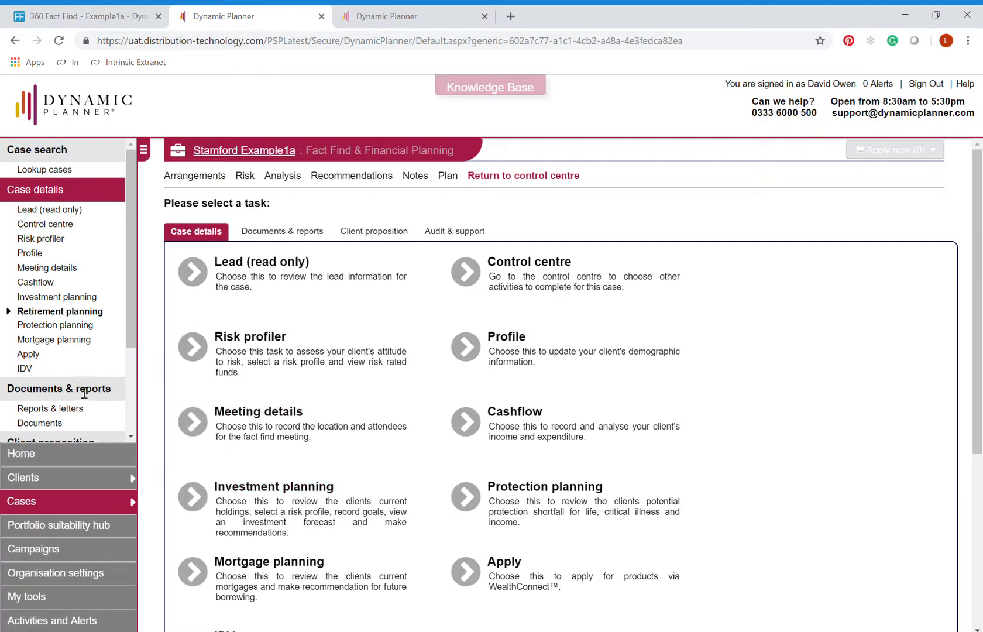
{"action": "left_click", "coordinate": [74, 413]}
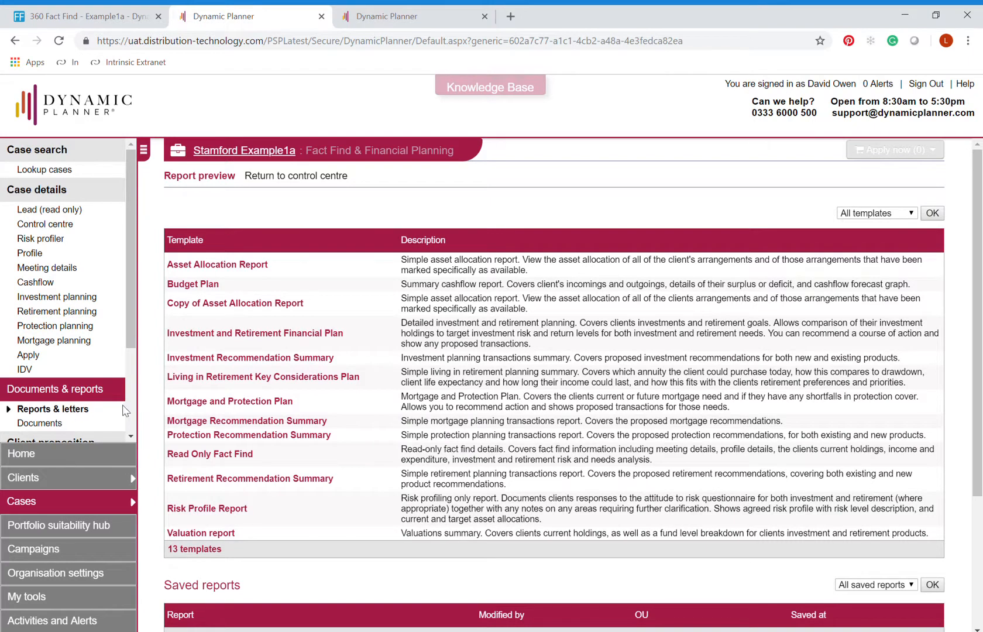
{"action": "left_click", "coordinate": [185, 337]}
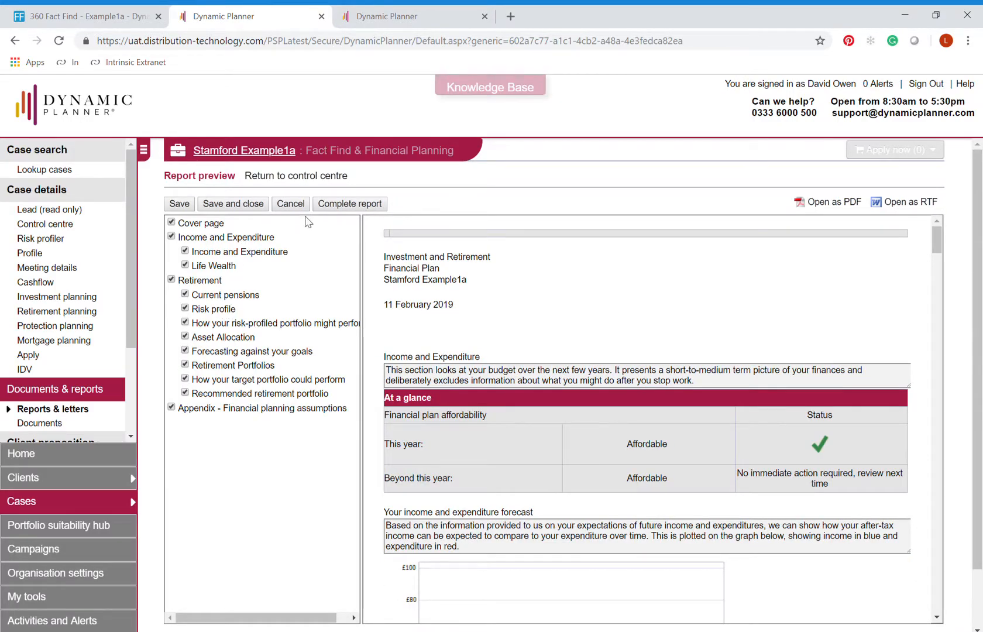
{"action": "scroll", "coordinate": [533, 366], "scroll_direction": "down", "scroll_amount": 20}
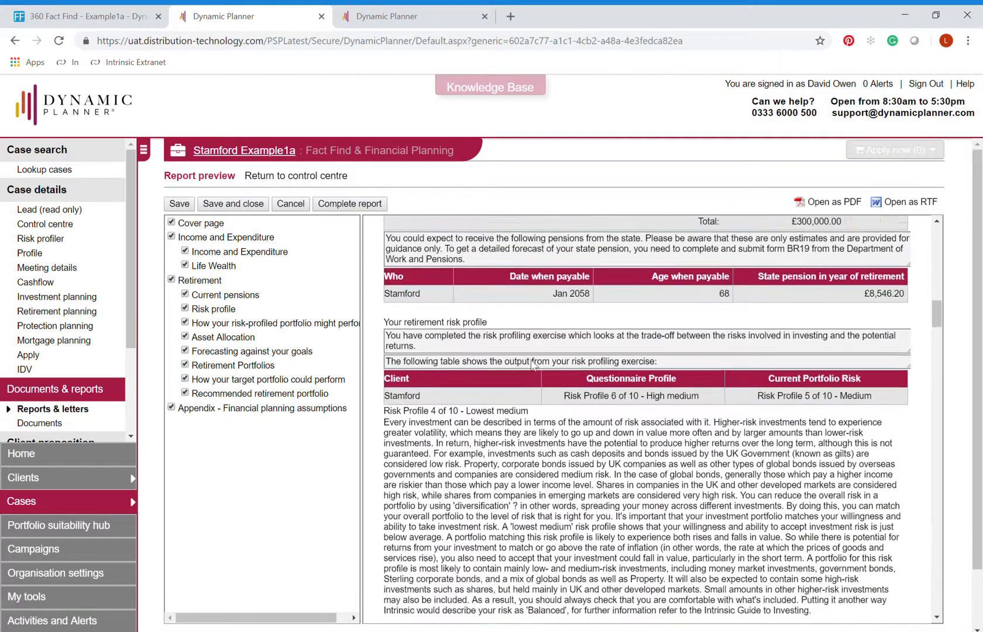
{"action": "scroll", "coordinate": [531, 365], "scroll_direction": "down", "scroll_amount": 20}
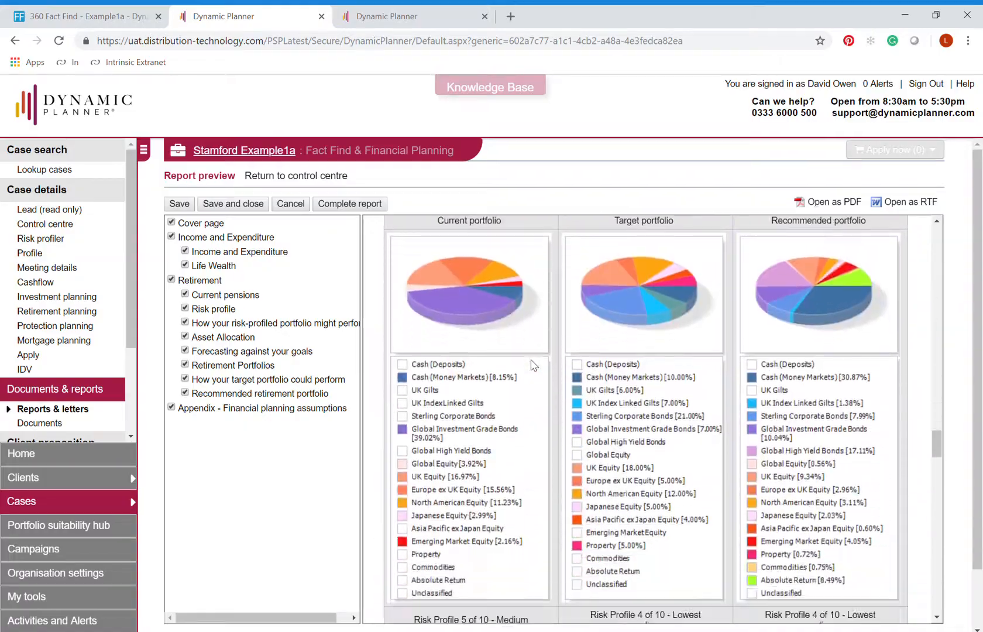
{"action": "scroll", "coordinate": [531, 365], "scroll_direction": "down", "scroll_amount": 10}
{"action": "scroll", "coordinate": [530, 365], "scroll_direction": "up", "scroll_amount": 20}
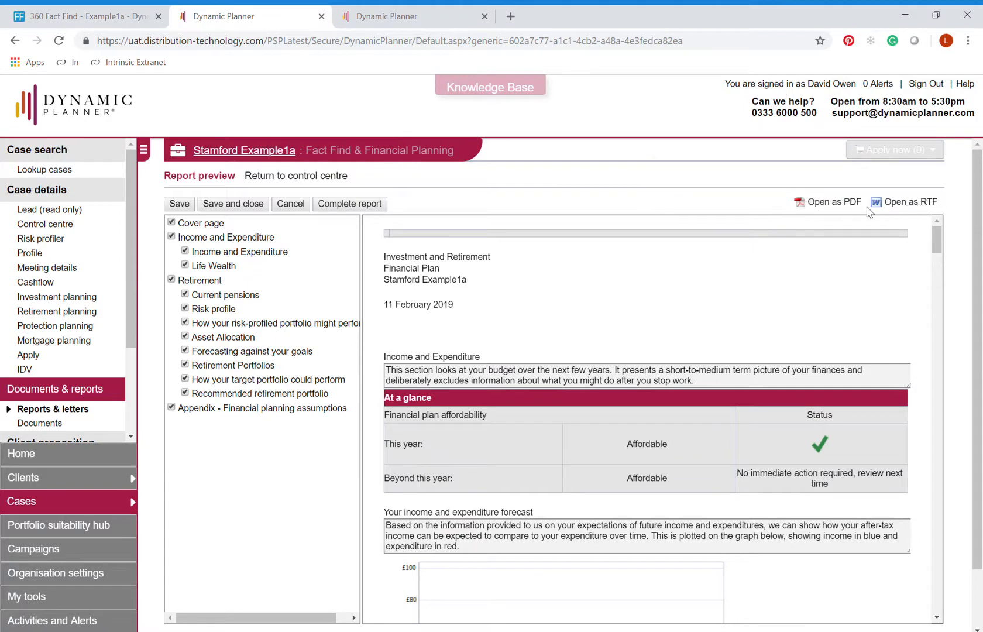
{"action": "left_click", "coordinate": [345, 210]}
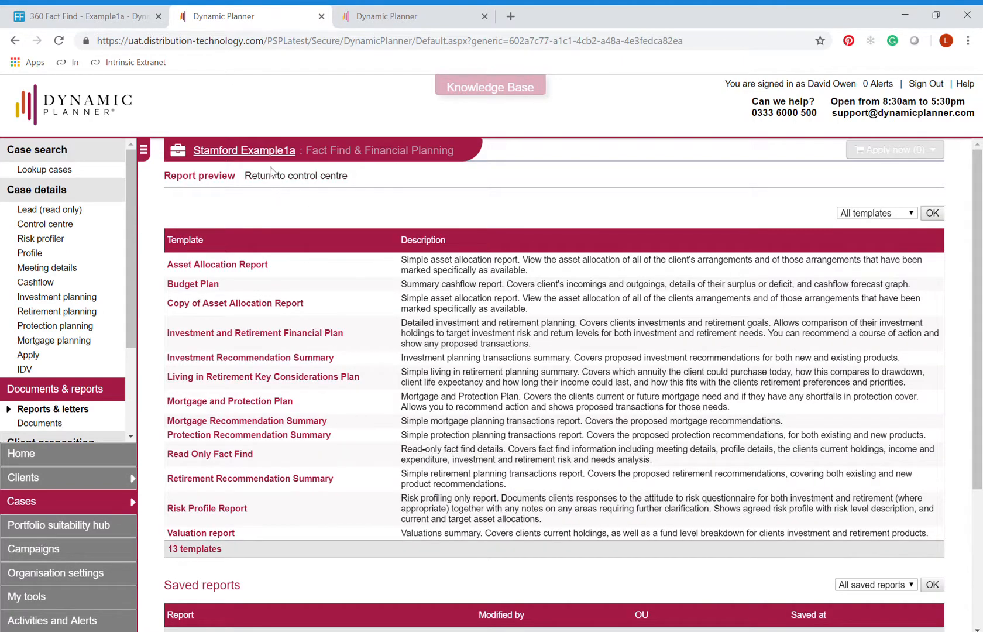
Return to the control centre and move the case on to the Transact and Report stage
{"action": "left_click", "coordinate": [280, 176]}
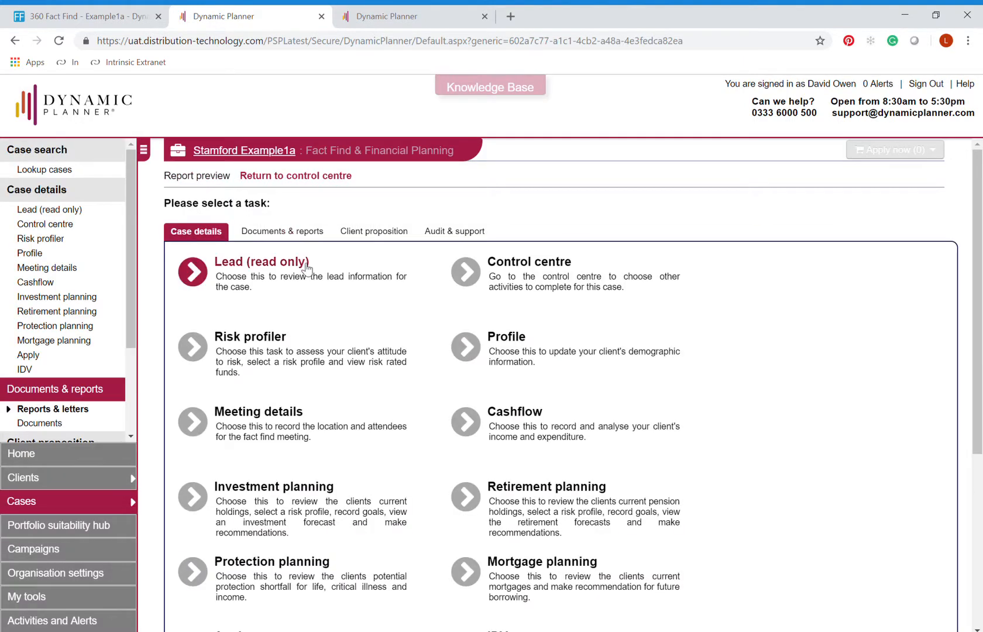
{"action": "scroll", "coordinate": [307, 268], "scroll_direction": "down", "scroll_amount": 5}
{"action": "left_click", "coordinate": [500, 504]}
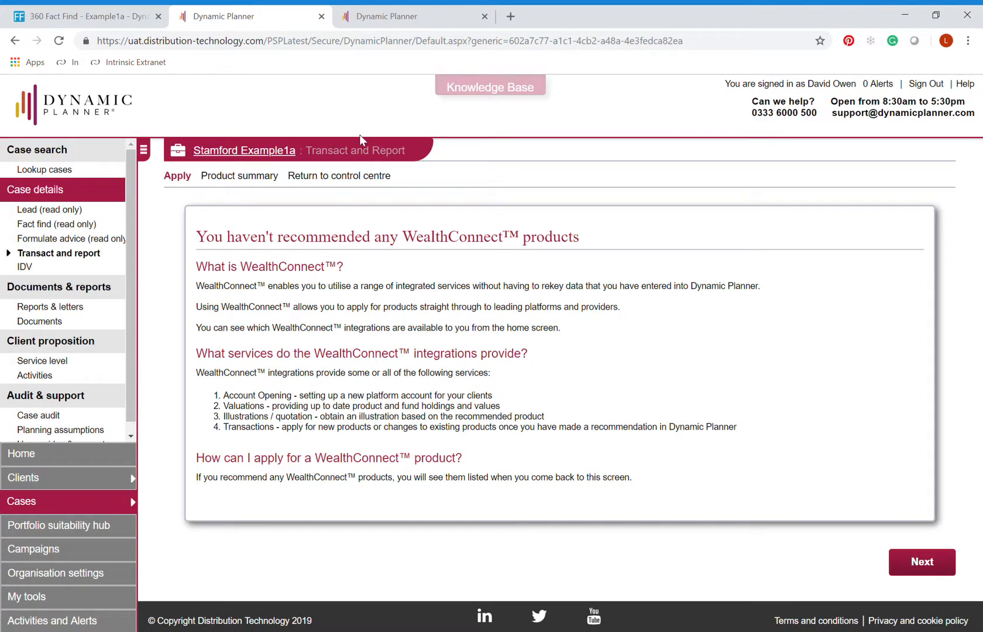
Send a new business message for the AEGON Flexible Pension Plan from the product summary and continue from that page
{"action": "left_click", "coordinate": [936, 571]}
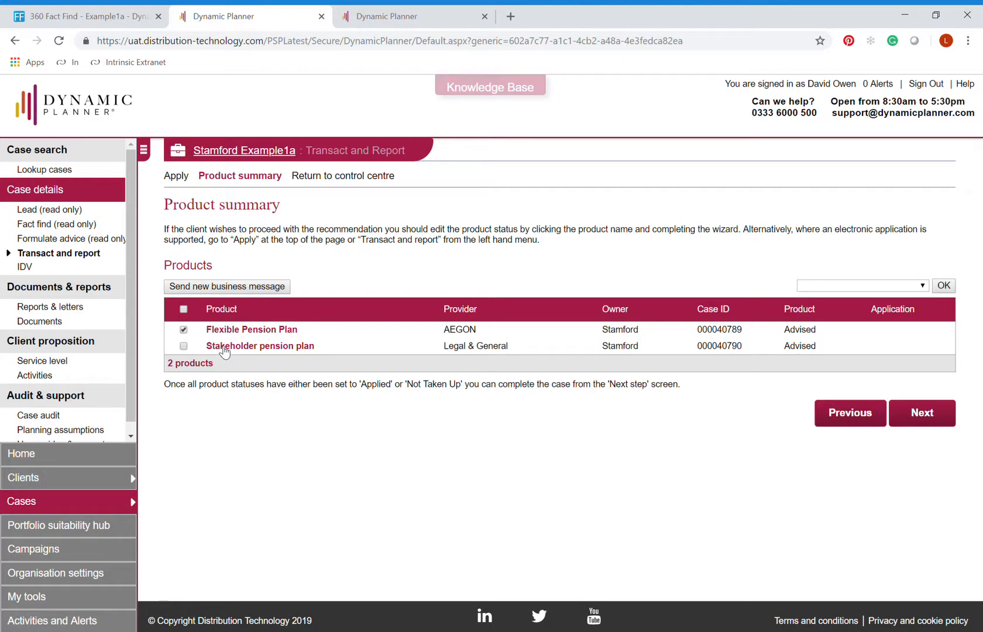
{"action": "left_click", "coordinate": [202, 292]}
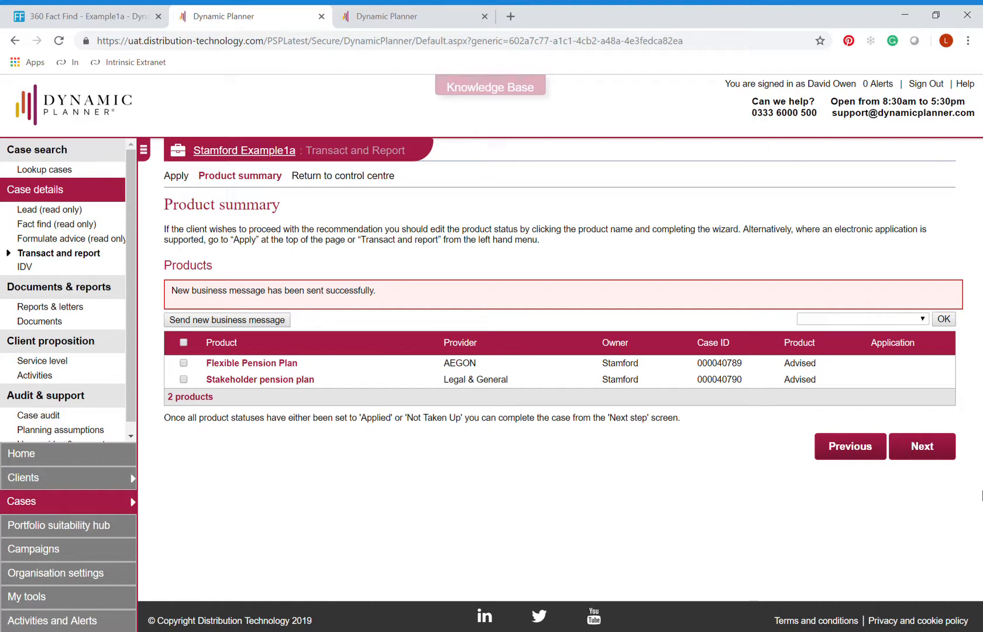
{"action": "left_click", "coordinate": [941, 454]}
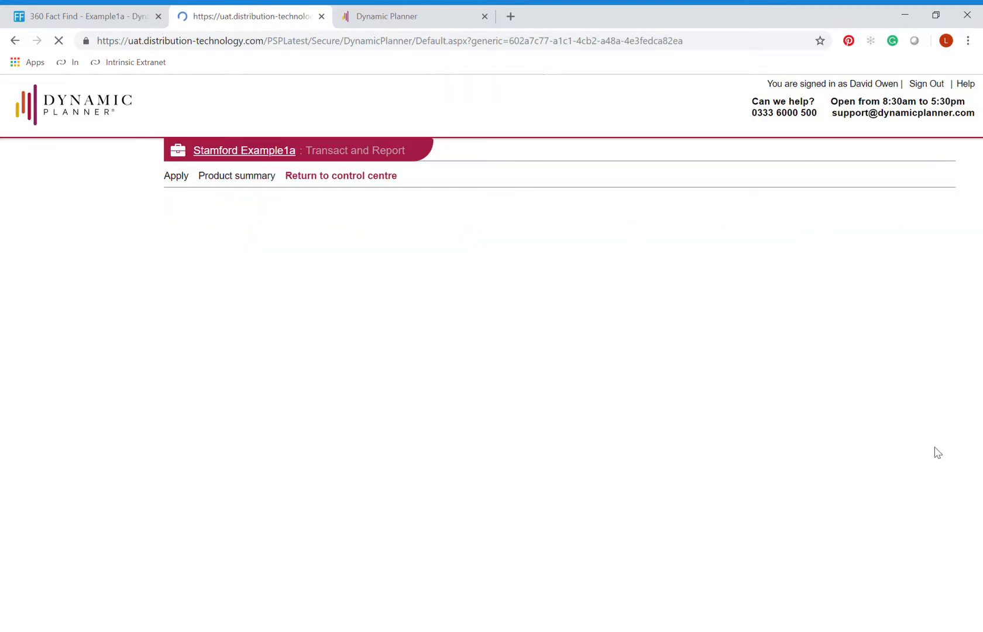
Move the case to client confirmation update, confirm all product recommendations, and complete the case
{"action": "left_click", "coordinate": [195, 250]}
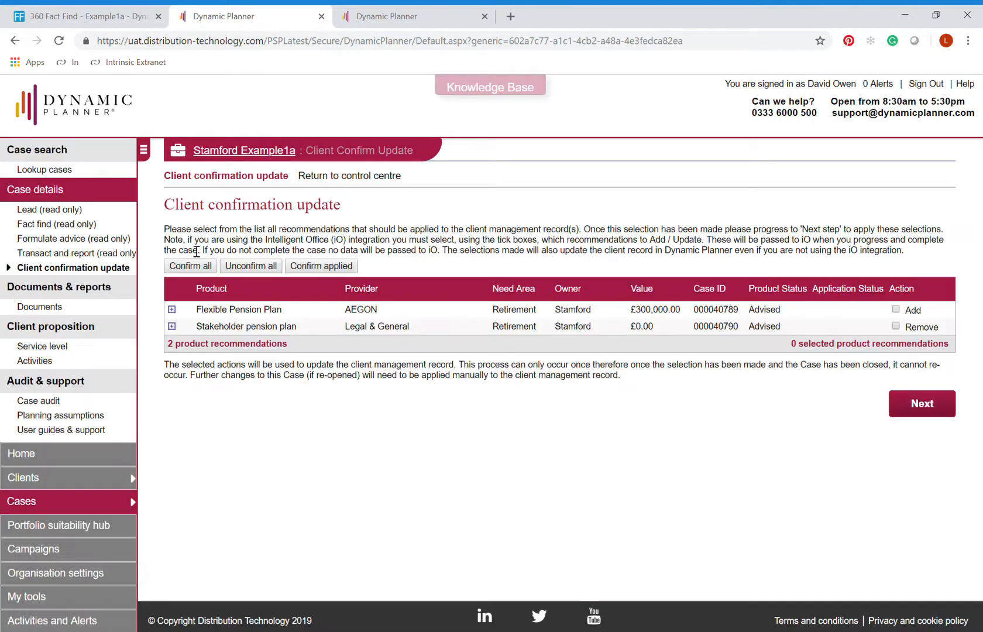
{"action": "left_click", "coordinate": [179, 270]}
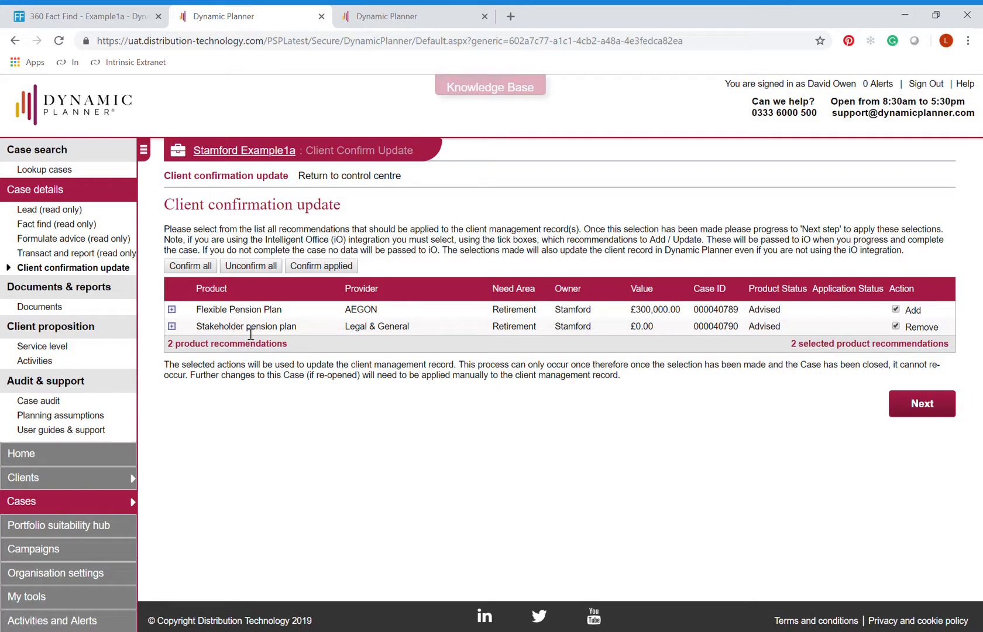
{"action": "left_click", "coordinate": [932, 408]}
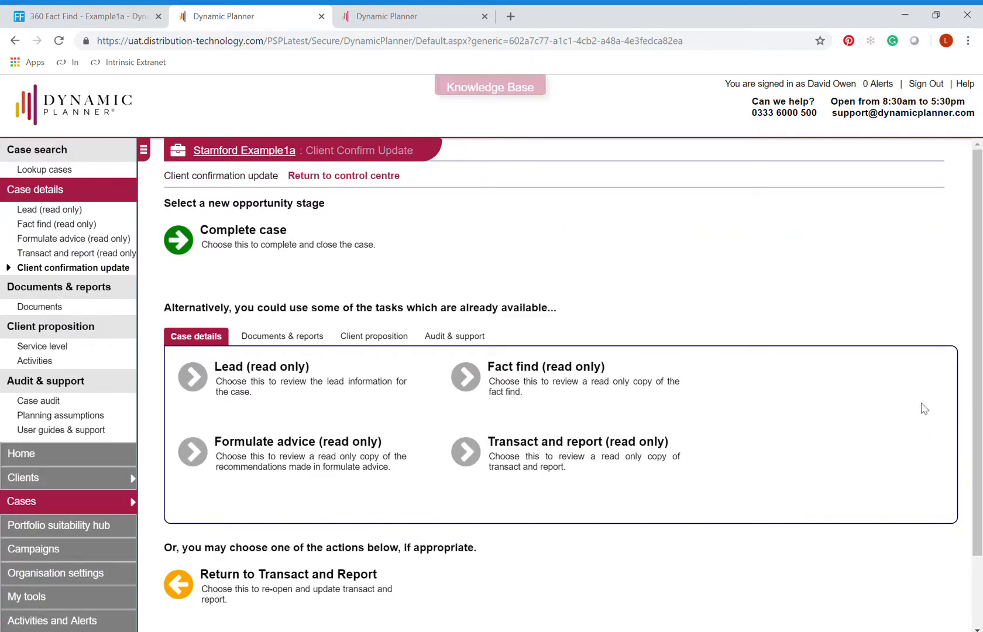
{"action": "left_click", "coordinate": [183, 237]}
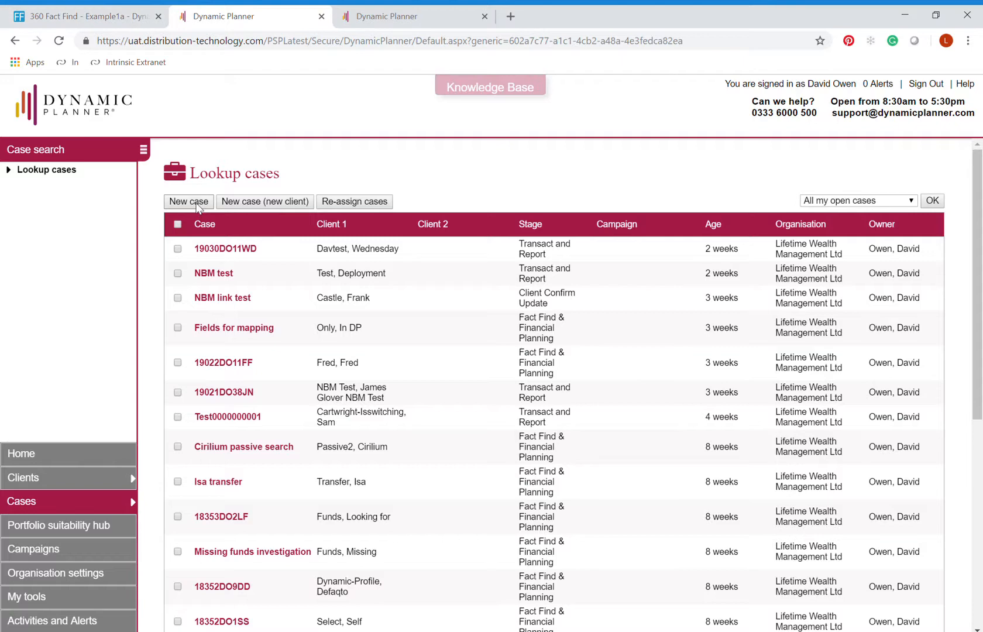
Switch to the 360 Fact Find, open the advice process section, and assign the primary advisor as Officeweb advisor in the case roles
{"action": "left_click", "coordinate": [50, 22]}
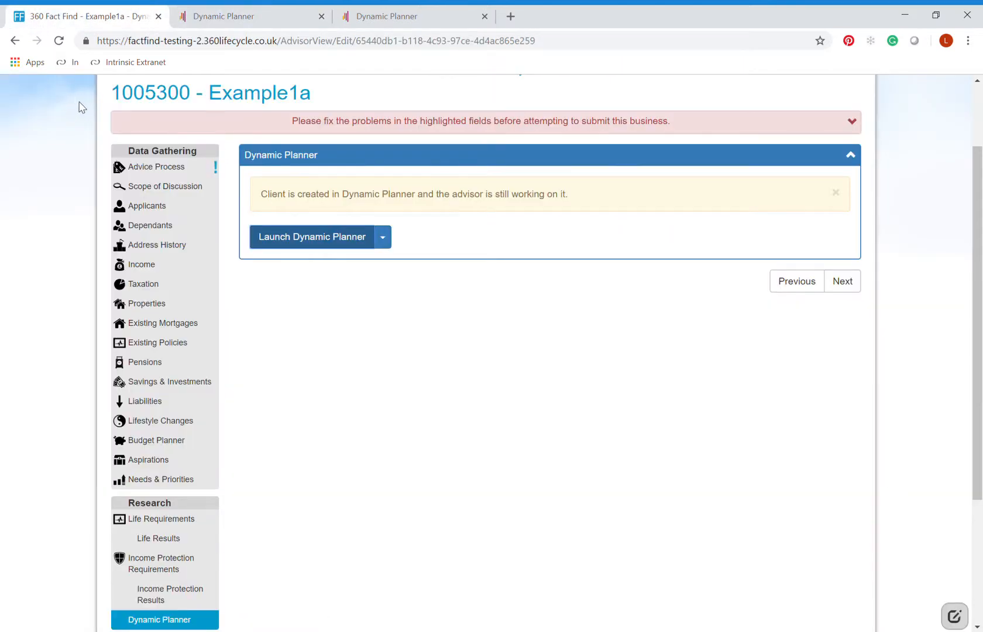
{"action": "left_click", "coordinate": [175, 169]}
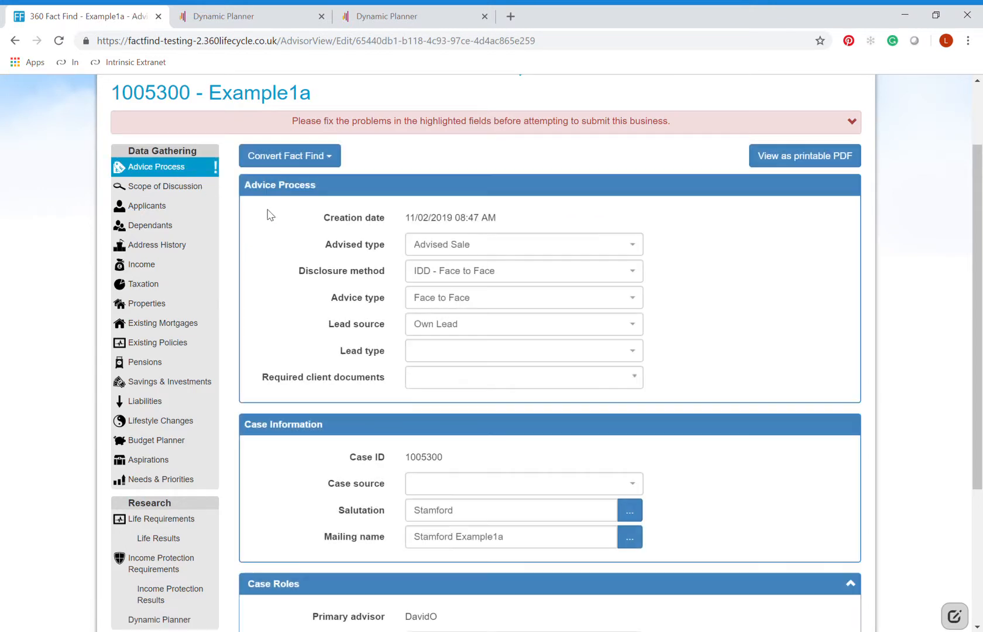
{"action": "scroll", "coordinate": [551, 400], "scroll_direction": "down", "scroll_amount": 4}
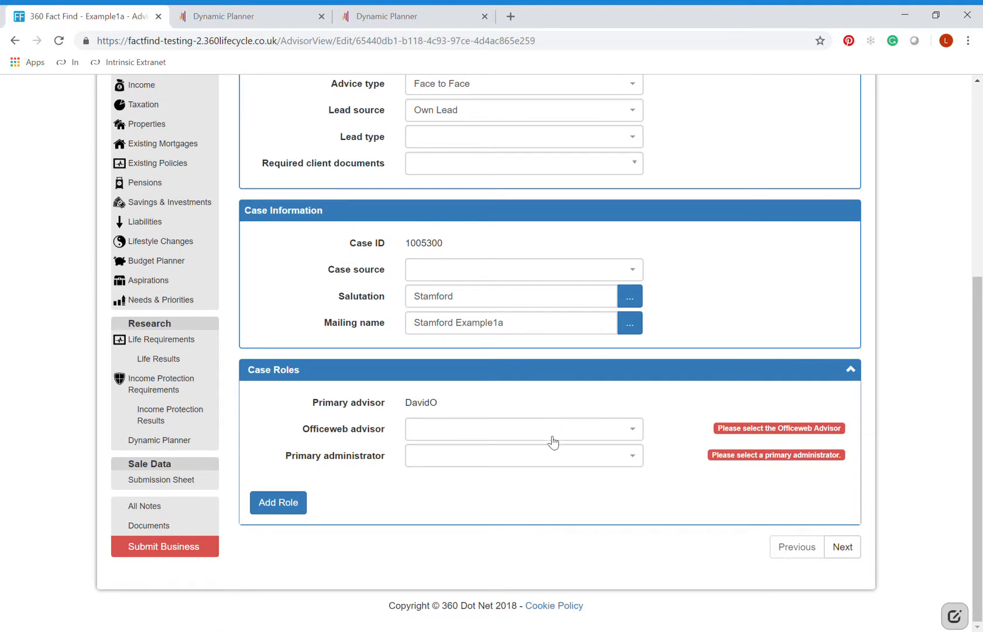
{"action": "left_click", "coordinate": [551, 437]}
{"action": "type", "text": "dav"}
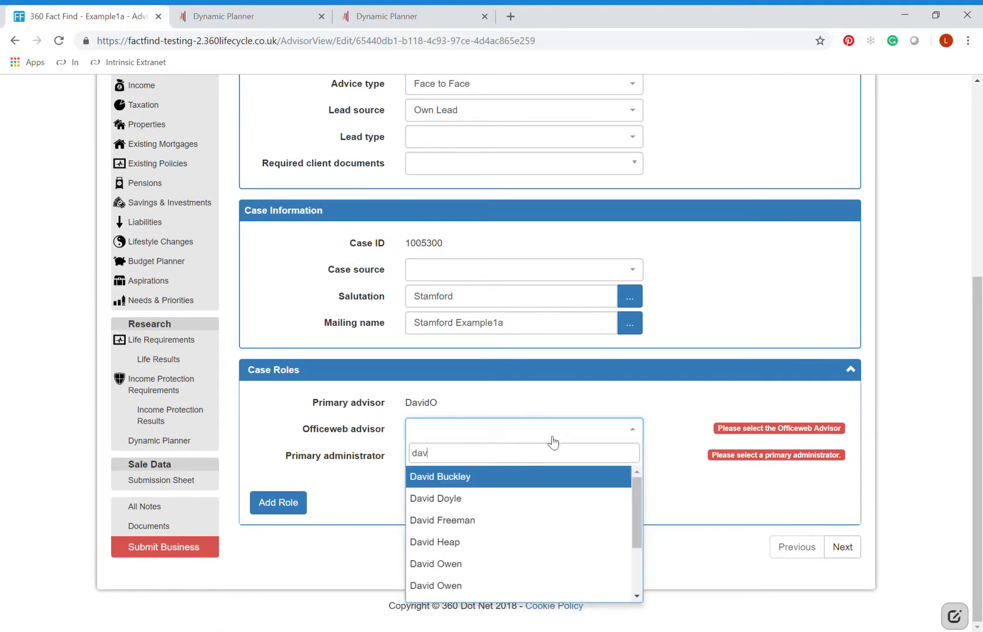
{"action": "key", "text": "Down"}
{"action": "key", "text": "Down"}
{"action": "key", "text": "Down"}
{"action": "key", "text": "Down"}
{"action": "key", "text": "Return"}
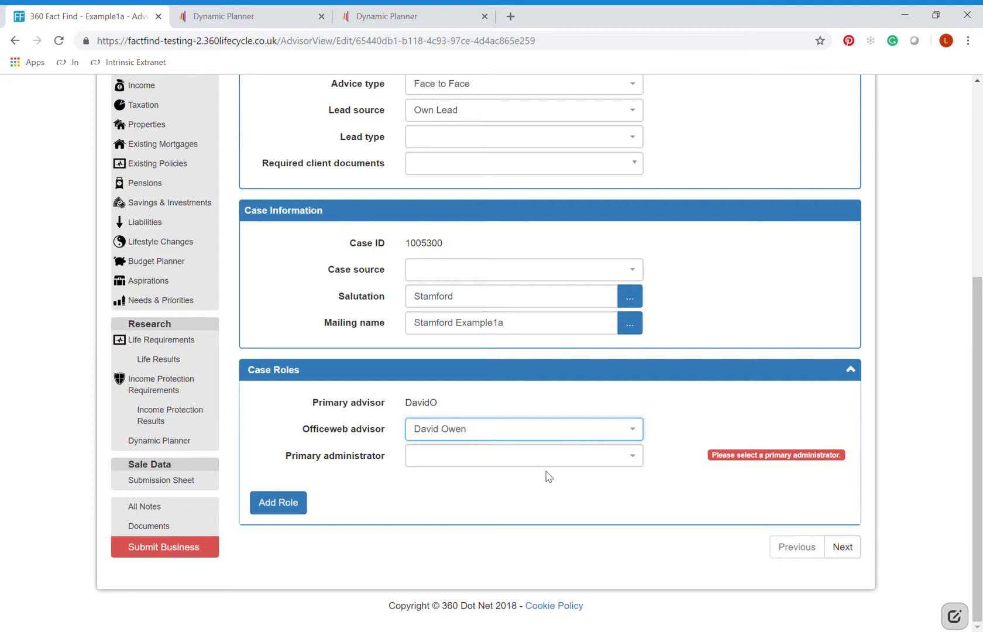
Assign a primary administrator in the case roles
{"action": "left_click", "coordinate": [546, 463]}
{"action": "type", "text": "and"}
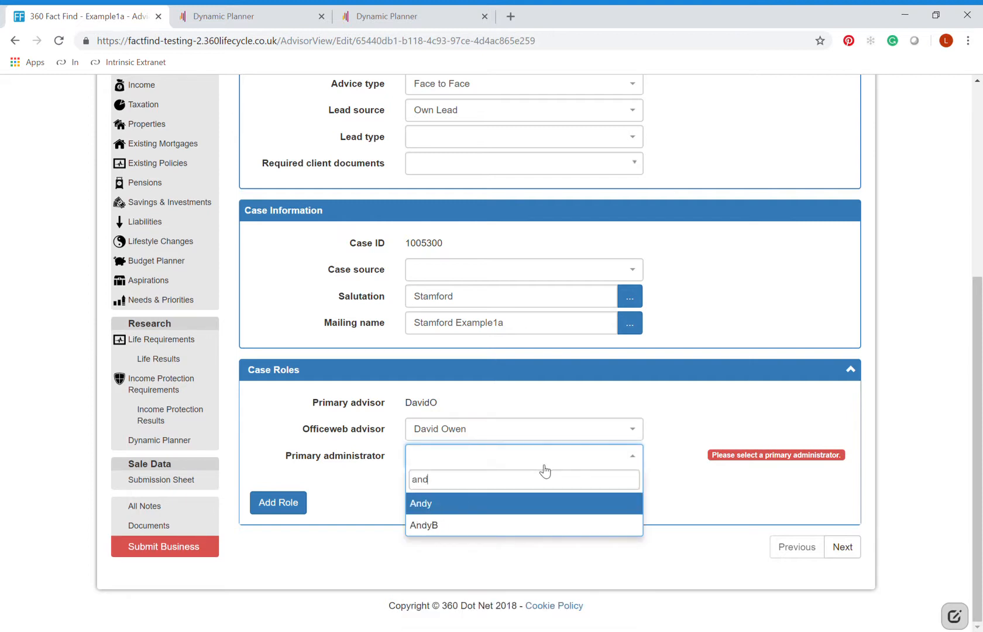
{"action": "key", "text": "Down"}
{"action": "key", "text": "Return"}
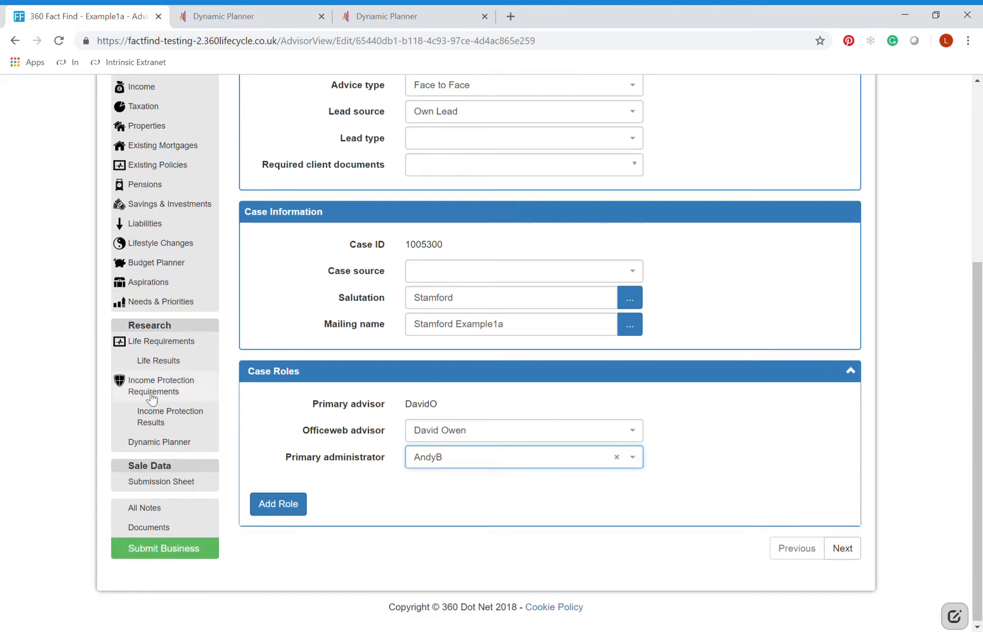
Retrieve the Dynamic Planner documents and products in the submission sheet, reload the page, and open the pensions section
{"action": "left_click", "coordinate": [167, 482]}
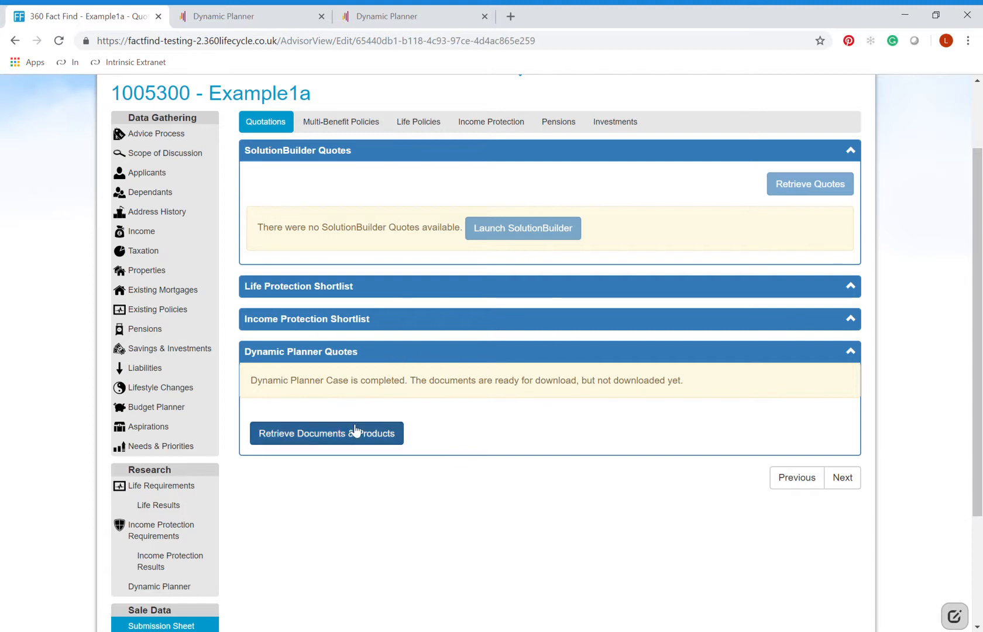
{"action": "left_click", "coordinate": [321, 439]}
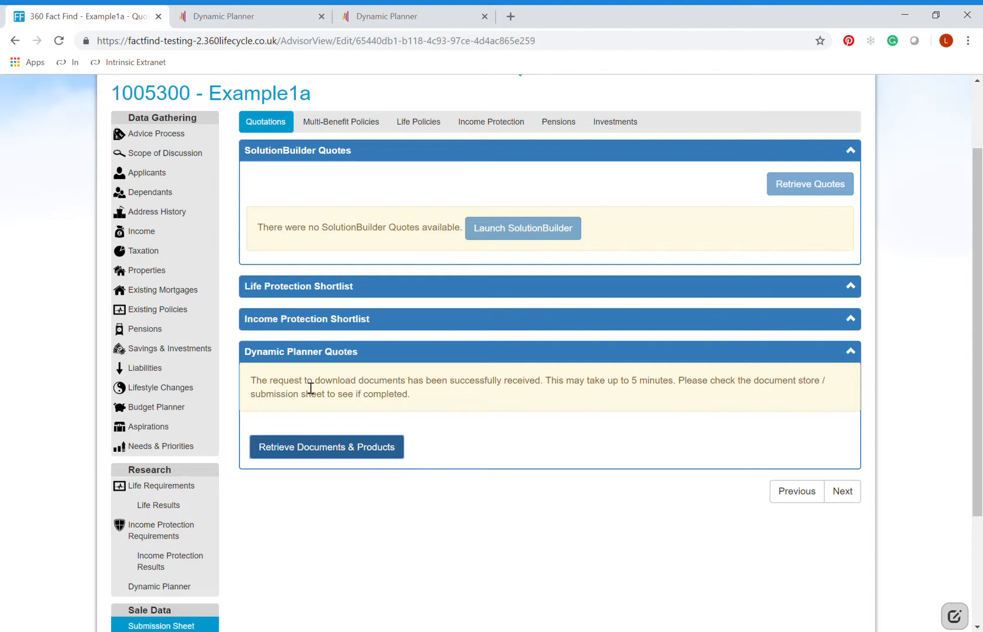
{"action": "left_click", "coordinate": [60, 43]}
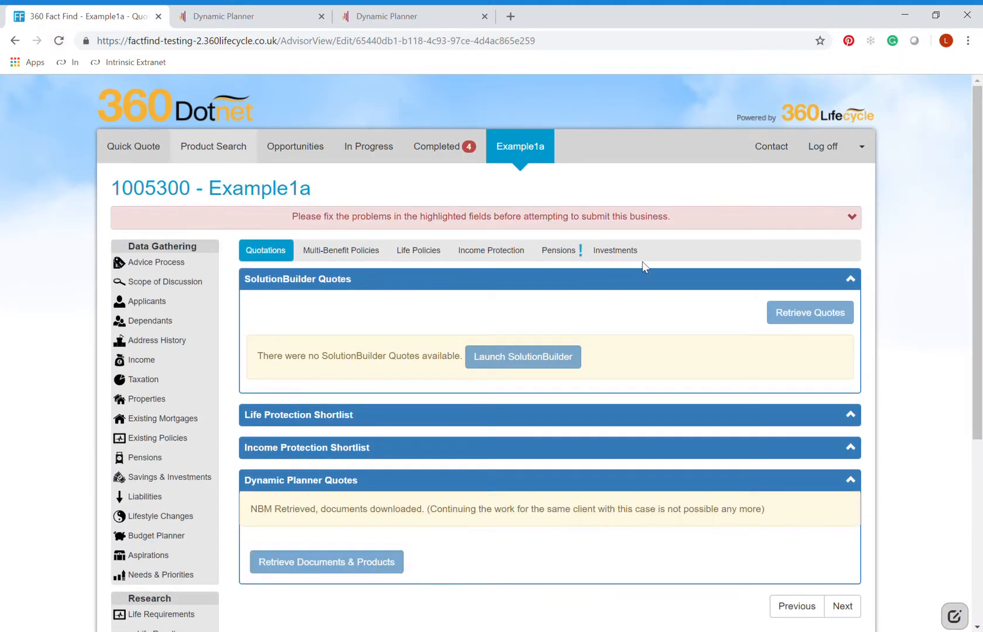
{"action": "left_click", "coordinate": [569, 250]}
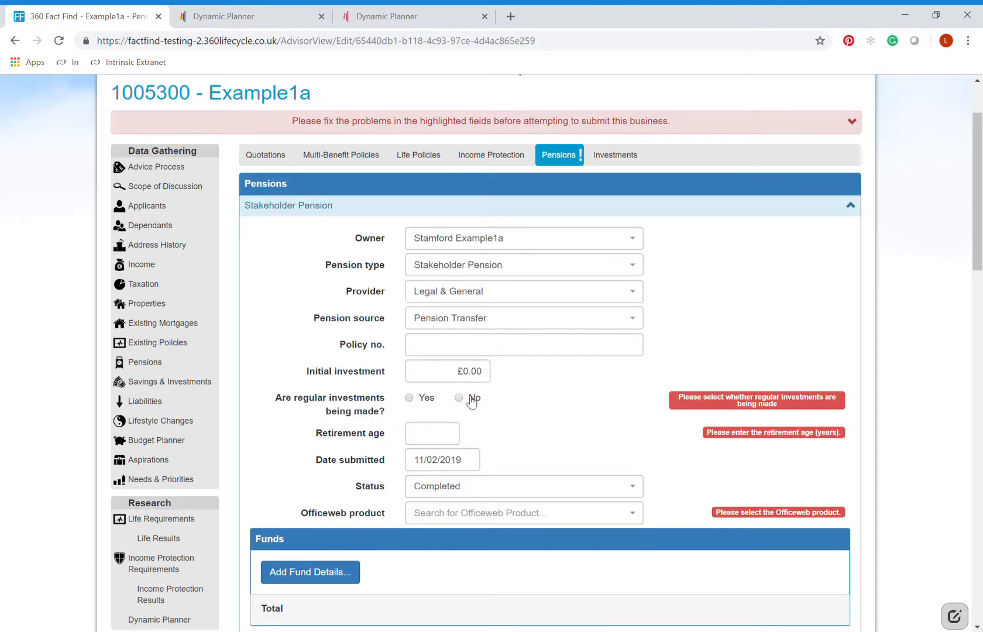
Mark the Legal & General stakeholder pension as having no regular investments and set its retirement age to 60
{"action": "left_click", "coordinate": [473, 399]}
{"action": "left_click", "coordinate": [448, 445]}
{"action": "type", "text": "60"}
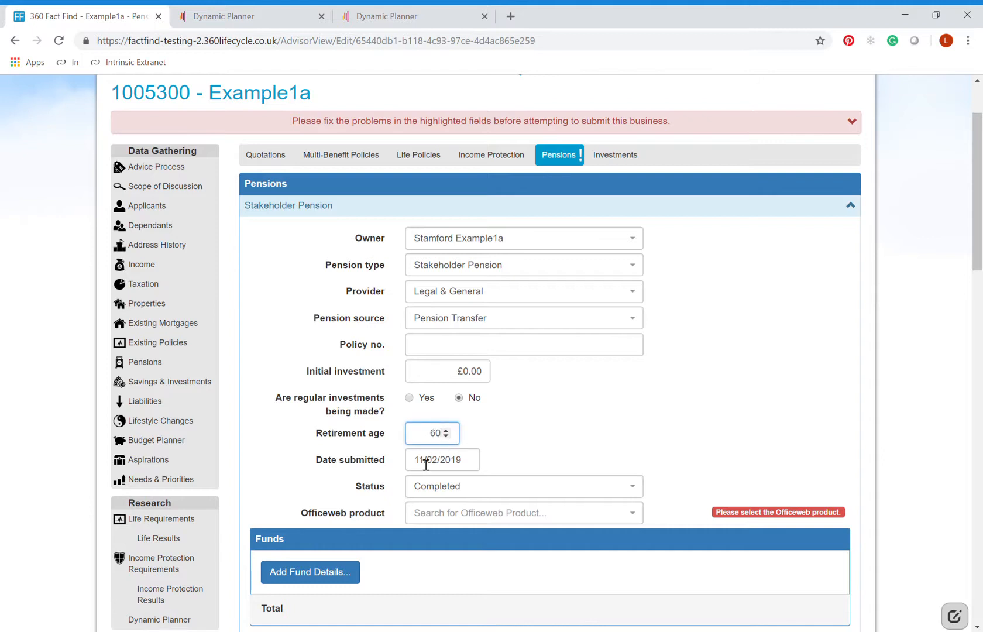
{"action": "left_click", "coordinate": [472, 519]}
{"action": "type", "text": "ae"}
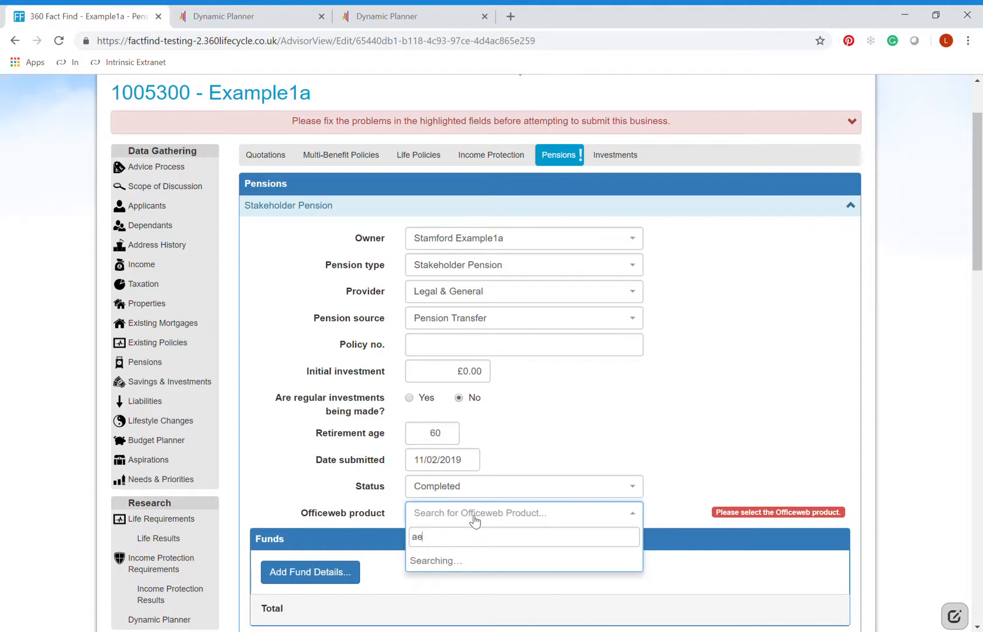
{"action": "type", "text": "gon"}
{"action": "key", "text": "BackSpace"}
{"action": "key", "text": "BackSpace"}
{"action": "key", "text": "BackSpace"}
{"action": "key", "text": "BackSpace"}
{"action": "key", "text": "BackSpace"}
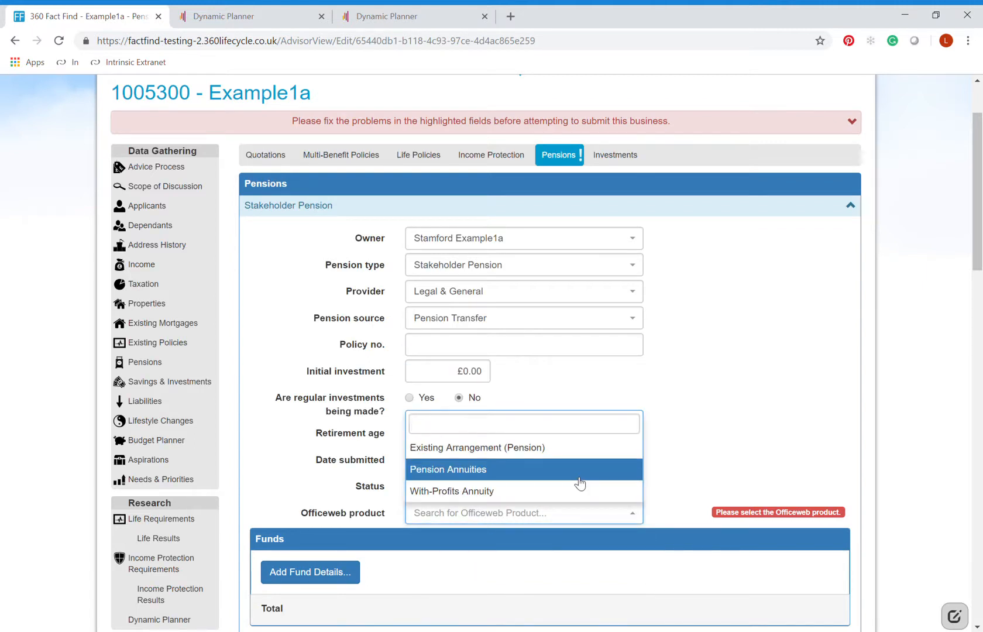
{"action": "left_click", "coordinate": [689, 441]}
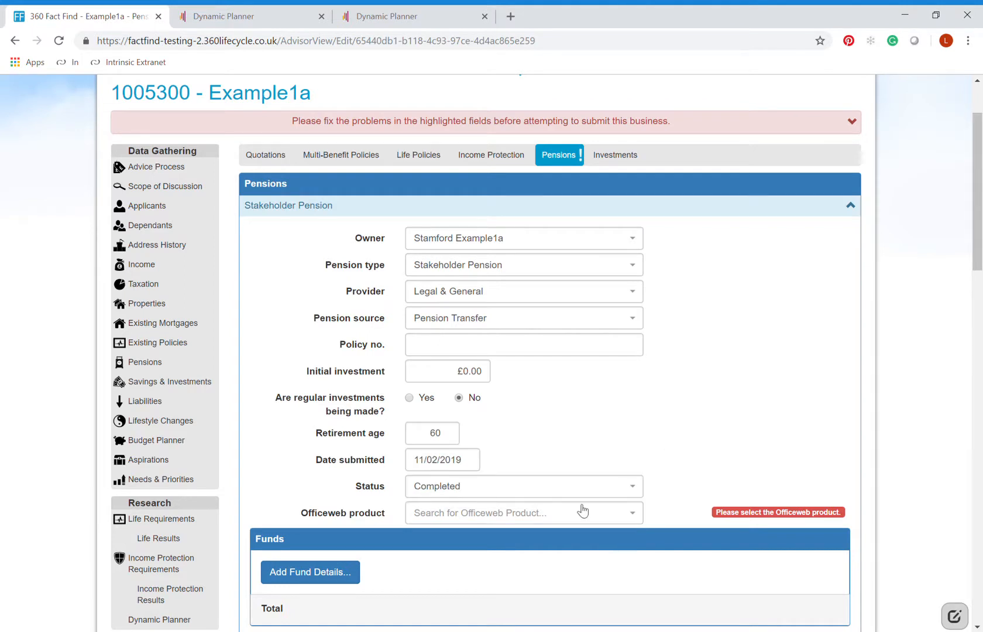
Select Existing Arrangement (Pension) as the Officeweb product for the stakeholder pension
{"action": "left_click", "coordinate": [471, 517]}
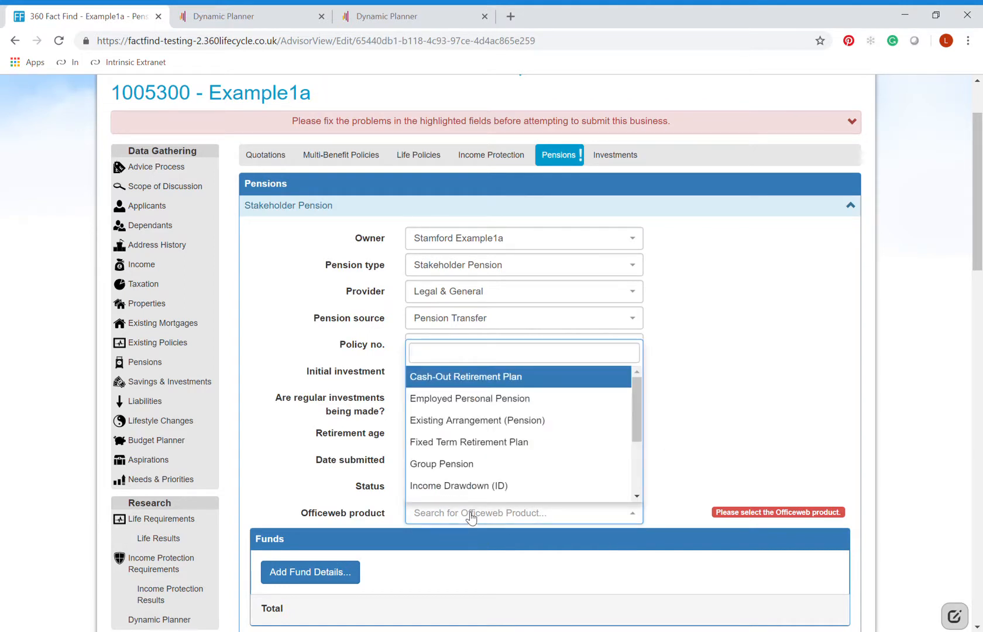
{"action": "type", "text": "pens"}
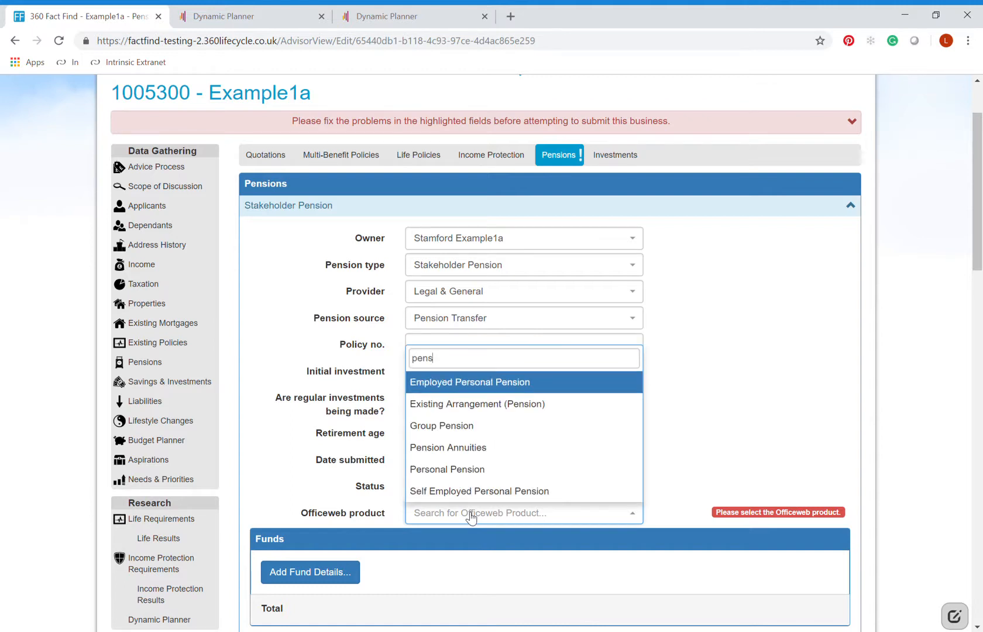
{"action": "key", "text": "Down"}
{"action": "key", "text": "Return"}
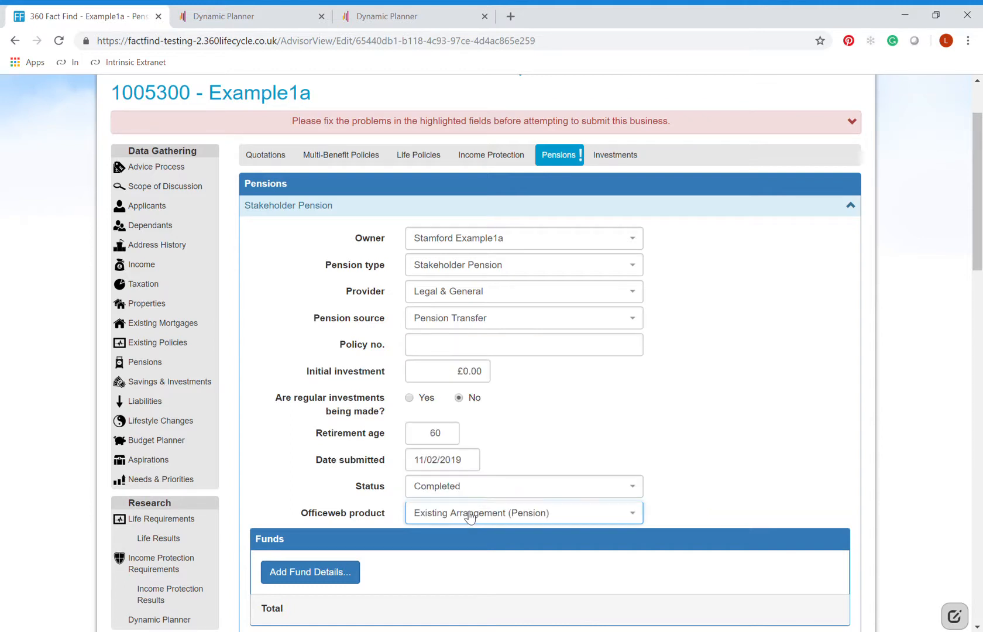
Remove the Legal & General stakeholder pension from the submission sheet and confirm its deletion
{"action": "scroll", "coordinate": [713, 433], "scroll_direction": "down", "scroll_amount": 3}
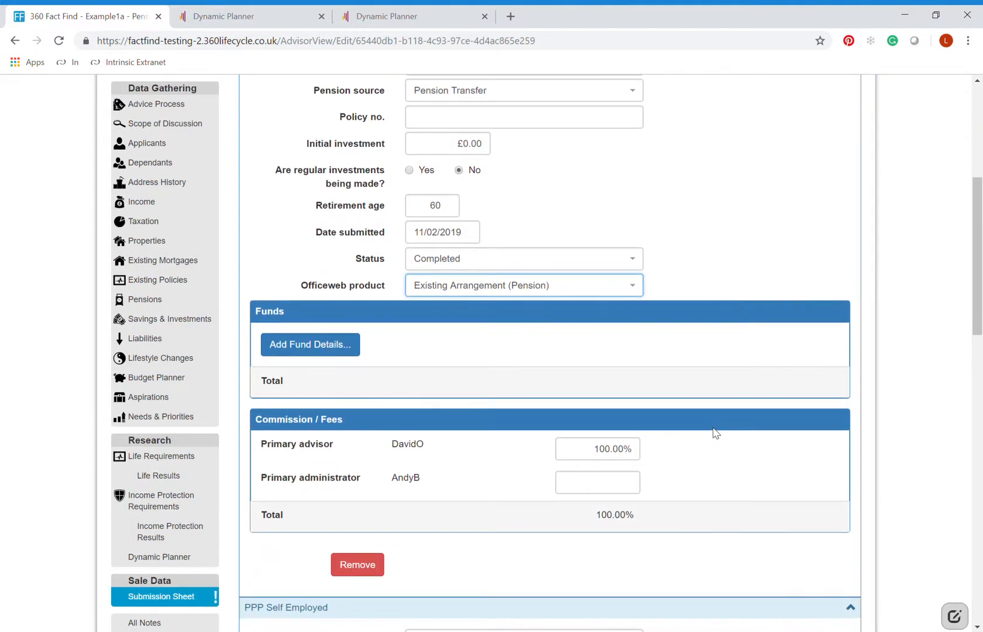
{"action": "scroll", "coordinate": [466, 413], "scroll_direction": "down", "scroll_amount": 1}
{"action": "scroll", "coordinate": [467, 413], "scroll_direction": "up", "scroll_amount": 6}
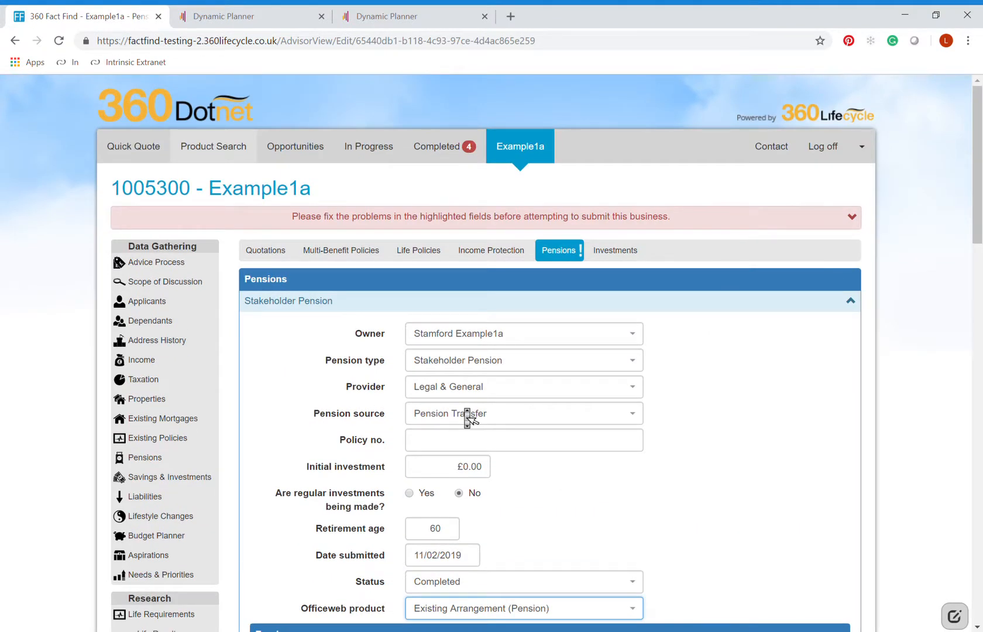
{"action": "scroll", "coordinate": [466, 413], "scroll_direction": "down", "scroll_amount": 8}
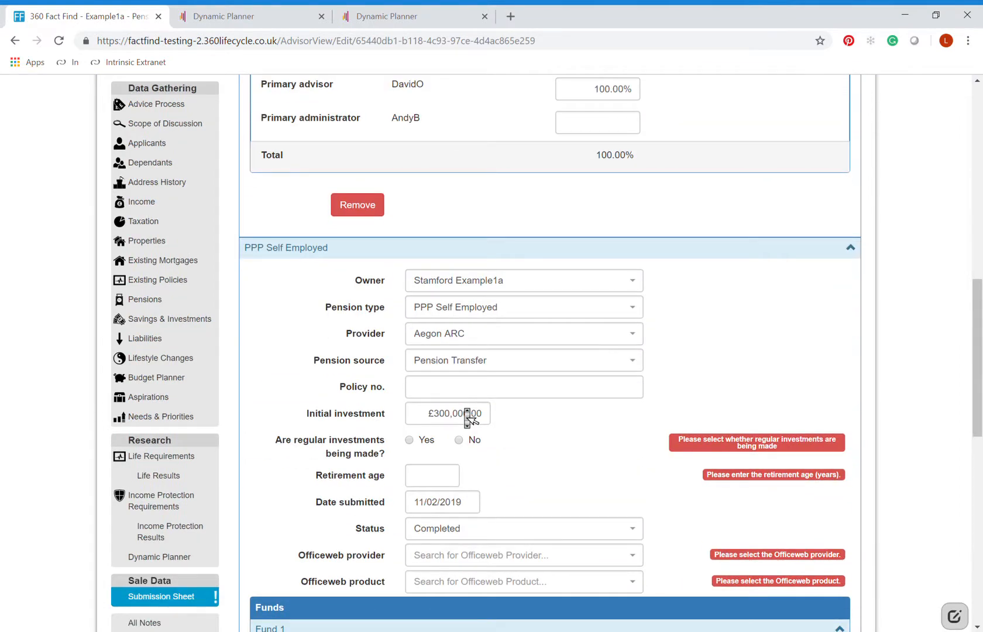
{"action": "scroll", "coordinate": [470, 417], "scroll_direction": "up", "scroll_amount": 2}
{"action": "left_click", "coordinate": [368, 313]}
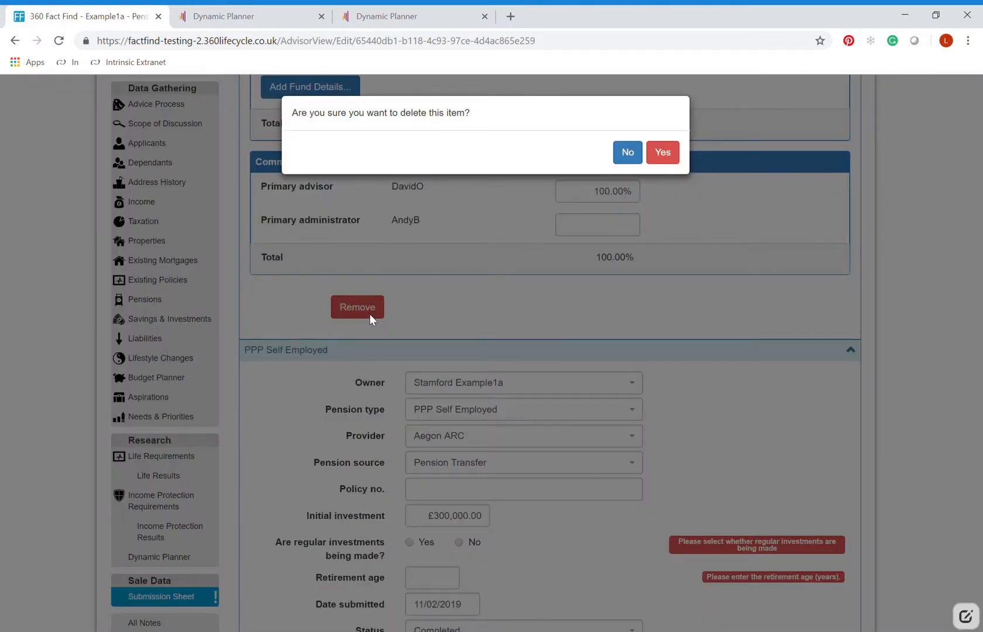
{"action": "left_click", "coordinate": [663, 152]}
Mark the Aegon ARC PPP Self Employed pension as having no regular investments and set its retirement age to 60
{"action": "scroll", "coordinate": [496, 241], "scroll_direction": "down", "scroll_amount": 1}
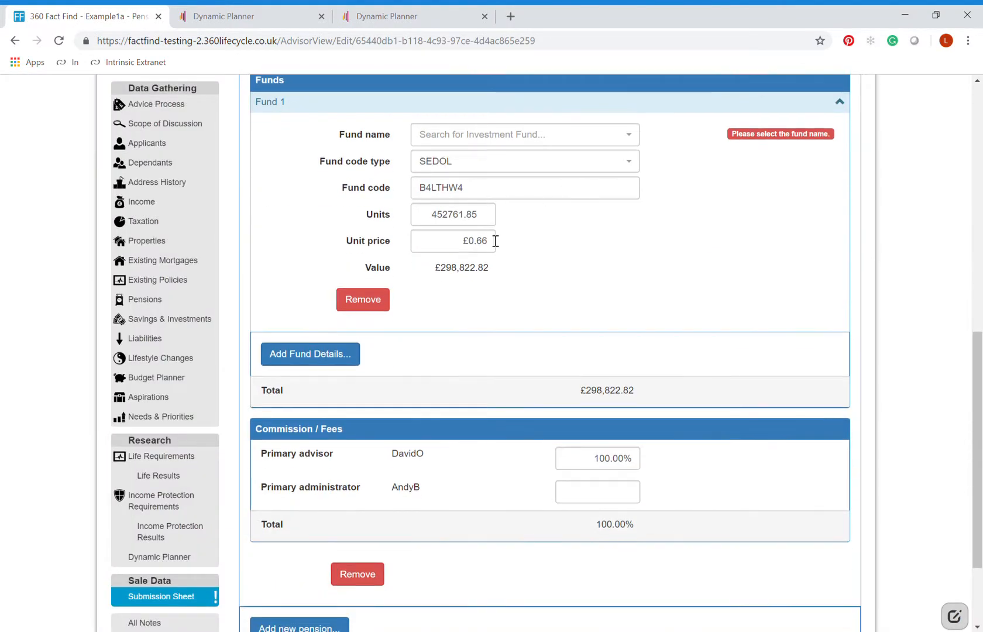
{"action": "scroll", "coordinate": [495, 241], "scroll_direction": "up", "scroll_amount": 1}
{"action": "scroll", "coordinate": [495, 241], "scroll_direction": "up", "scroll_amount": 8}
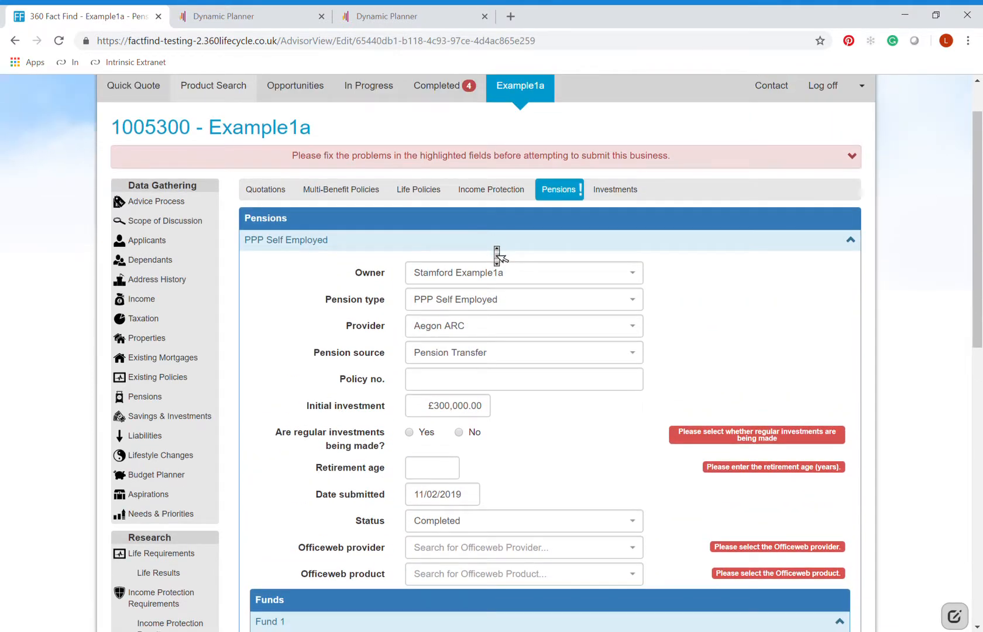
{"action": "scroll", "coordinate": [499, 255], "scroll_direction": "down", "scroll_amount": 1}
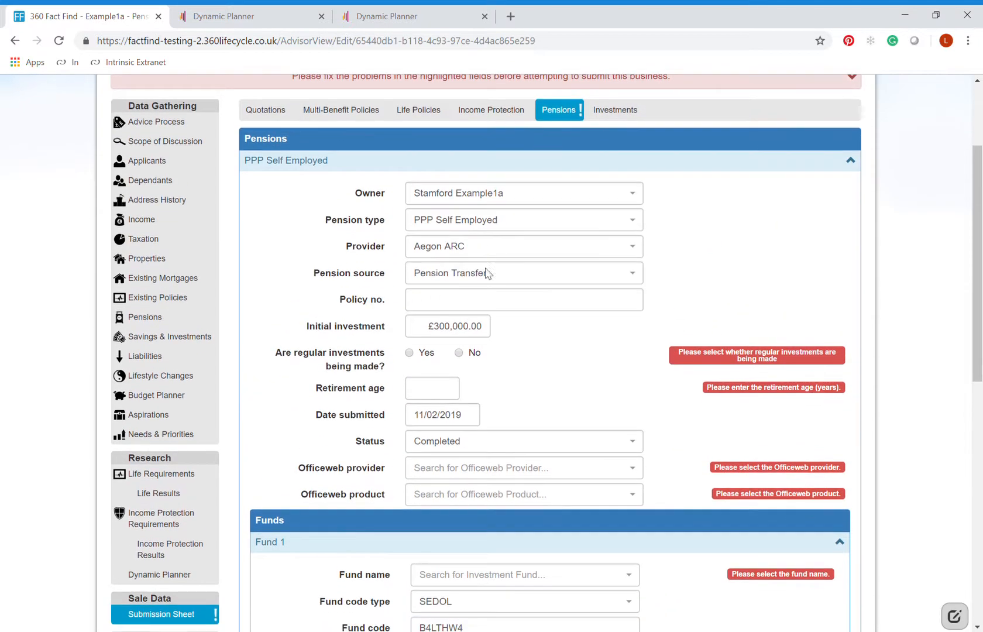
{"action": "left_click", "coordinate": [457, 353]}
{"action": "left_click", "coordinate": [432, 395]}
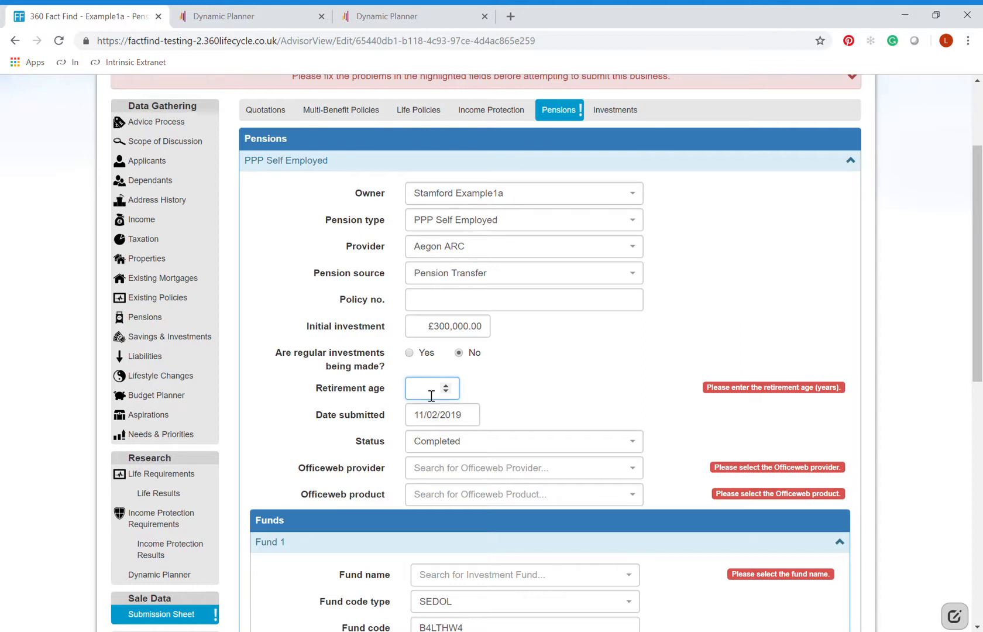
{"action": "type", "text": "60"}
{"action": "key", "text": "Tab"}
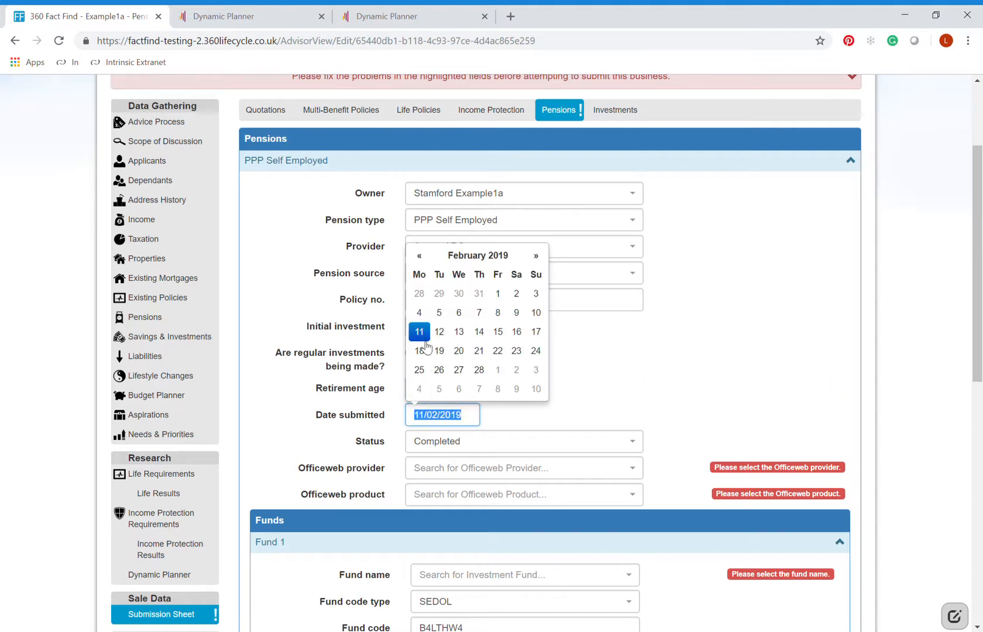
{"action": "left_click", "coordinate": [586, 346]}
Select Aegon Scottish Equitable as the Officeweb provider and Flexible Pension Plan Transfer as the Officeweb product for the PPP Self Employed pension
{"action": "left_click", "coordinate": [504, 470]}
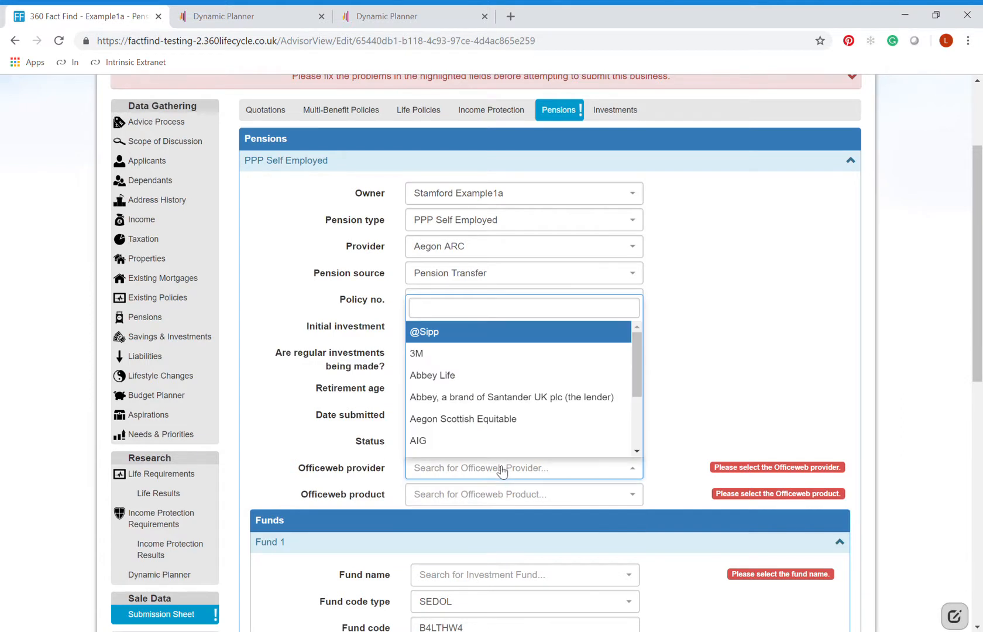
{"action": "type", "text": "ae"}
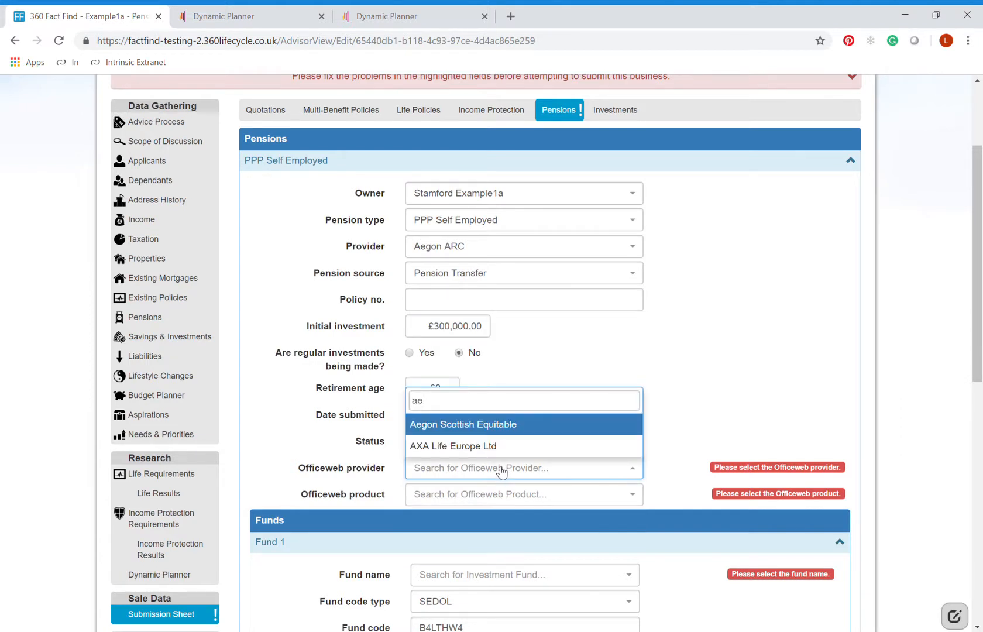
{"action": "key", "text": "Return"}
{"action": "left_click", "coordinate": [488, 501]}
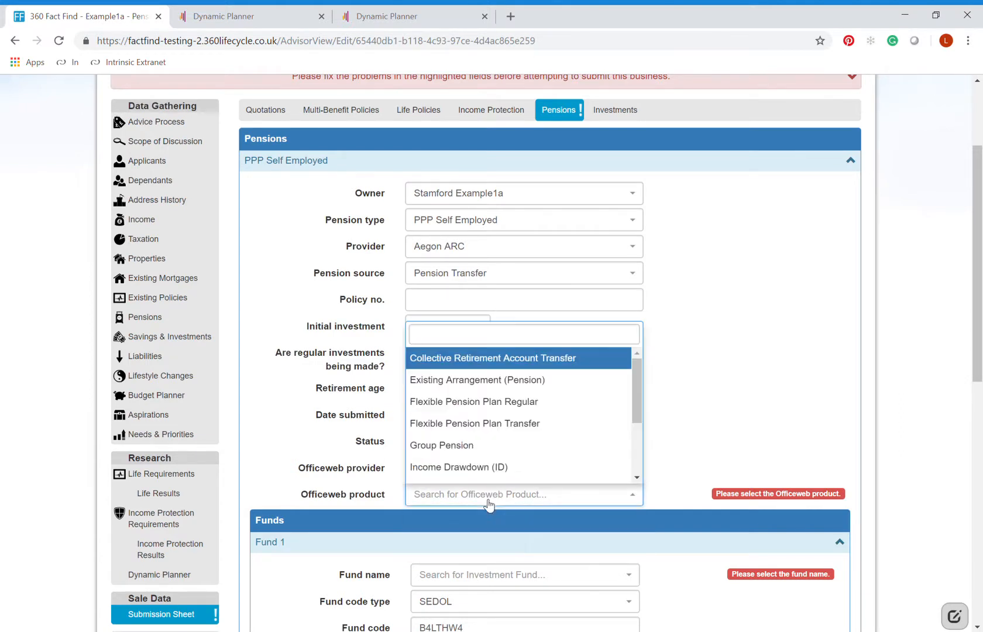
{"action": "key", "text": "Down"}
{"action": "key", "text": "Down"}
{"action": "key", "text": "Down"}
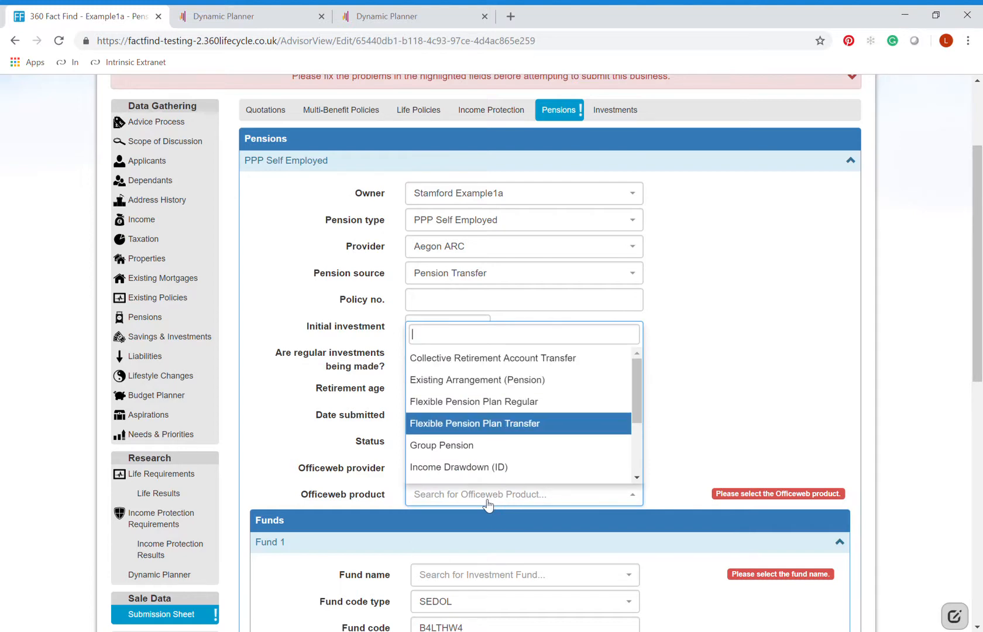
{"action": "key", "text": "Return"}
Search the fund names for Fund 1 of the pension for "quilter" and clear the search text
{"action": "scroll", "coordinate": [781, 470], "scroll_direction": "down", "scroll_amount": 5}
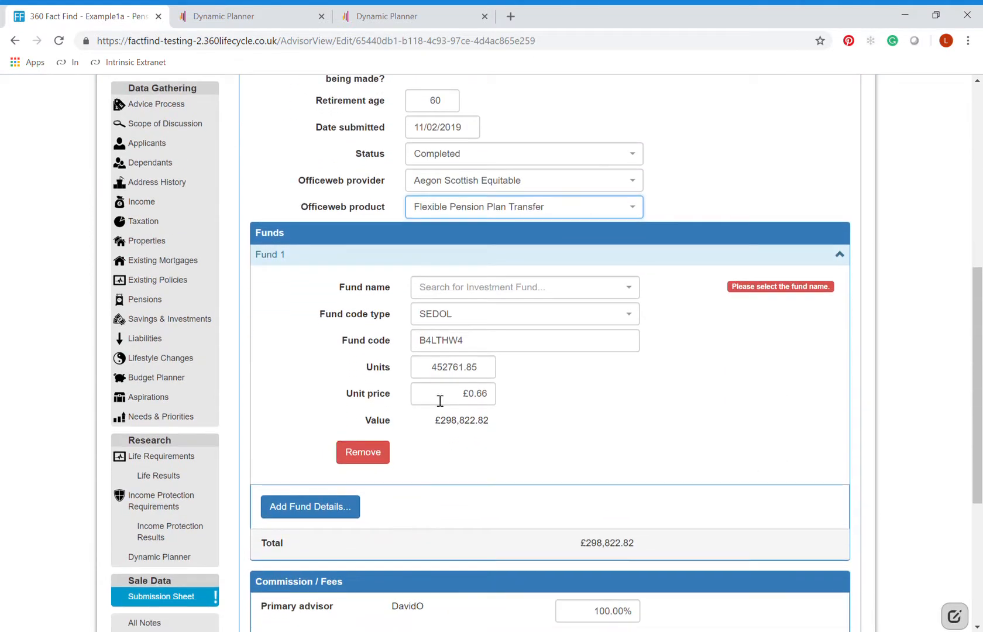
{"action": "left_click", "coordinate": [455, 294]}
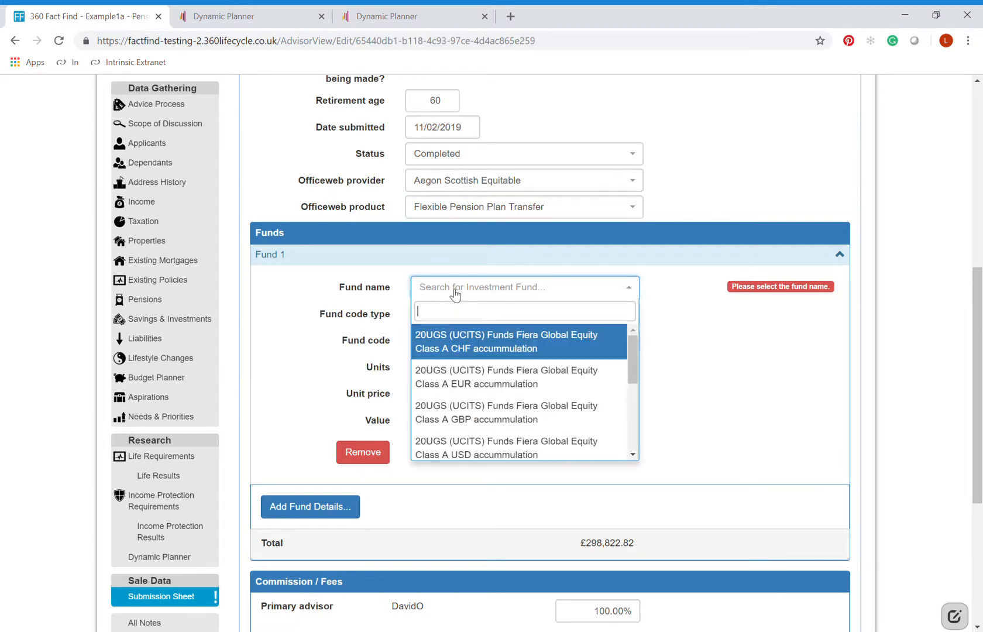
{"action": "type", "text": "quilter"}
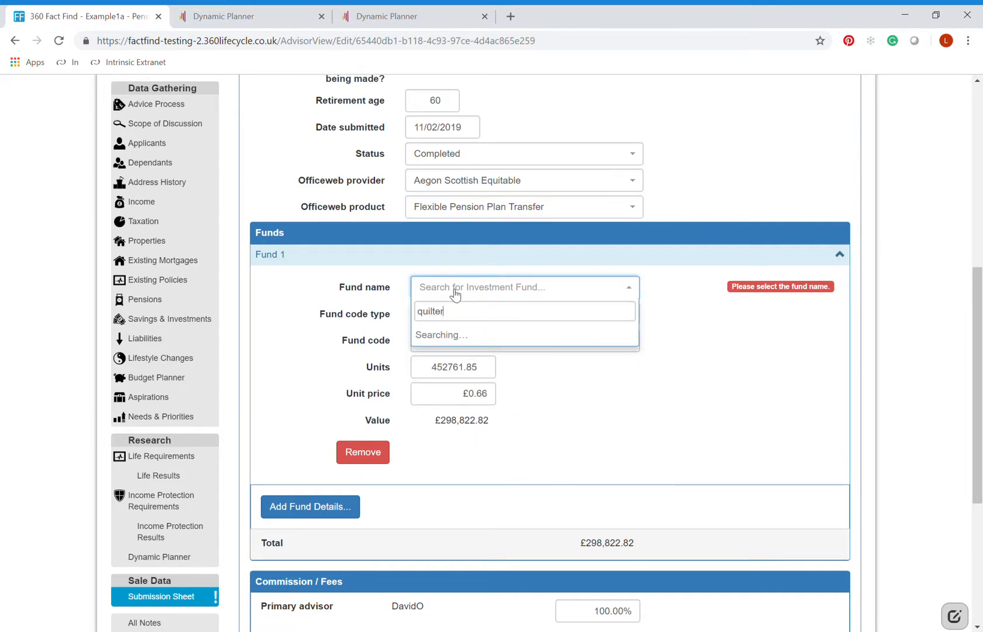
{"action": "type", "text": " investo"}
{"action": "key", "text": "BackSpace"}
{"action": "key", "text": "BackSpace"}
{"action": "key", "text": "BackSpace"}
{"action": "key", "text": "BackSpace"}
{"action": "key", "text": "BackSpace"}
{"action": "key", "text": "BackSpace"}
{"action": "key", "text": "BackSpace"}
{"action": "key", "text": "BackSpace"}
{"action": "key", "text": "BackSpace"}
{"action": "key", "text": "BackSpace"}
{"action": "key", "text": "BackSpace"}
{"action": "key", "text": "BackSpace"}
{"action": "key", "text": "BackSpace"}
{"action": "key", "text": "BackSpace"}
{"action": "key", "text": "BackSpace"}
{"action": "key", "text": "BackSpace"}
{"action": "key", "text": "BackSpace"}
Search for "old mutual ciri" and select Old Mutual Cirilium Moderate Portfolio A GBP Acc as the name of Fund 1
{"action": "type", "text": "ol"}
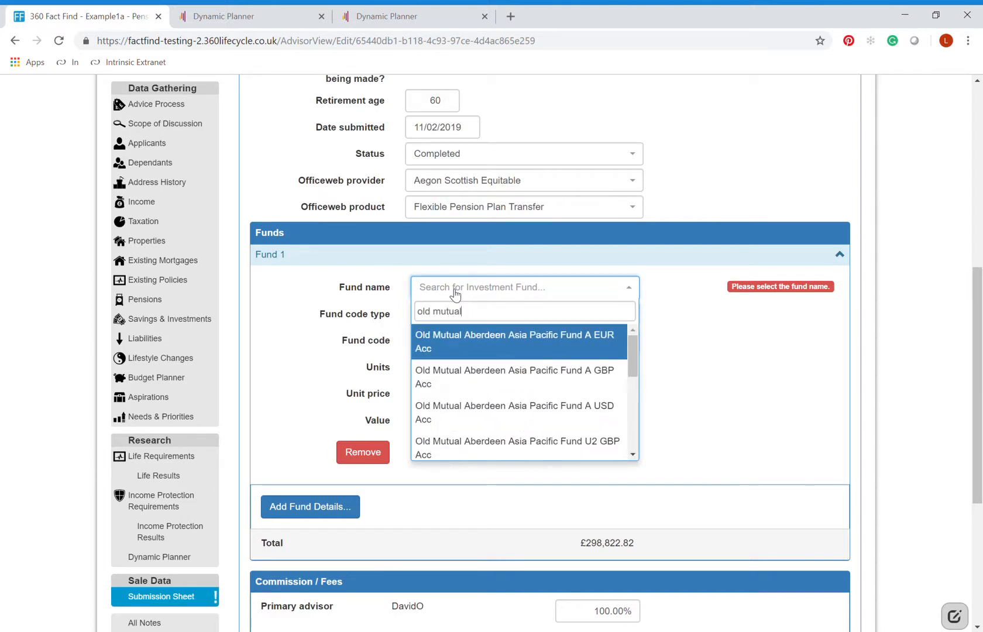
{"action": "type", "text": "d mutual "}
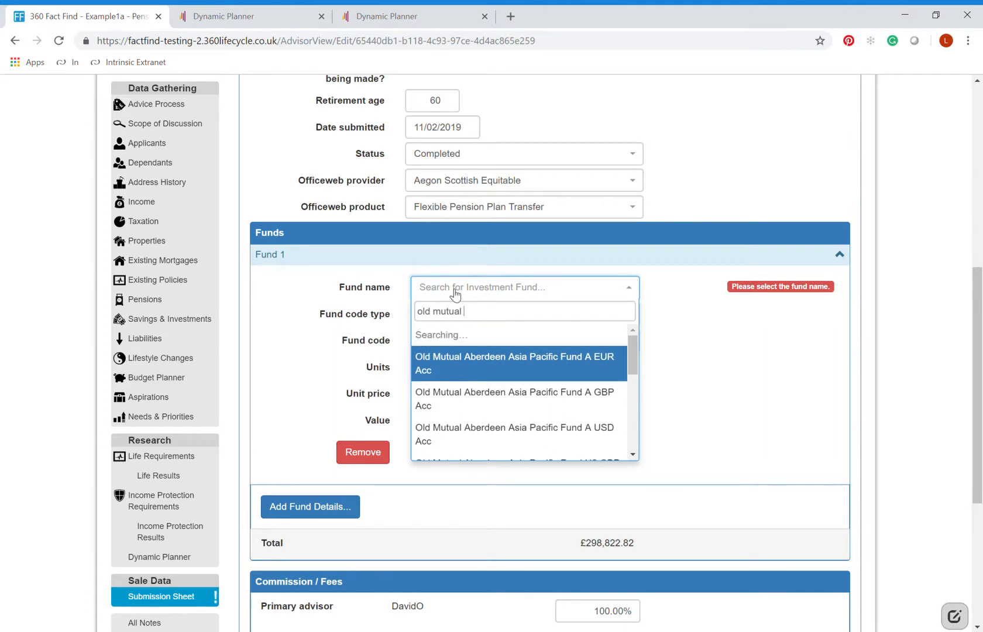
{"action": "type", "text": "cir"}
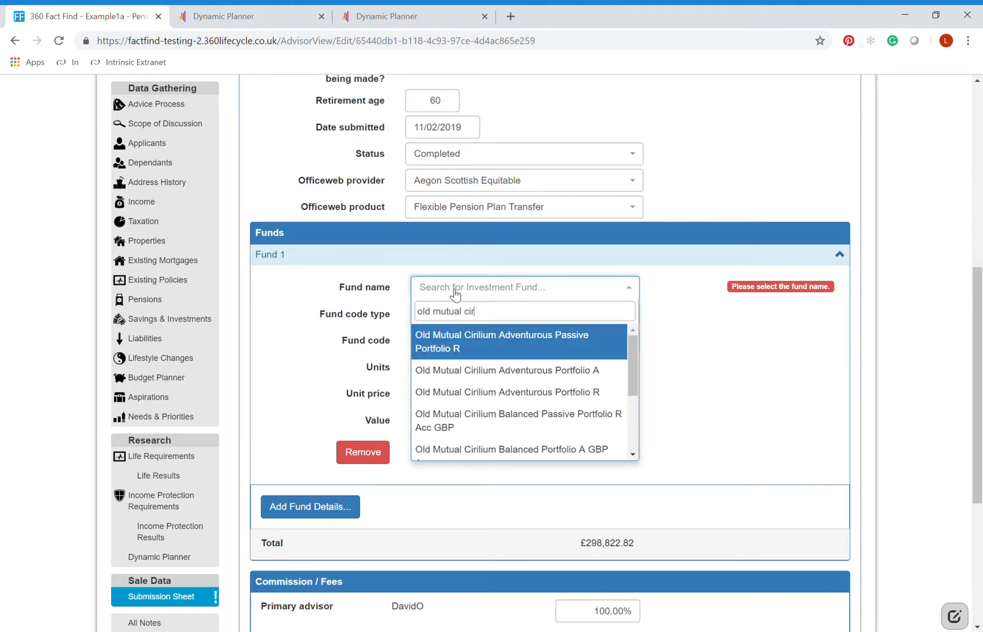
{"action": "type", "text": "i"}
{"action": "key", "text": "Down"}
{"action": "key", "text": "Down"}
{"action": "key", "text": "Down"}
{"action": "key", "text": "Down"}
{"action": "key", "text": "Down"}
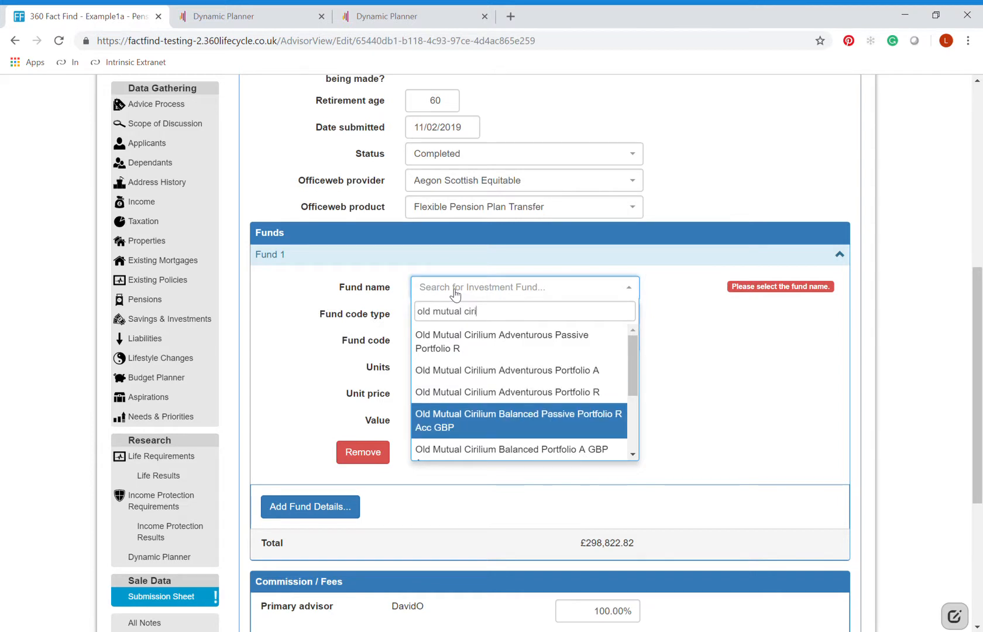
{"action": "key", "text": "Down"}
{"action": "key", "text": "Down"}
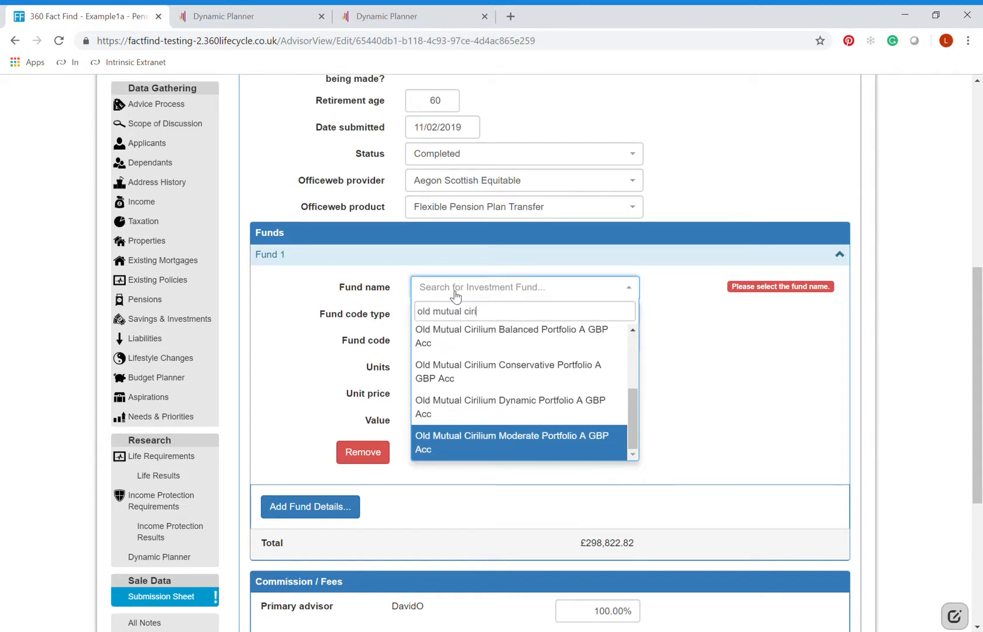
{"action": "key", "text": "Return"}
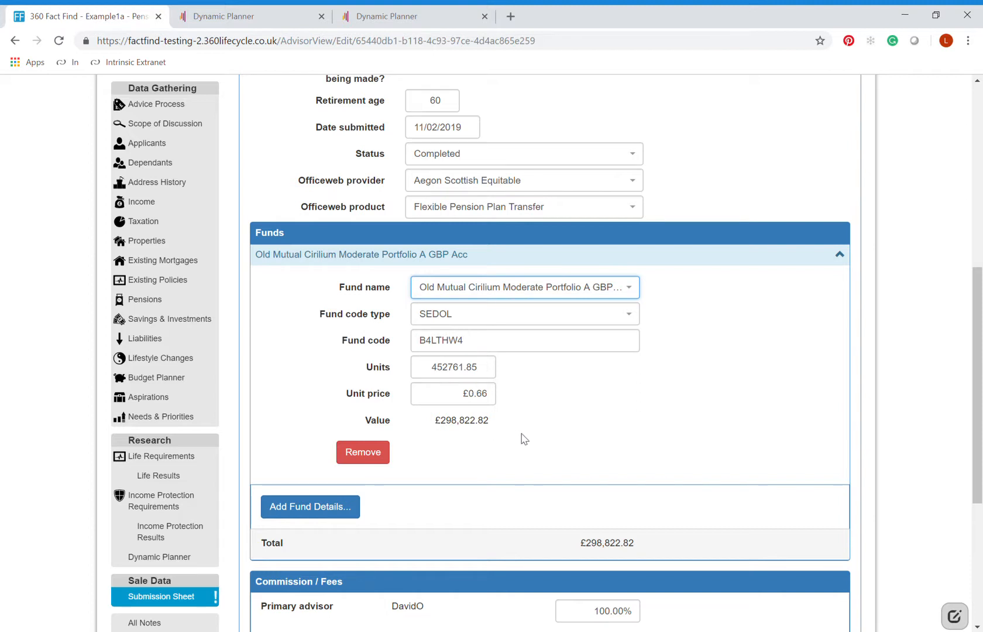
Open the case documents and view the files stored in the Sale folder
{"action": "scroll", "coordinate": [525, 441], "scroll_direction": "down", "scroll_amount": 5}
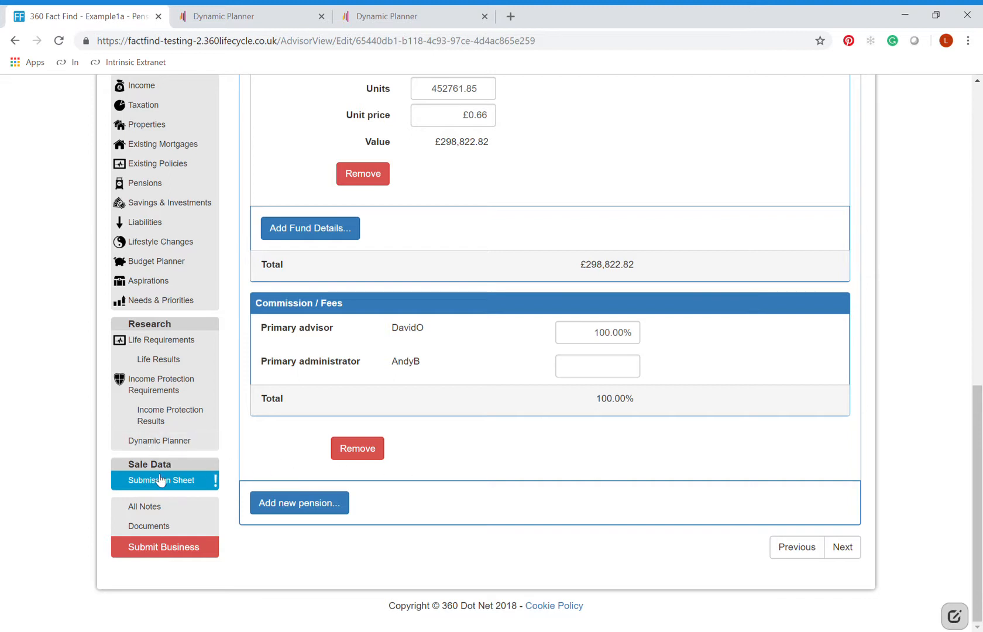
{"action": "left_click", "coordinate": [168, 529]}
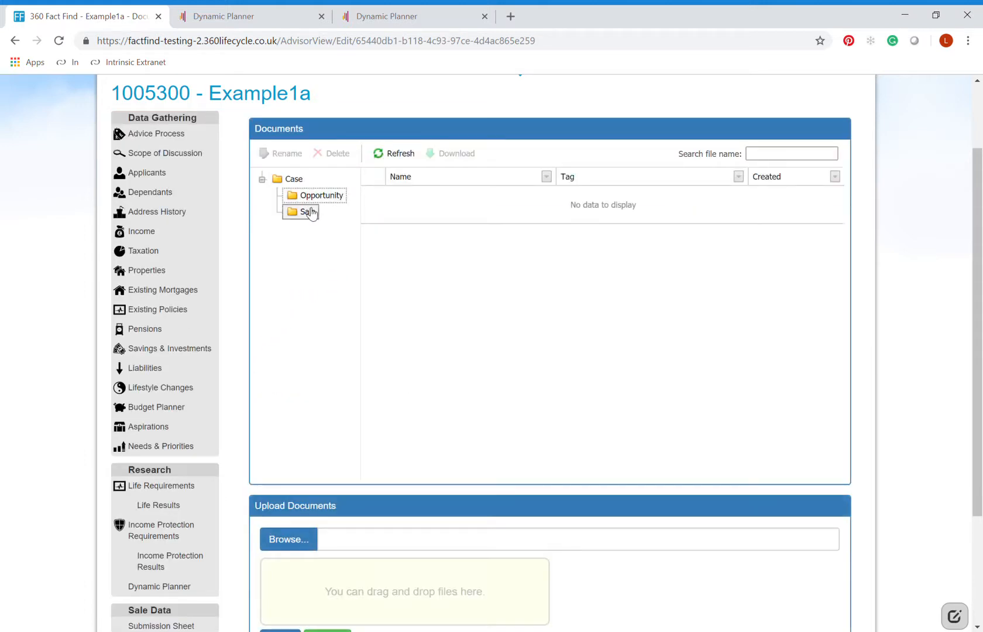
{"action": "left_click", "coordinate": [304, 214]}
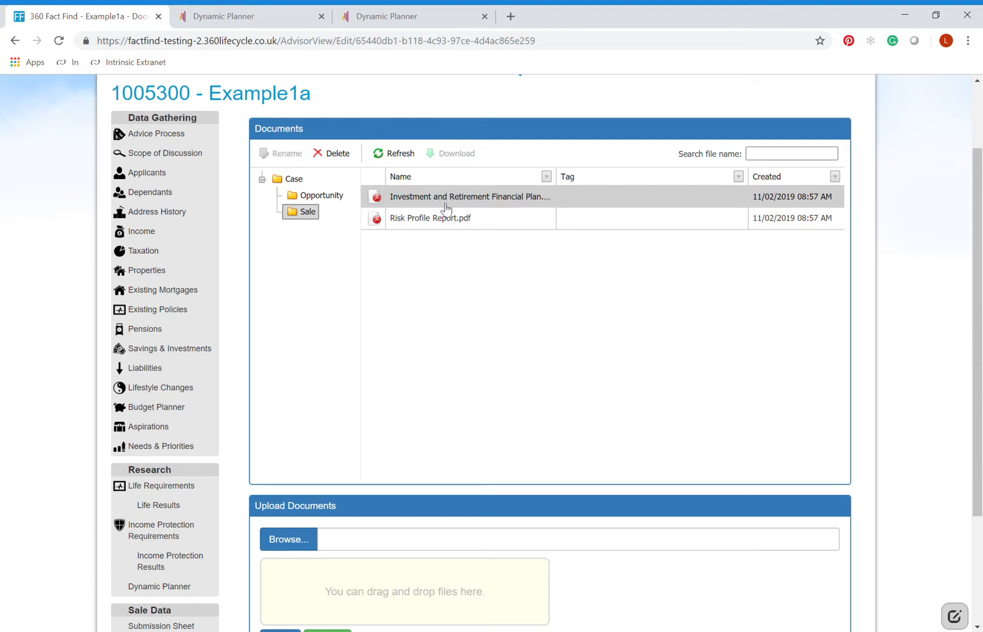
Submit the business and confirm locking the Fact Find as the final version
{"action": "scroll", "coordinate": [455, 285], "scroll_direction": "down", "scroll_amount": 3}
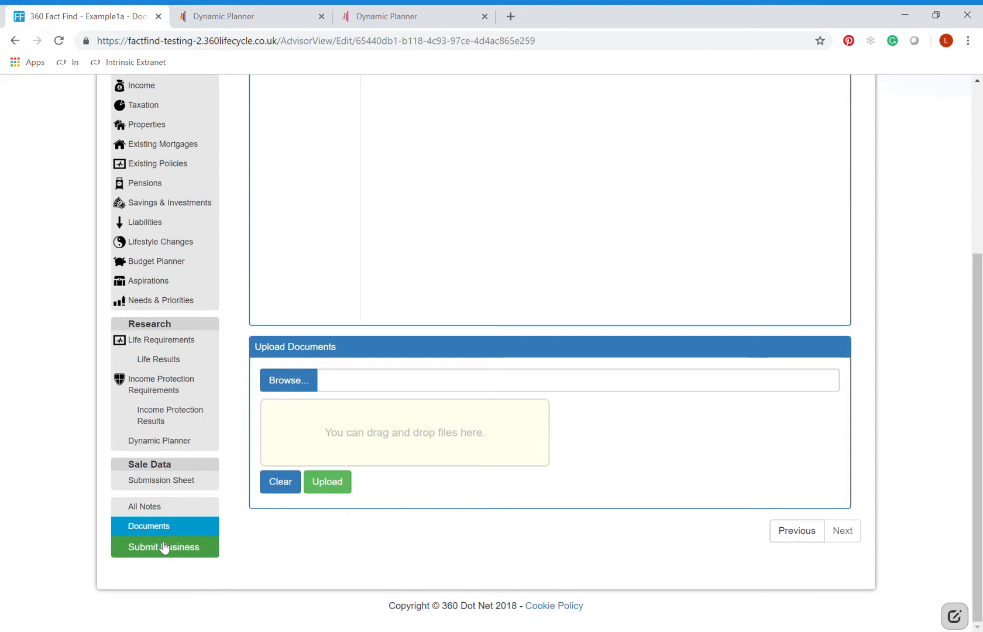
{"action": "left_click", "coordinate": [164, 546]}
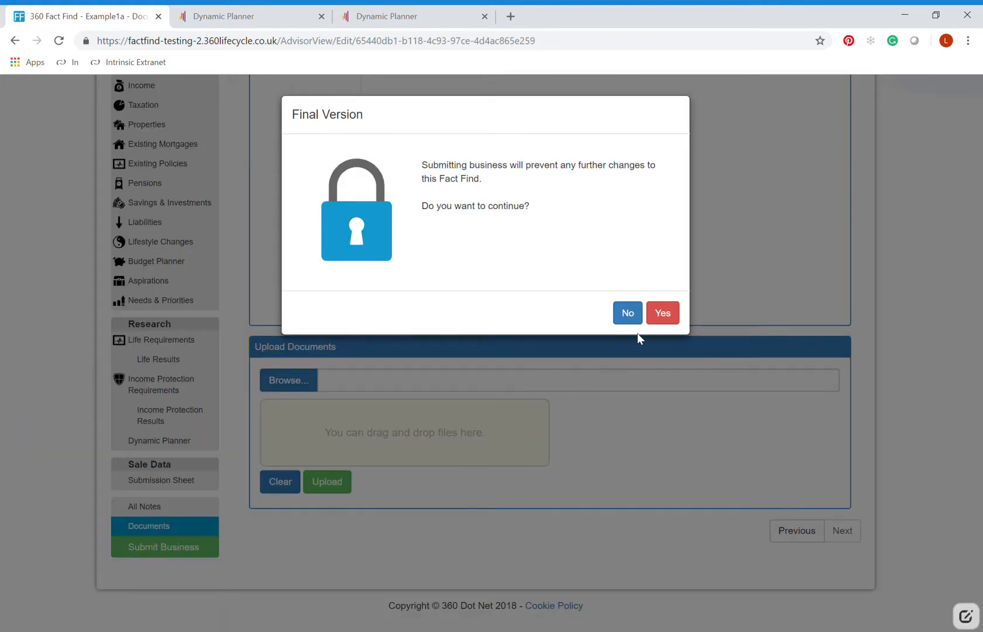
{"action": "left_click", "coordinate": [667, 314]}
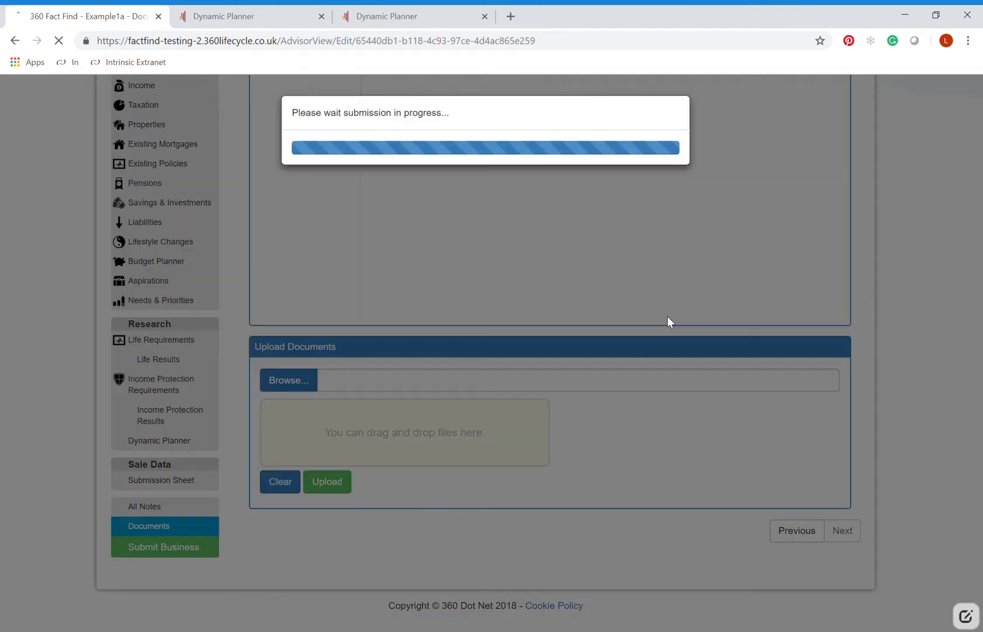